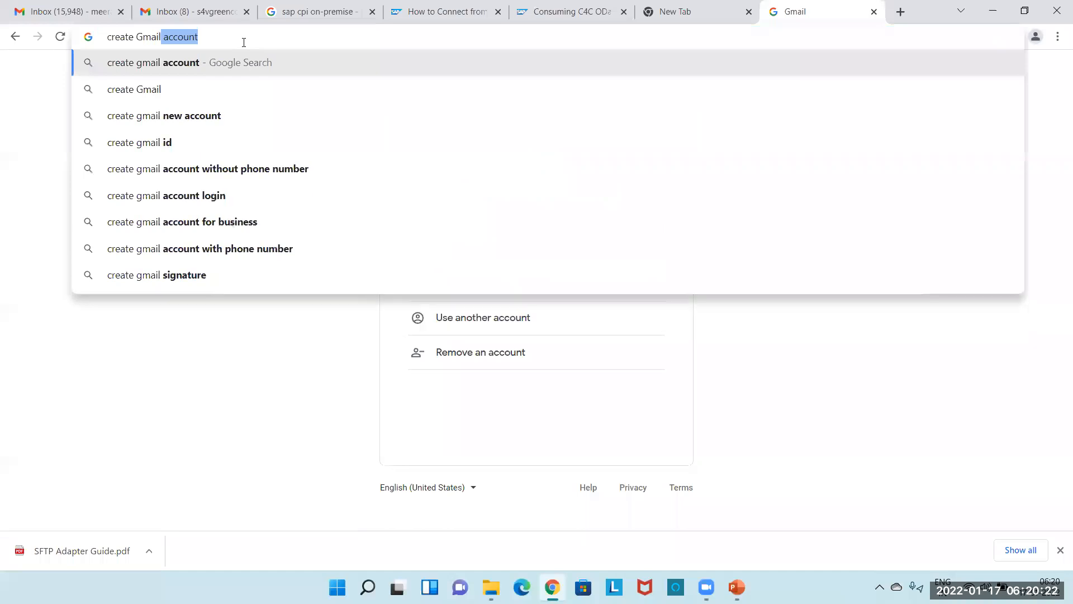
Step: Search 'create gmail account' and open Google's 'Create a Google Account' help article
key("Return")
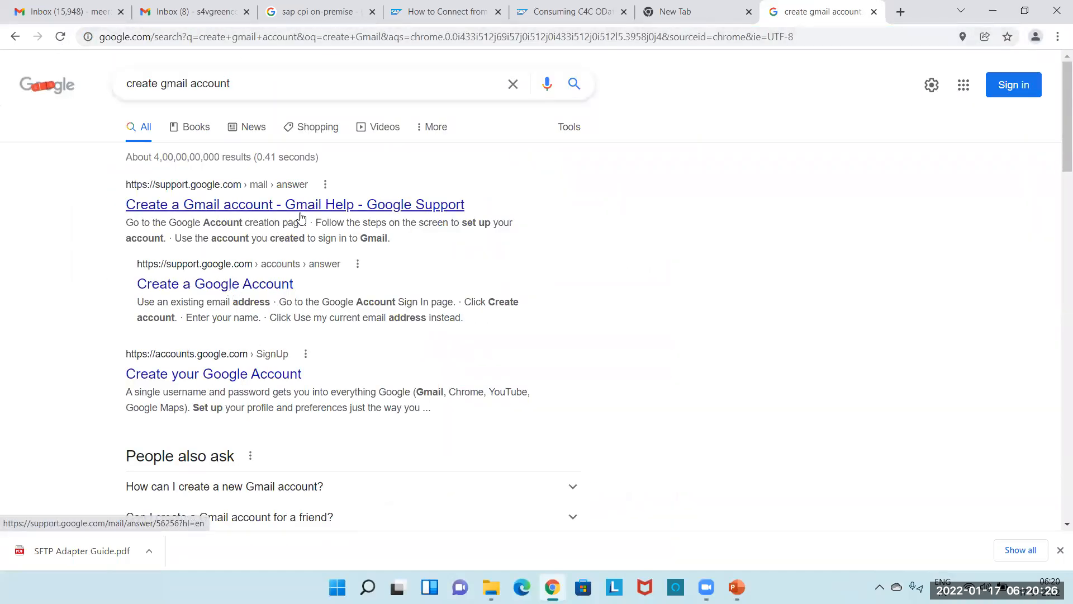
left_click(225, 292)
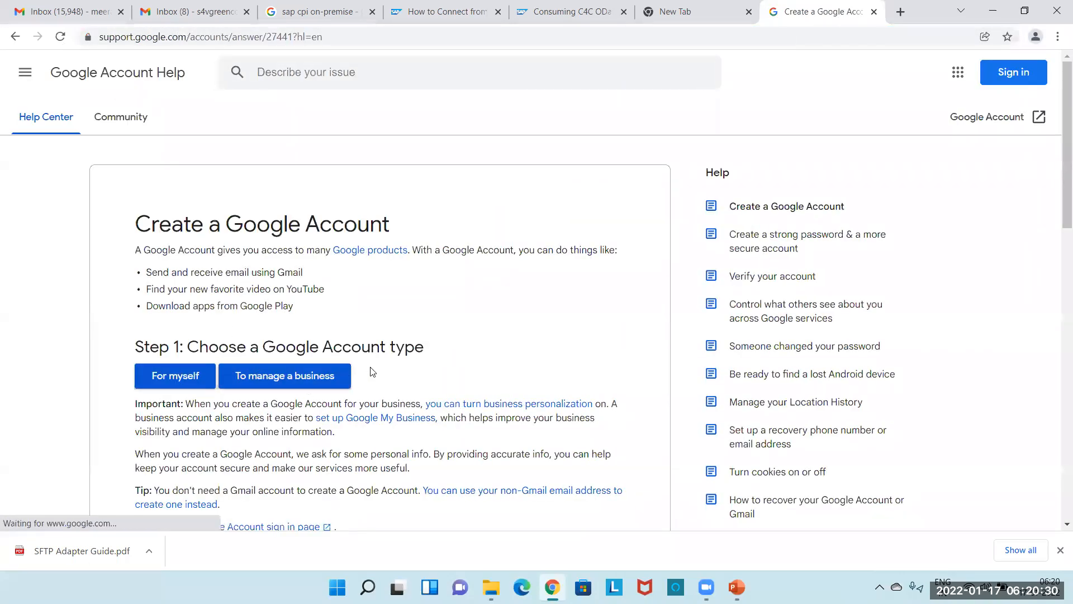
scroll(373, 372, "down", 1)
scroll(373, 372, "down", 1)
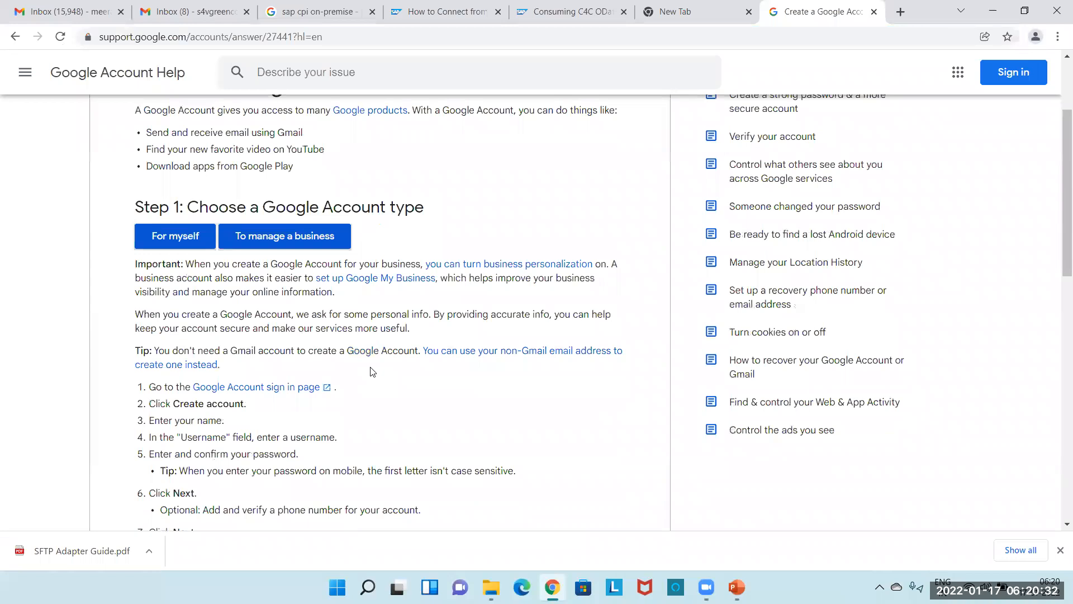
scroll(373, 372, "up", 2)
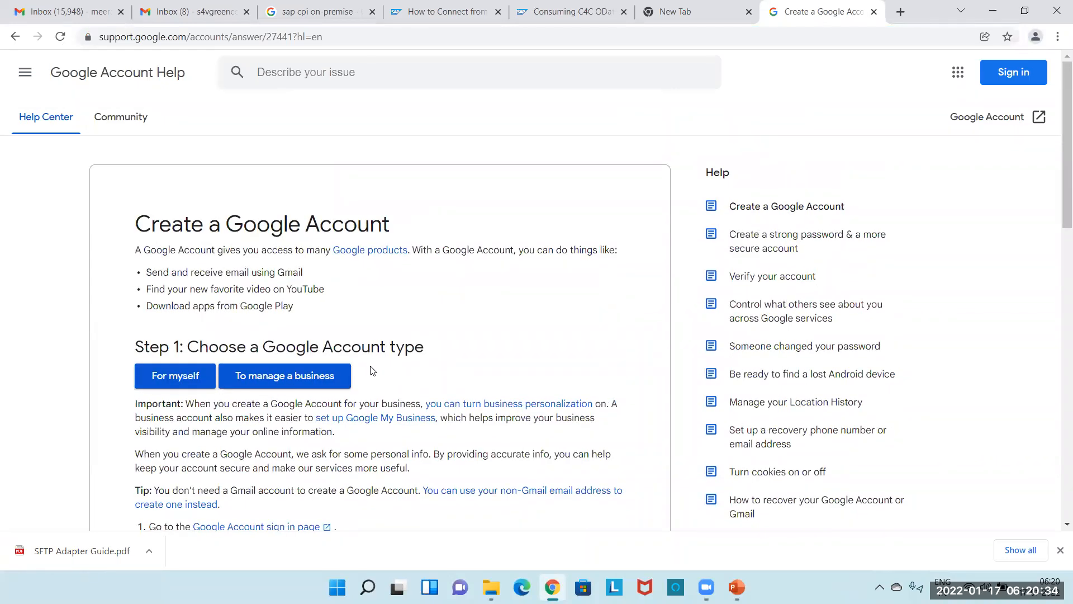
Step: Choose a personal account and enter the first and last name
left_click(177, 375)
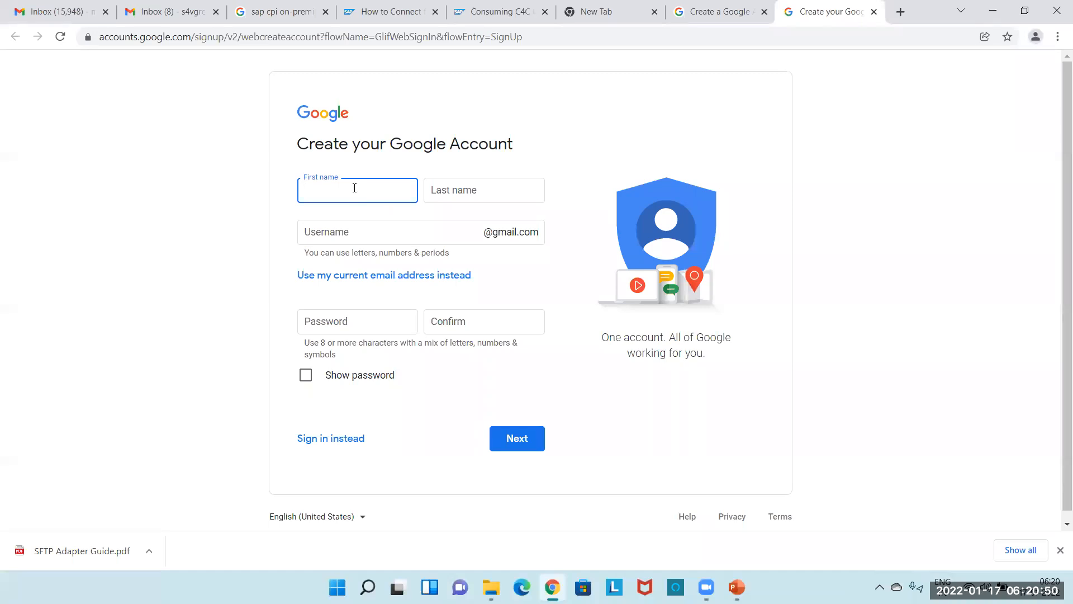
left_click(469, 196)
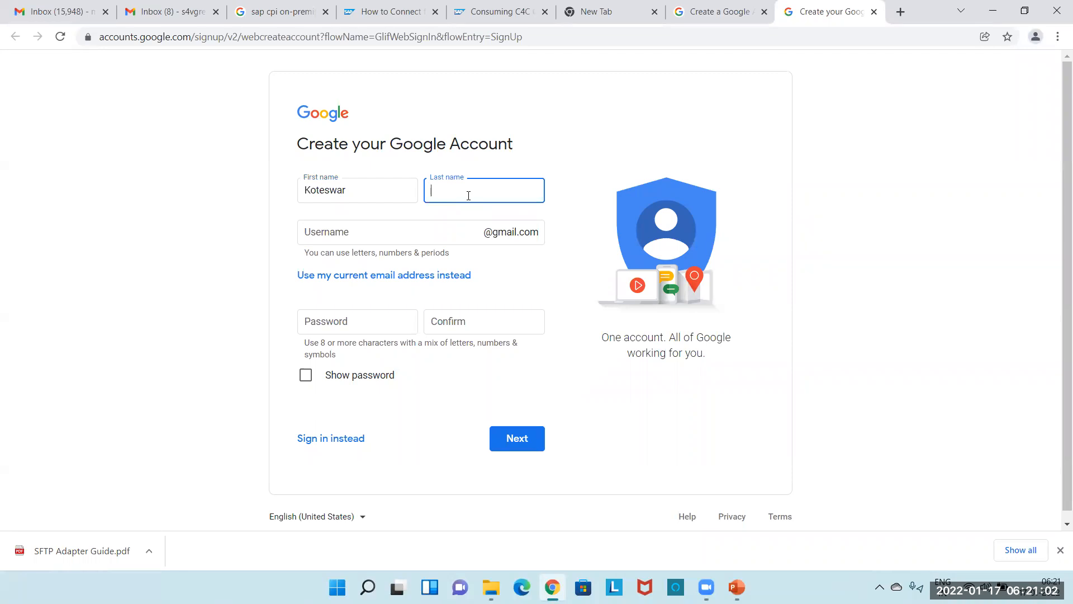
left_click(339, 237)
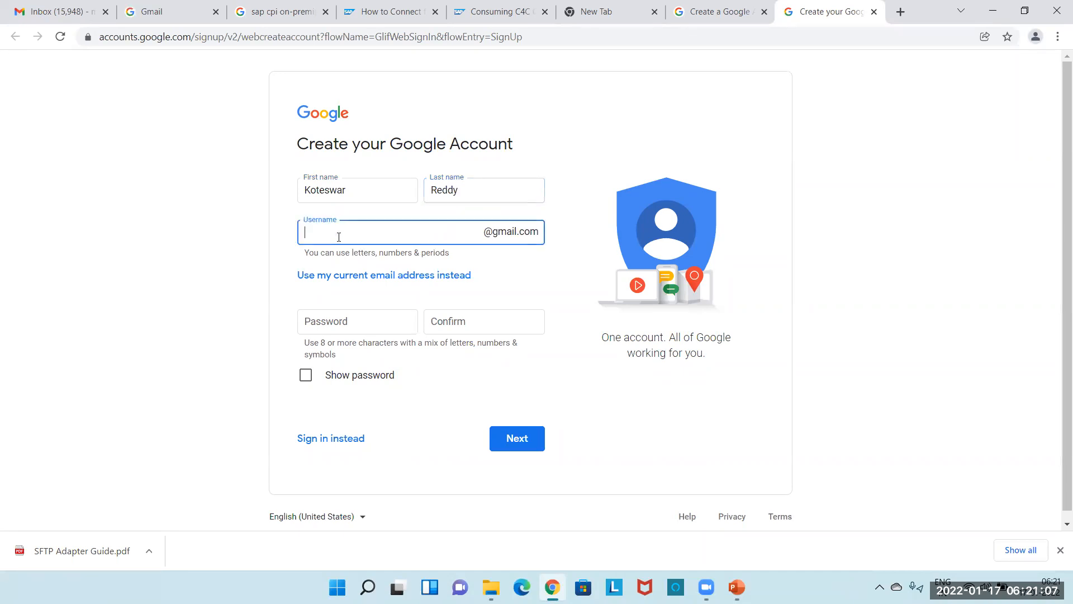
Step: Enter a username built from the copied first name plus a custom suffix
double_click(352, 190)
key("ctrl+c")
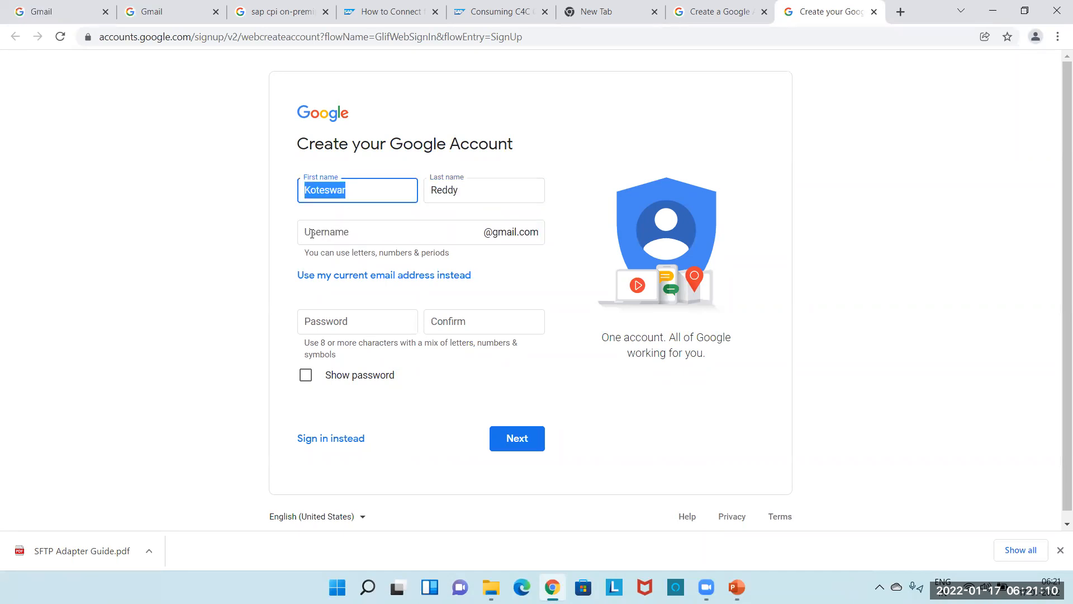
left_click(311, 233)
key("ctrl+v")
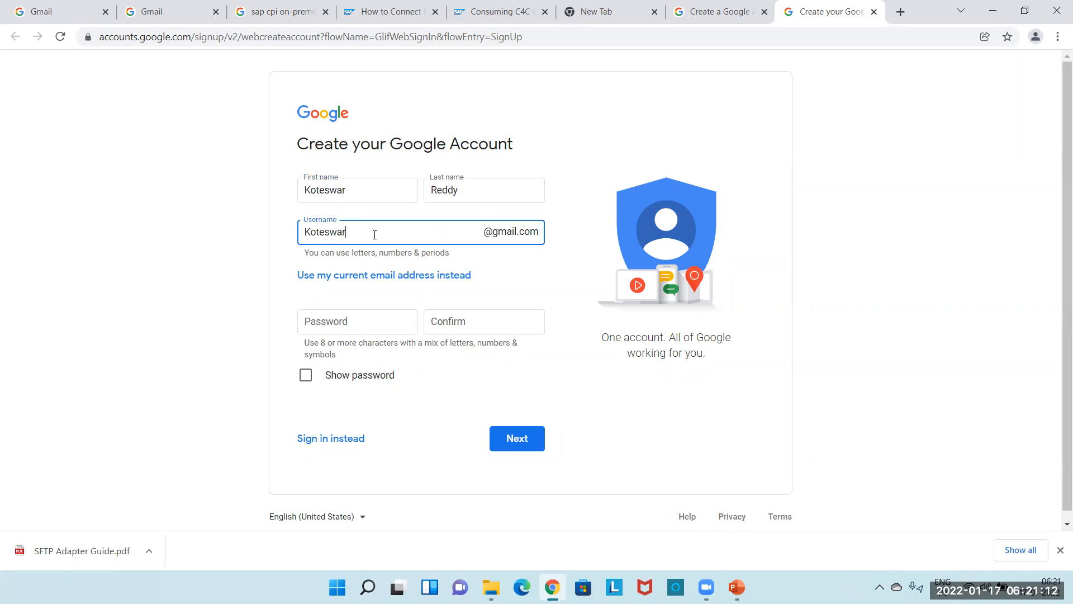
Step: Enter the account password, confirm it, and submit the form
left_click(374, 323)
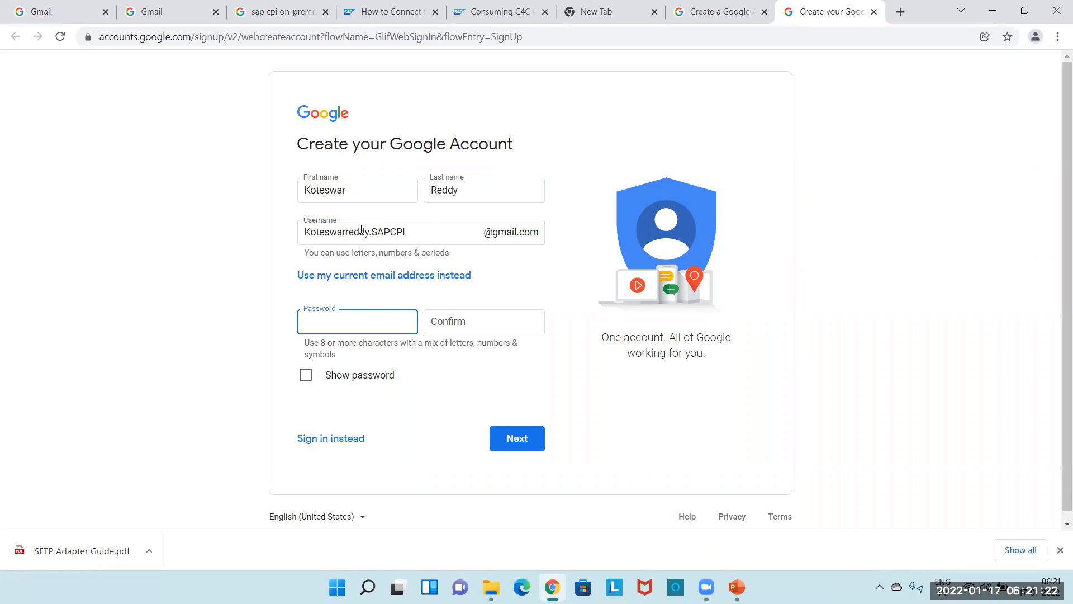
left_click_drag(368, 232, 303, 231)
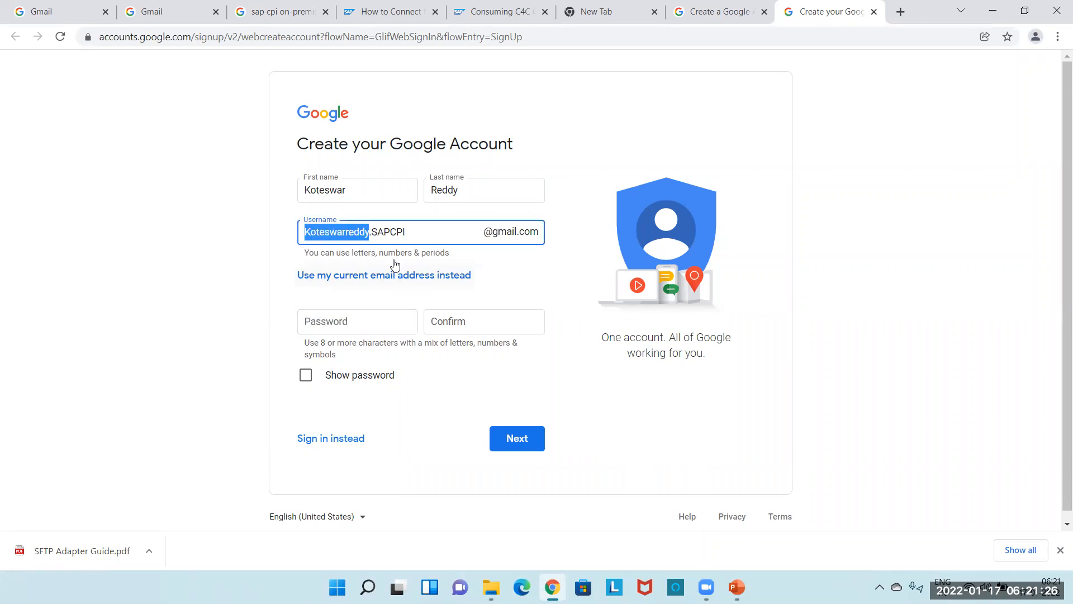
left_click(339, 319)
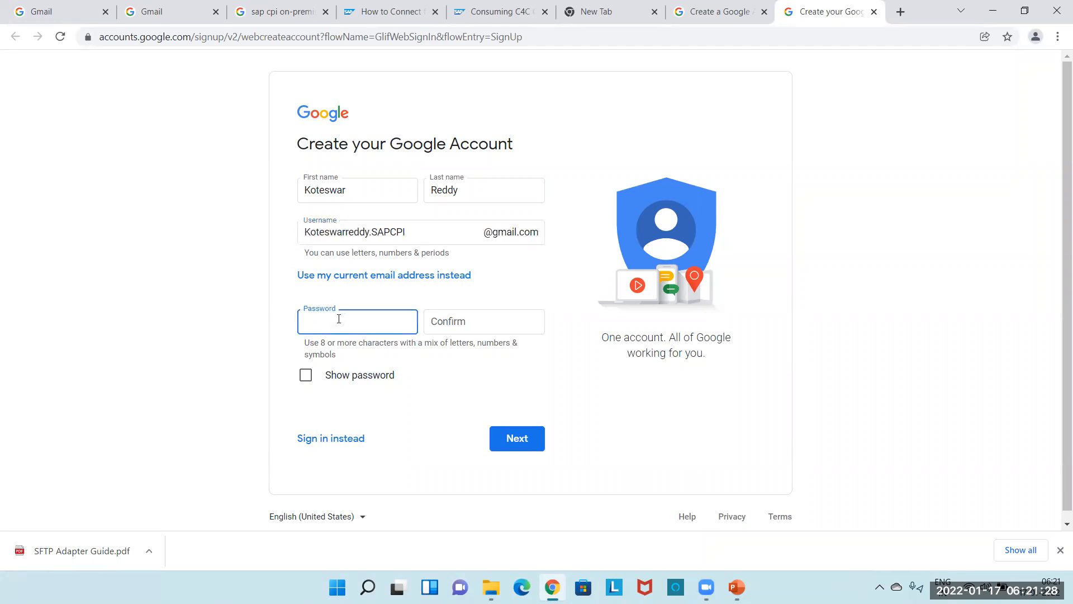
key("ctrl+v")
left_click(467, 320)
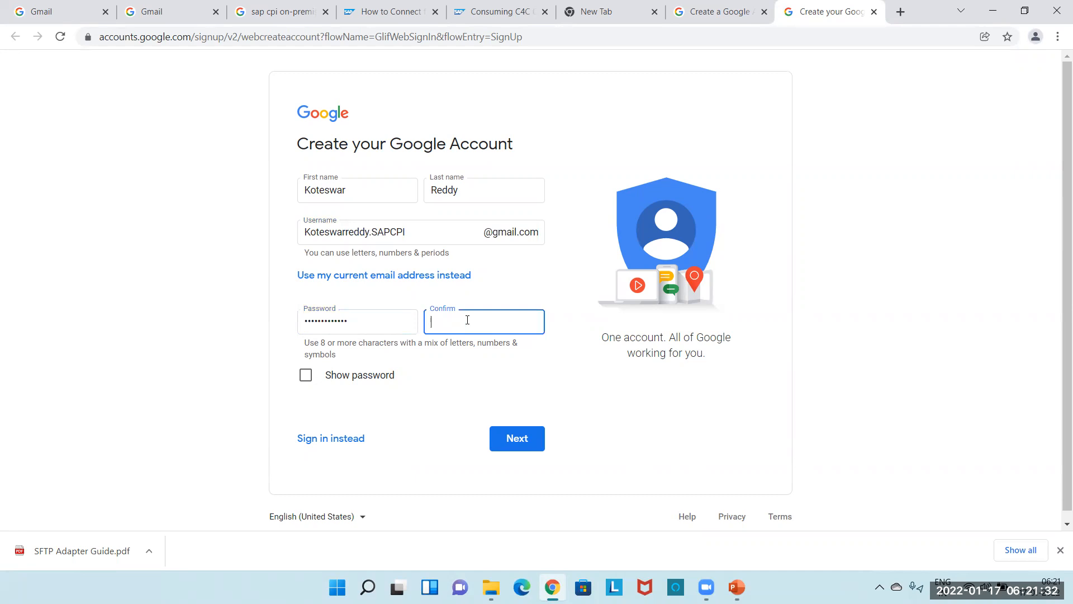
left_click_drag(380, 322, 220, 318)
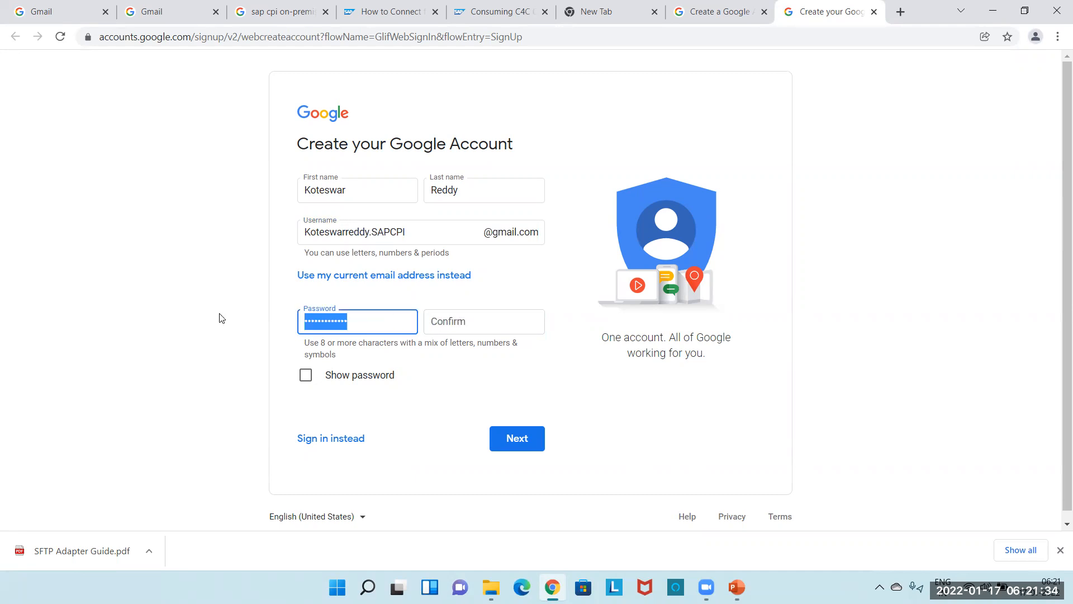
type("•••••••••••")
left_click(468, 320)
type("•••")
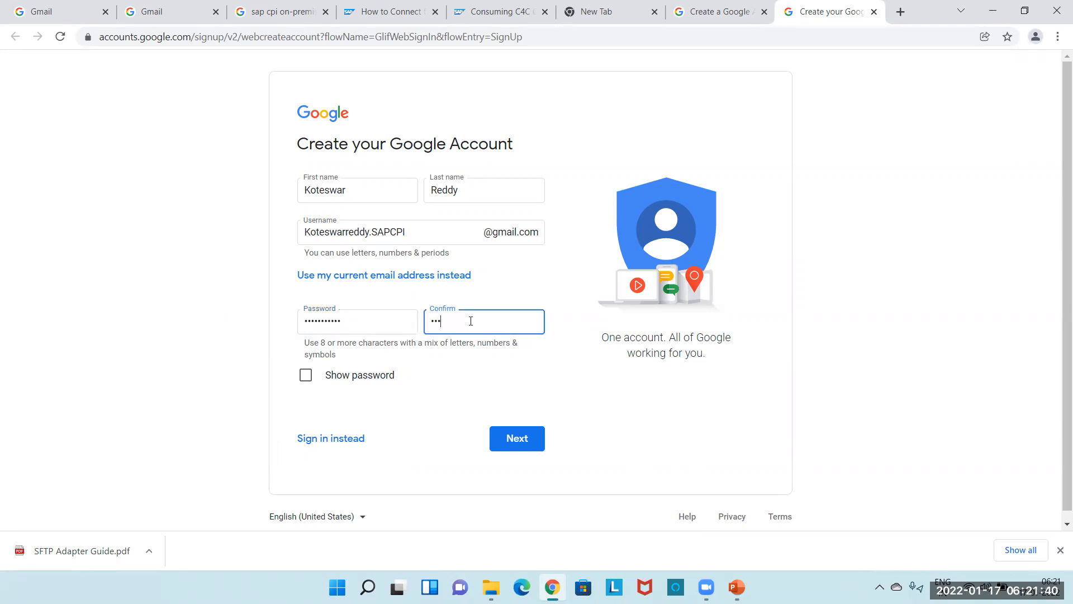
type("•••••••")
left_click(524, 441)
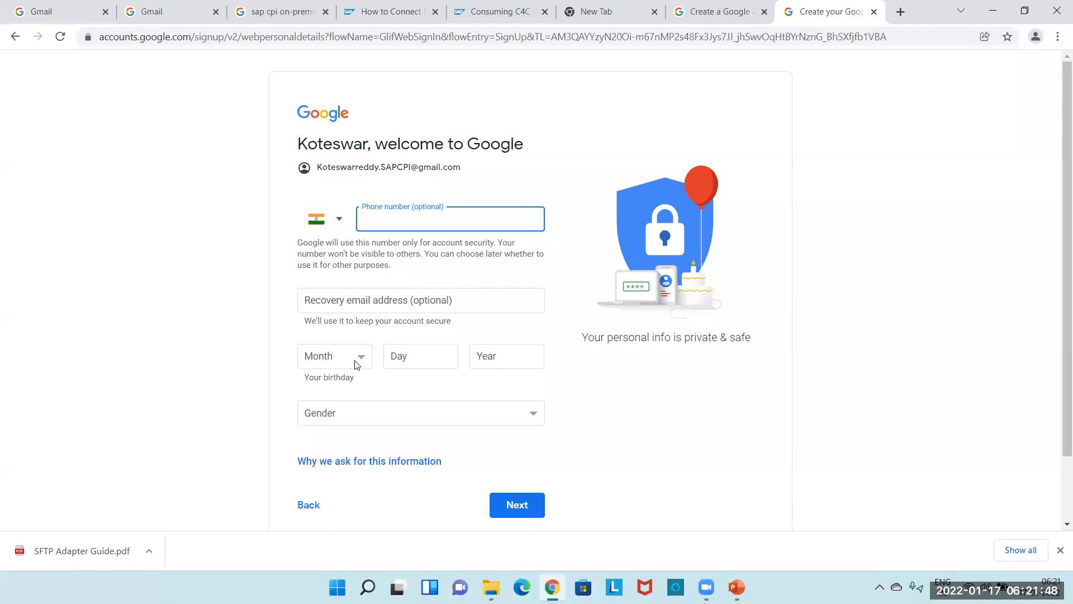
Step: Set the birthday to January 01, 1998
left_click(359, 358)
left_click(340, 377)
left_click(414, 360)
type("0")
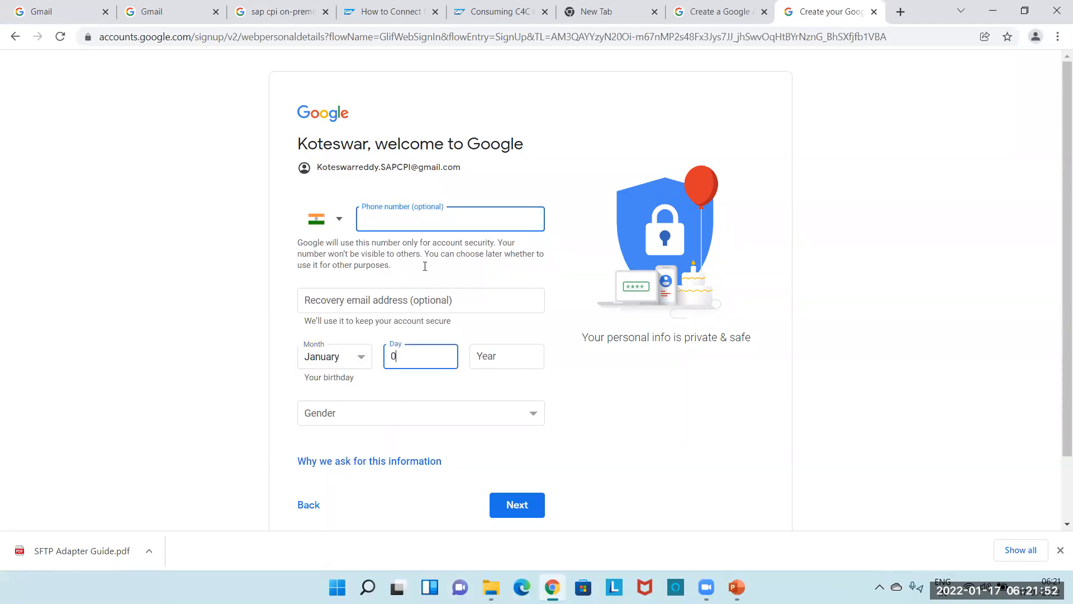
type("1")
key("Tab")
type("1")
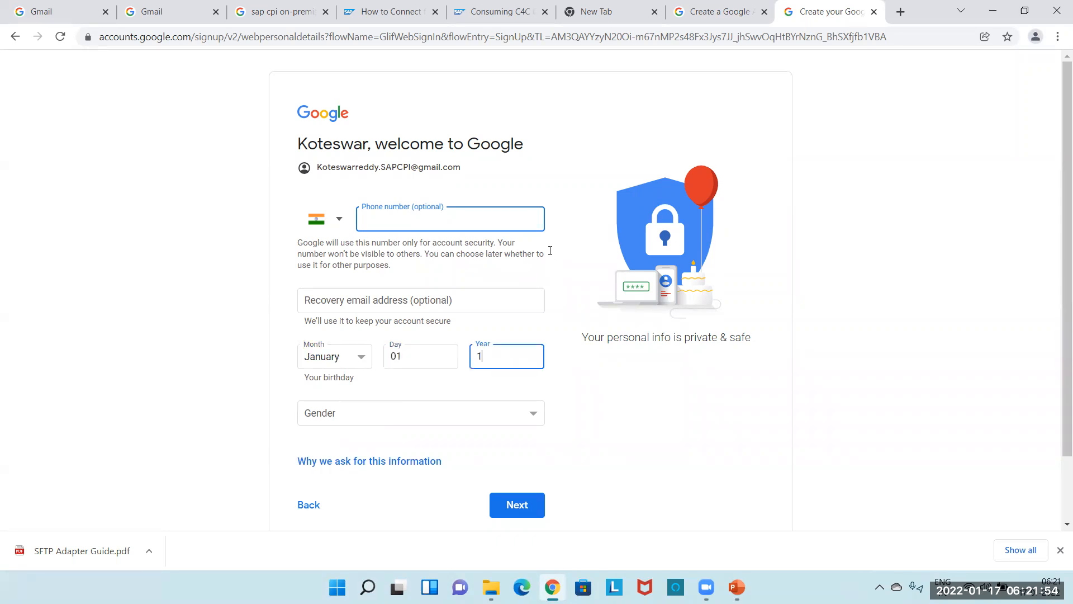
type("998")
Step: Set gender to Male, submit, and agree to the privacy terms
left_click(372, 418)
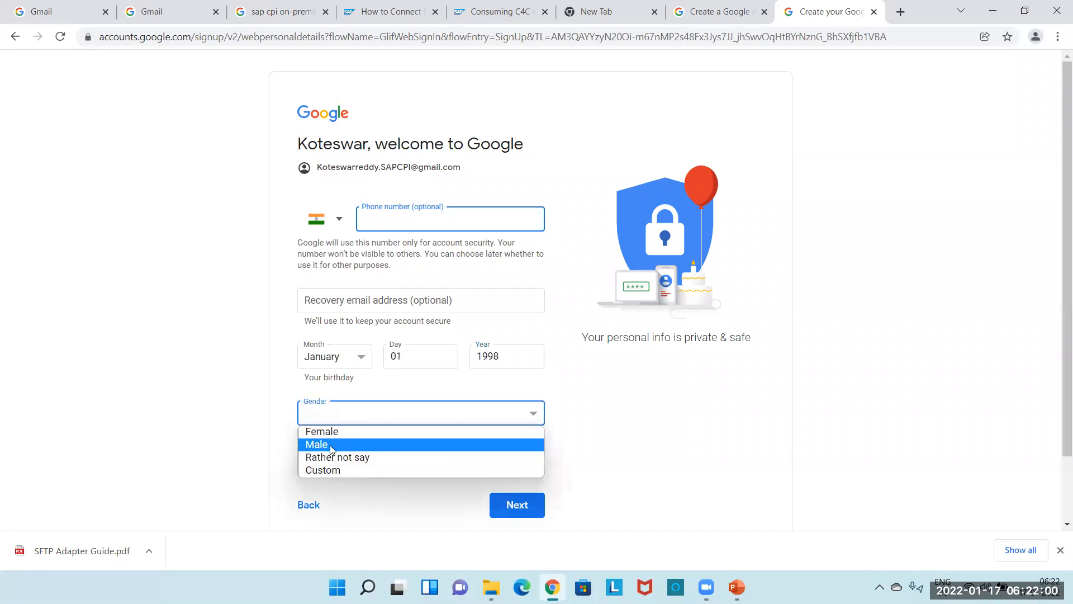
left_click(336, 445)
left_click(532, 512)
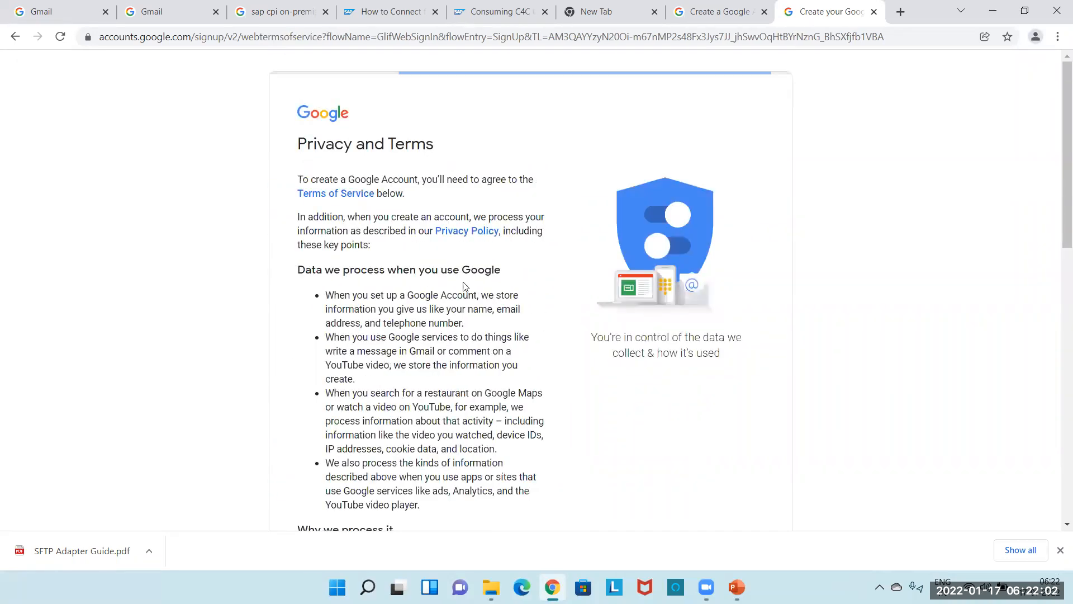
scroll(469, 313, "down", 2)
scroll(478, 334, "down", 10)
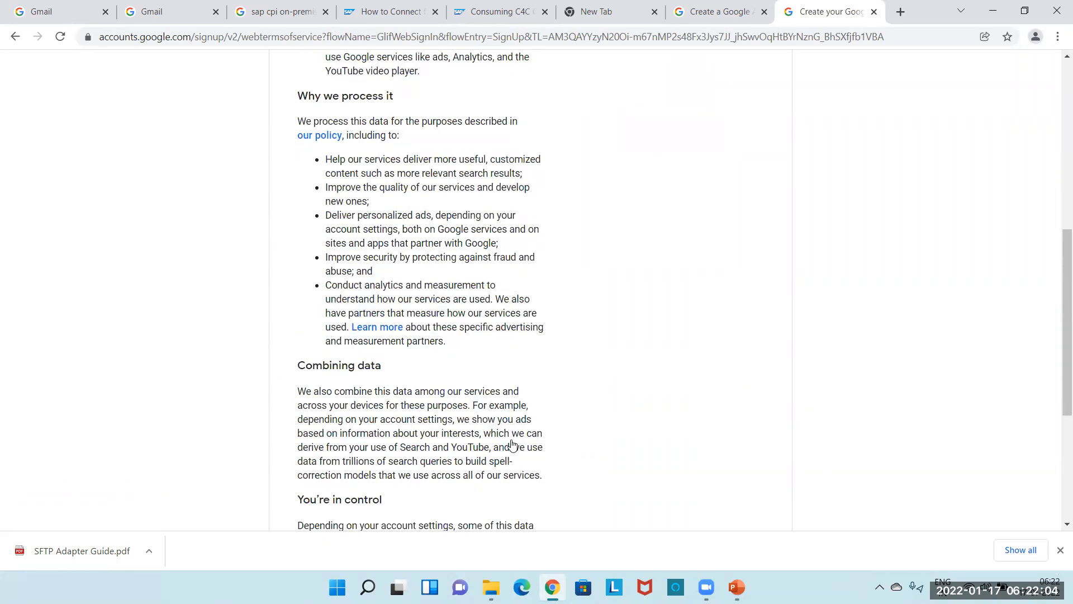
key("Return")
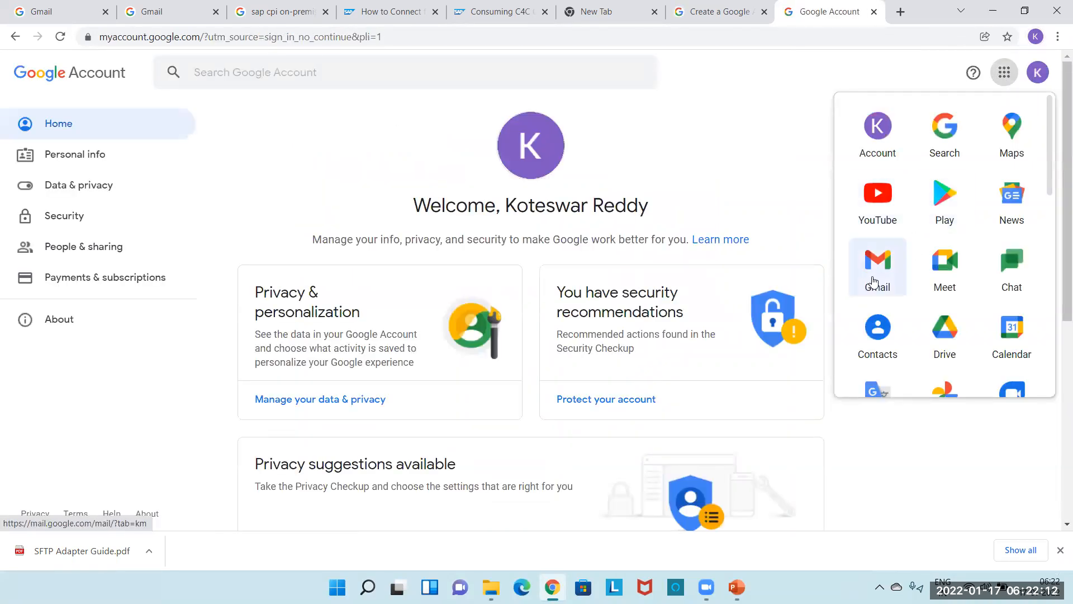
Step: Open Gmail for the newly created account
left_click(875, 282)
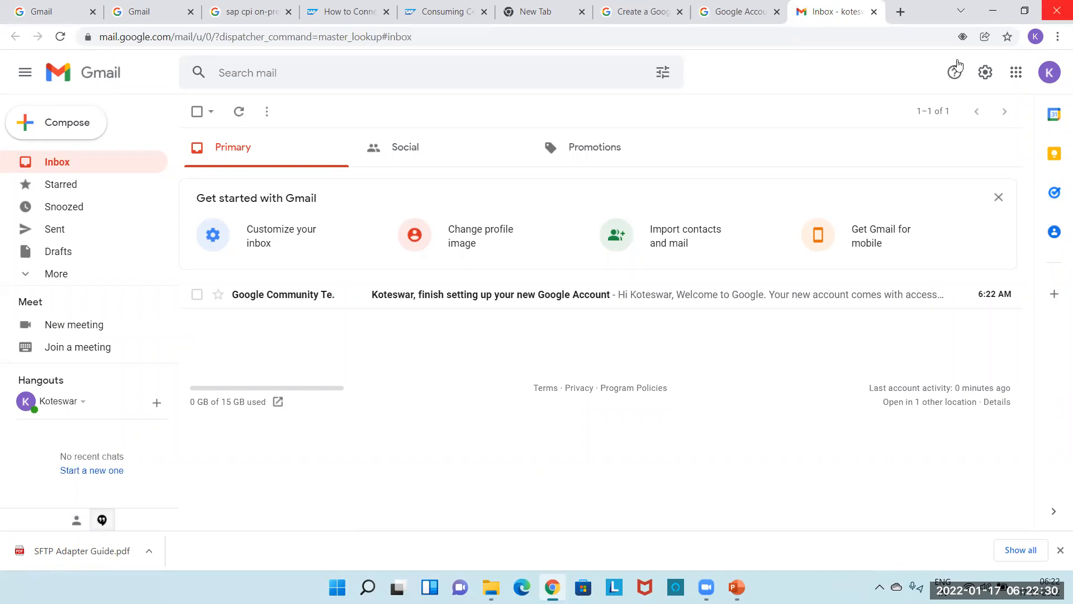
Step: Load sap.com in a new browser tab
left_click(901, 11)
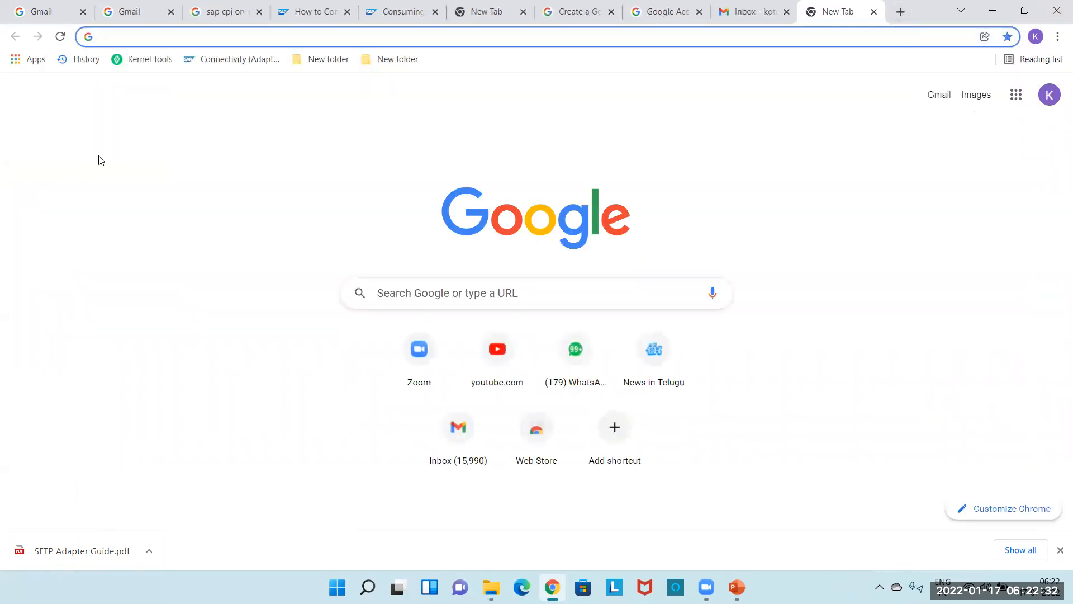
type("sap.com")
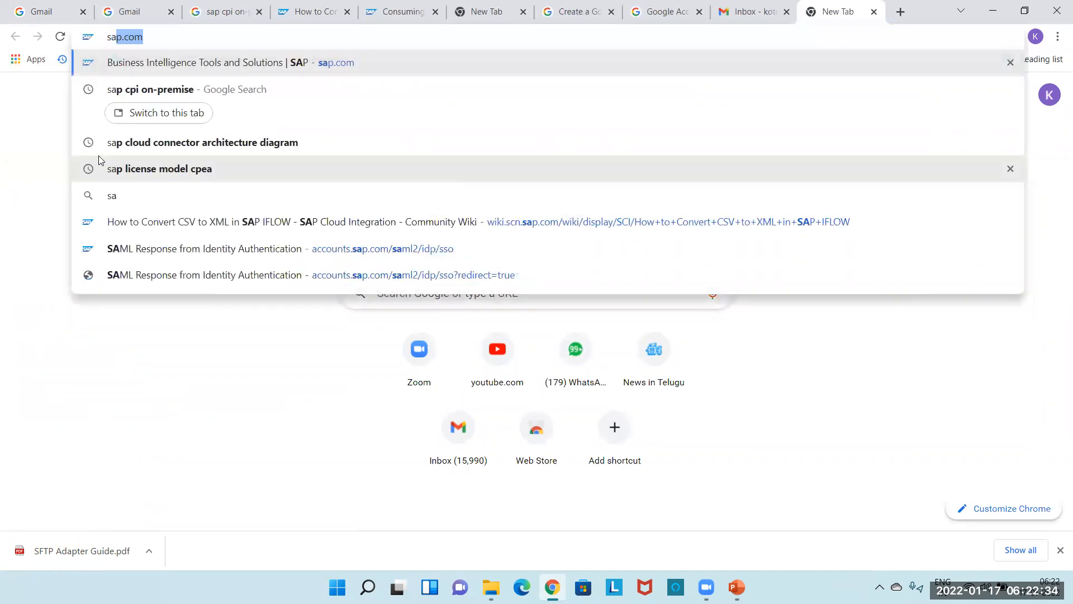
key("Return")
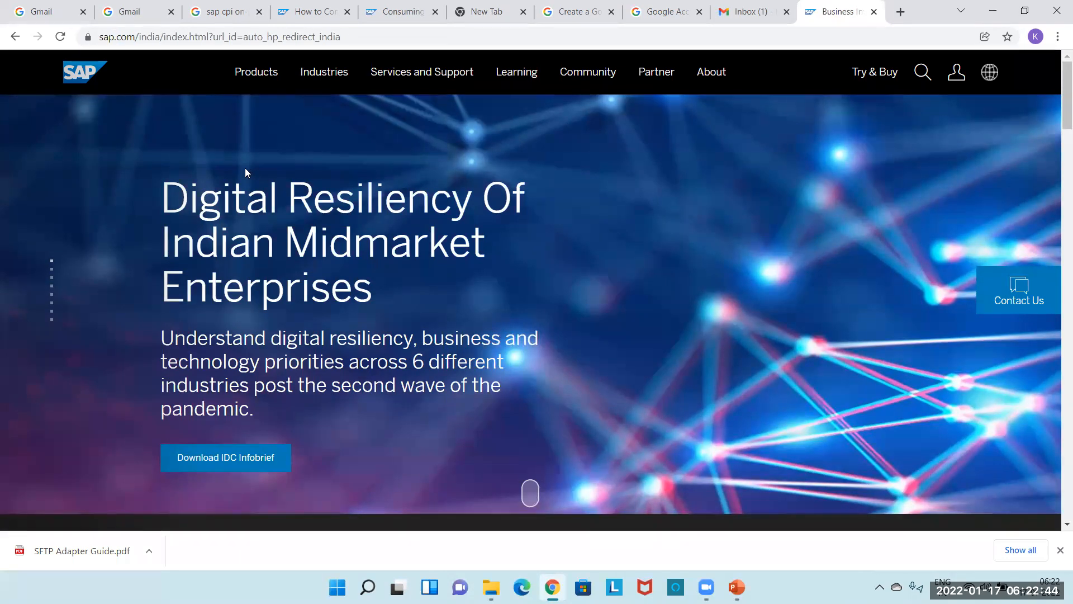
Step: Open SAP's registration form and enter the business e-mail, last name and first name
left_click(950, 79)
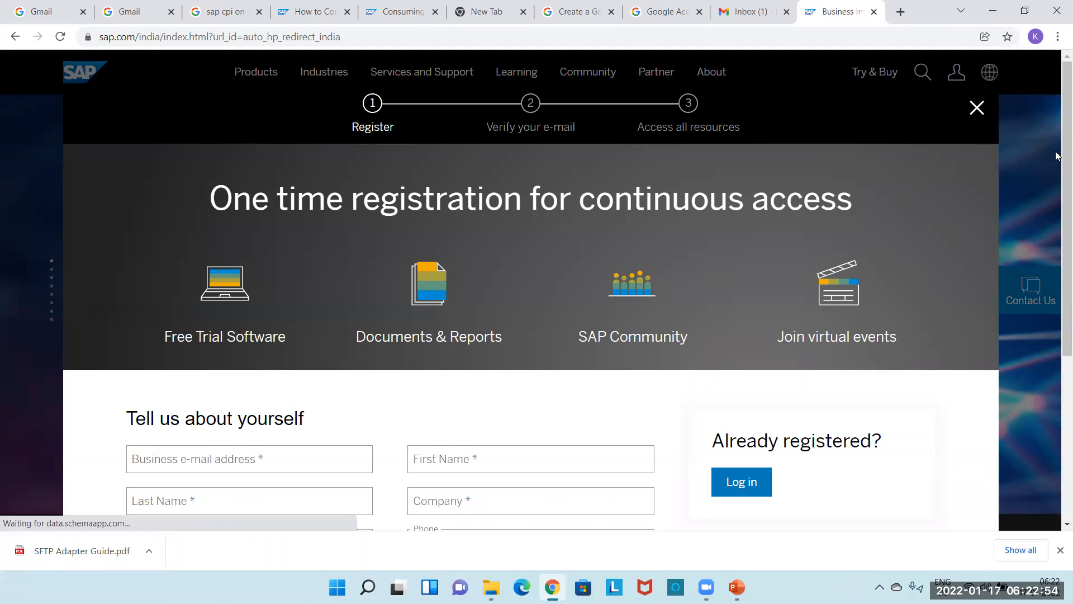
left_click_drag(1058, 146, 1057, 335)
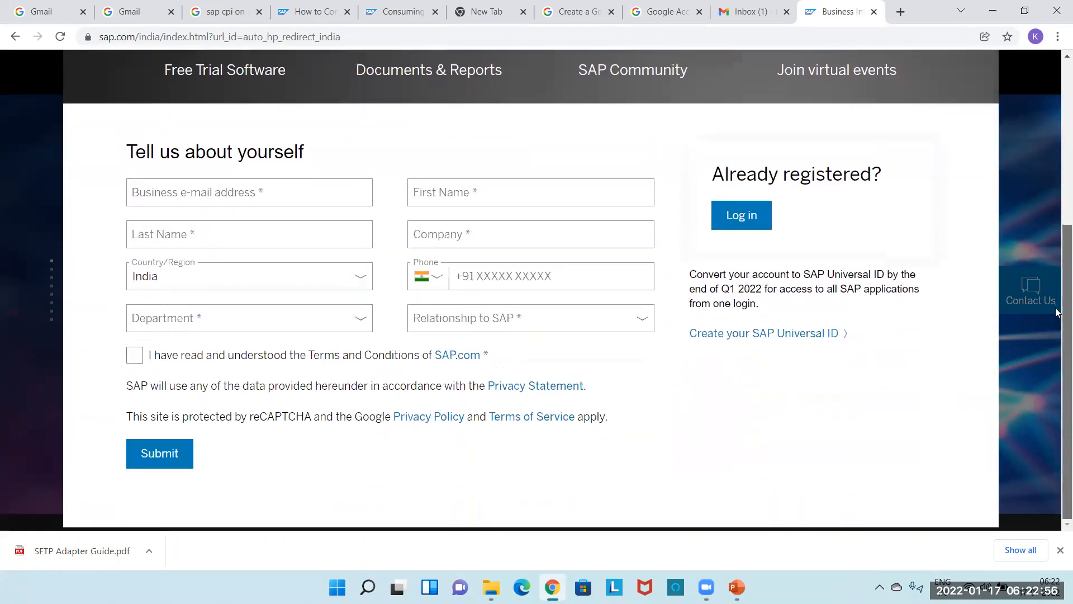
left_click(172, 195)
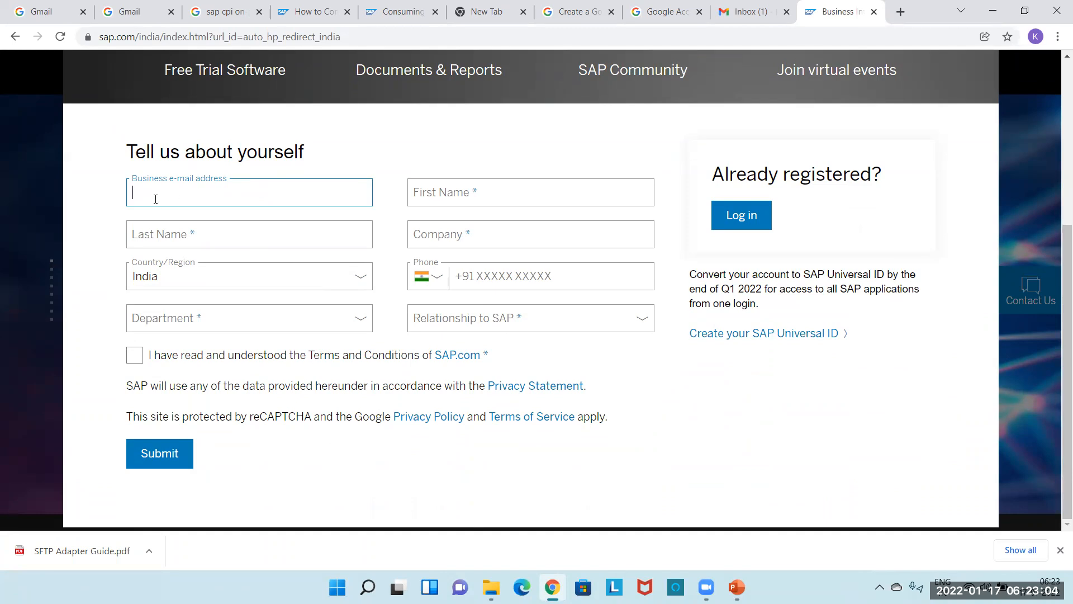
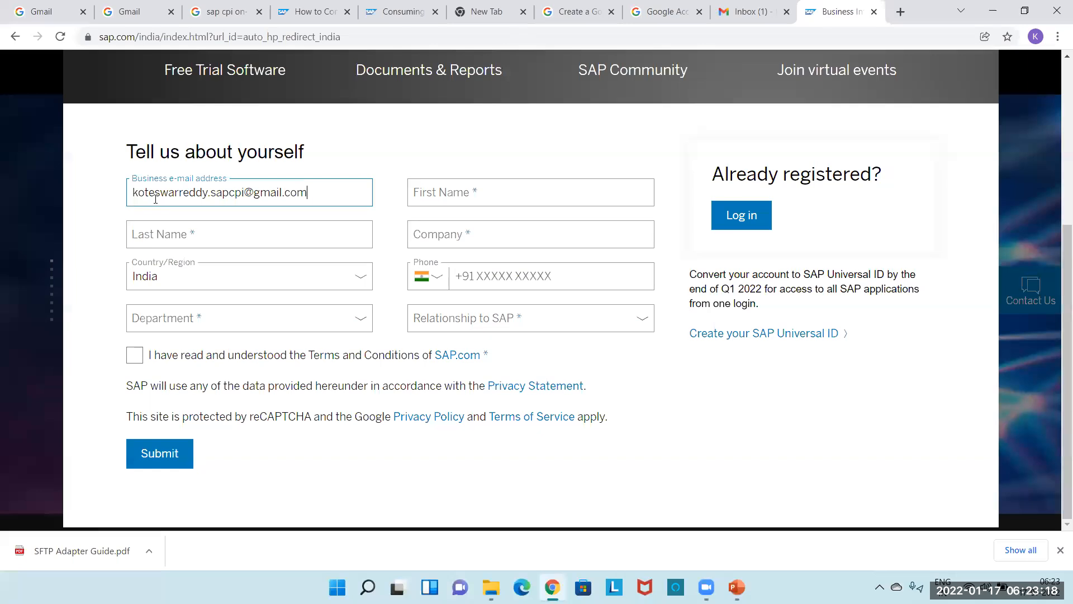
left_click(170, 237)
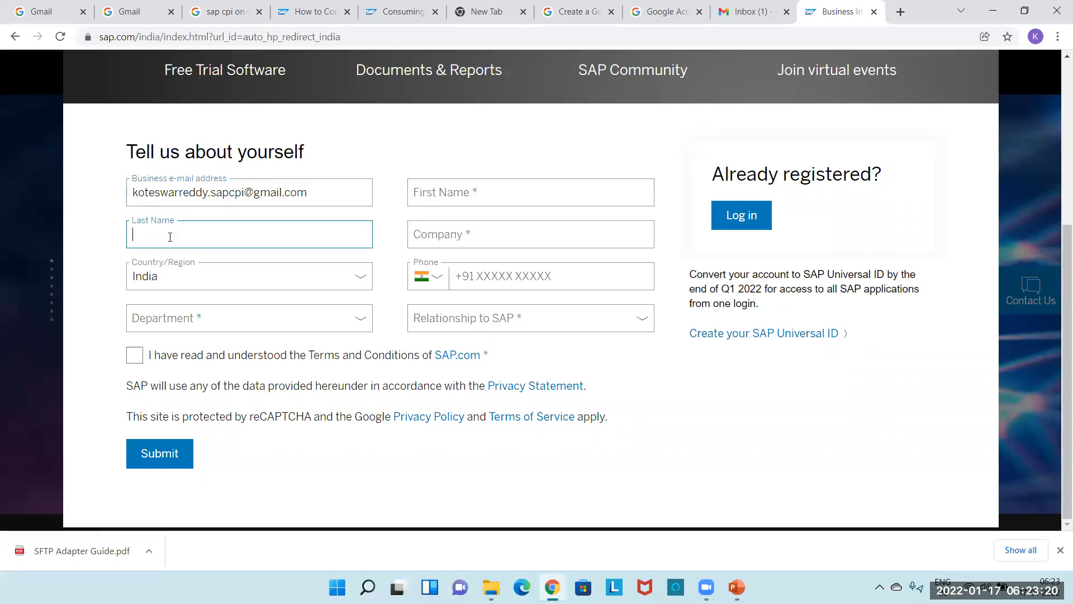
left_click(442, 194)
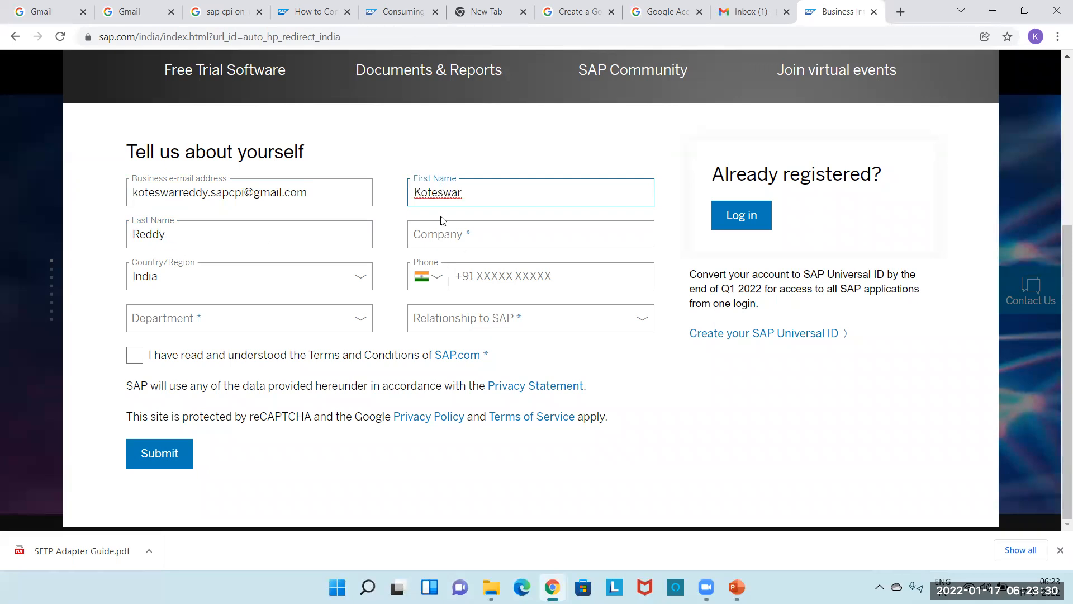
Step: Enter company IBM and the phone number
left_click(493, 236)
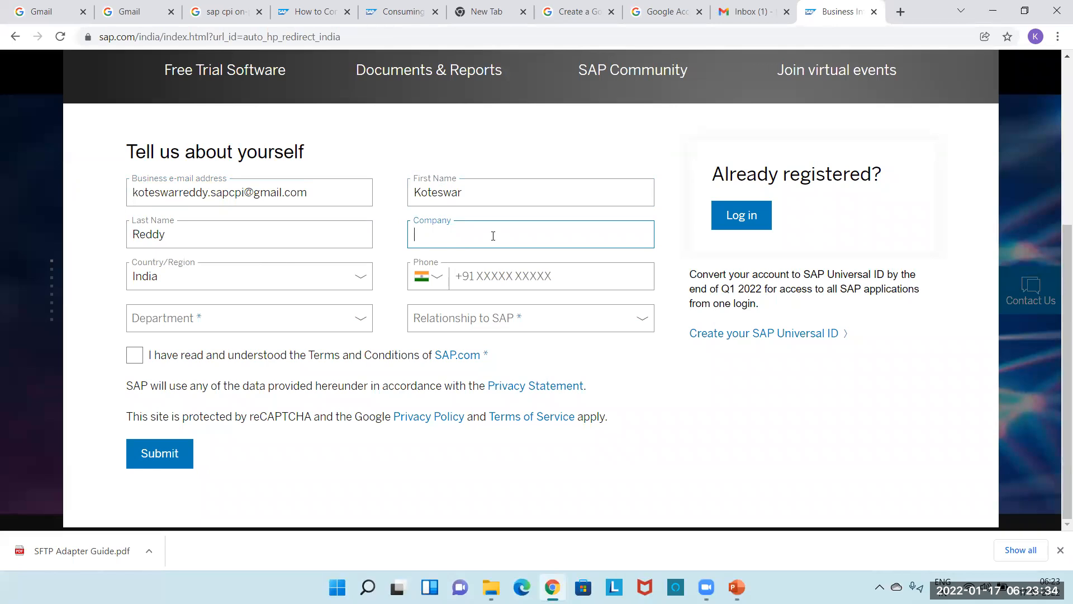
type("IBM")
left_click(481, 274)
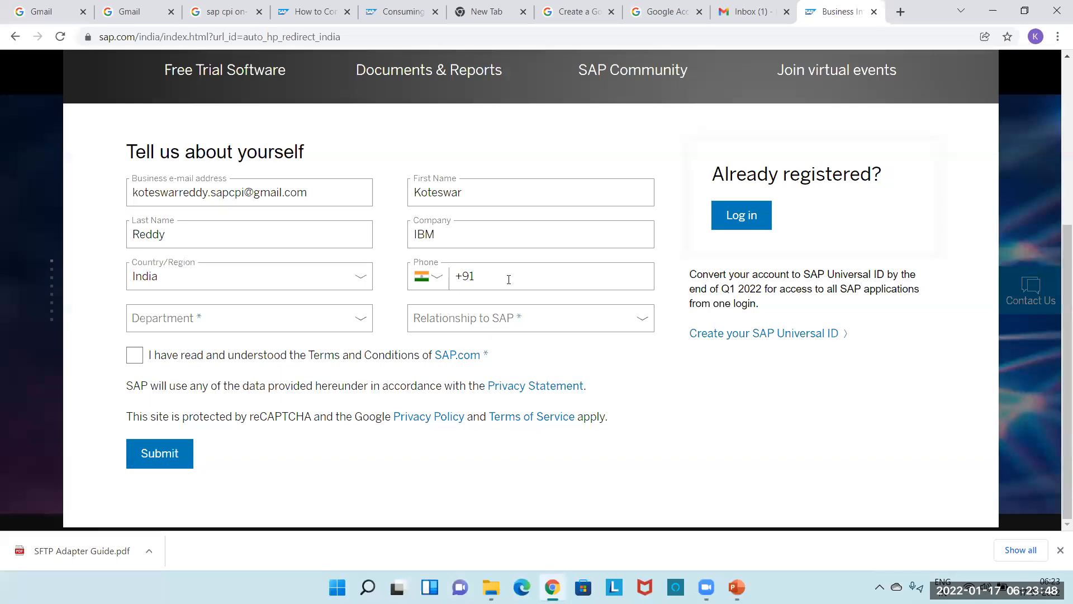
left_click_drag(477, 276, 558, 275)
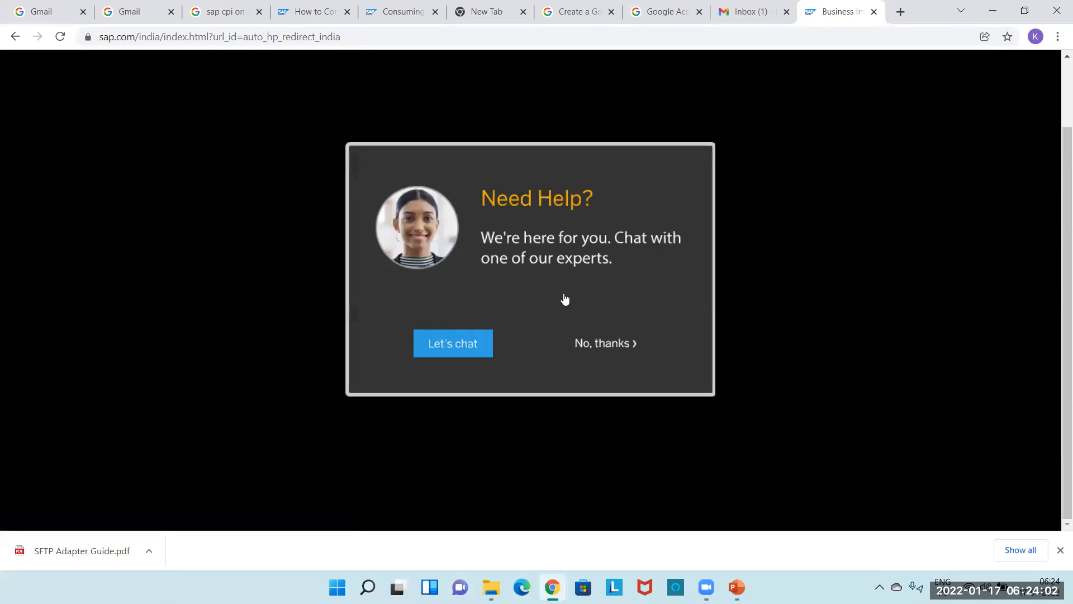
Step: Dismiss the chat popup, reopen the registration form, and fill the phone number from autofill
left_click(625, 343)
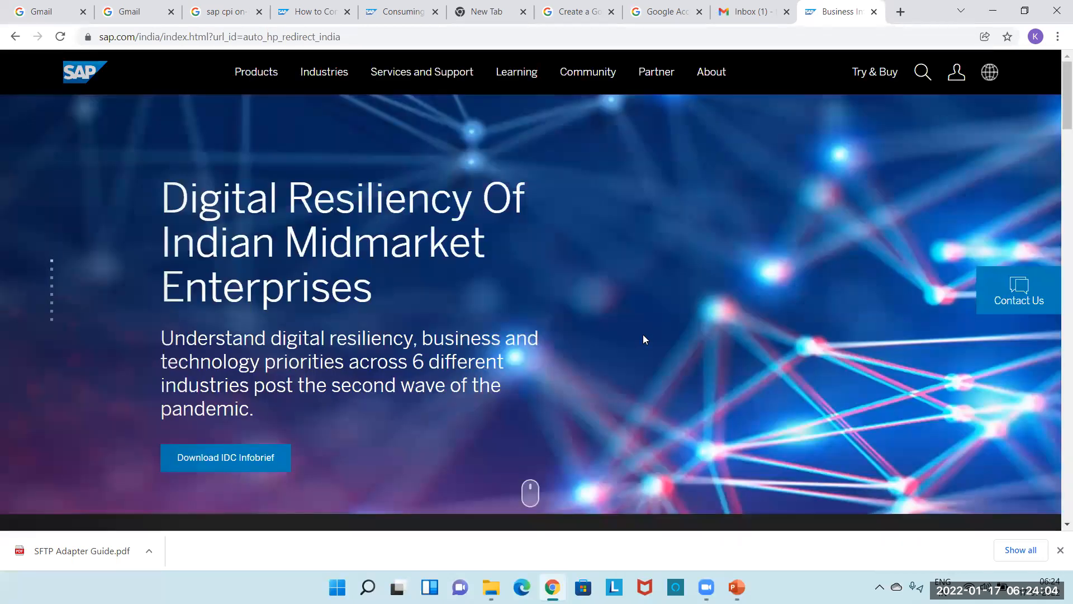
scroll(626, 418, "down", 4)
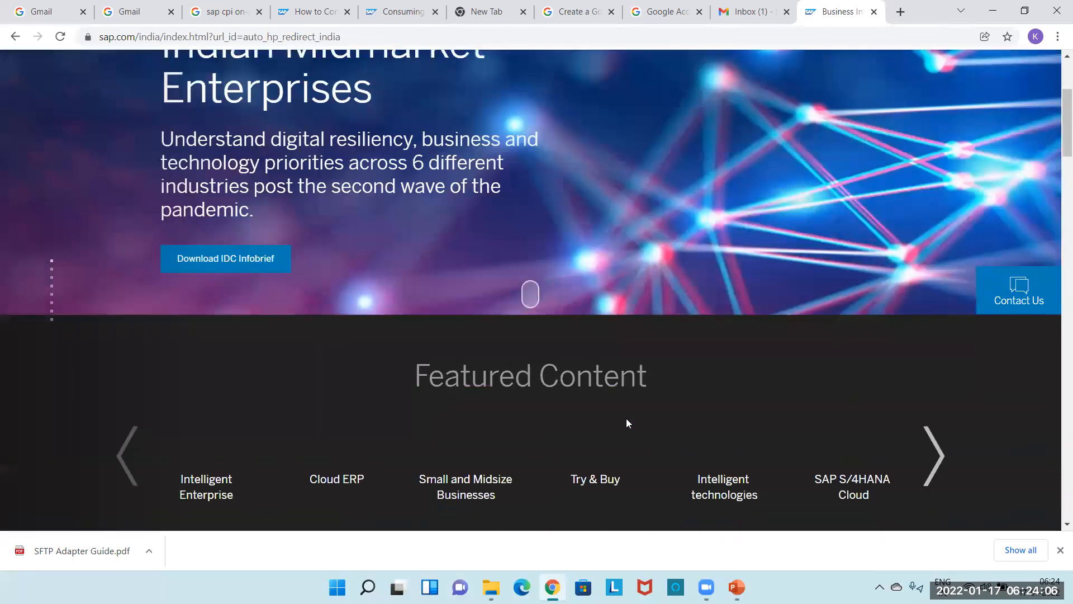
scroll(626, 418, "up", 4)
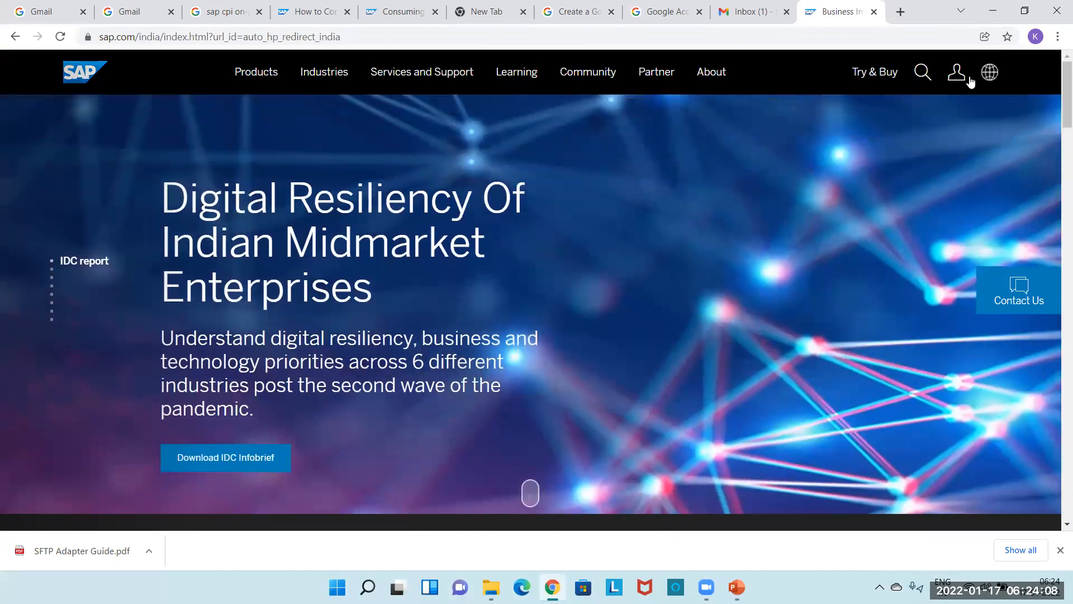
left_click(958, 72)
scroll(489, 343, "down", 3)
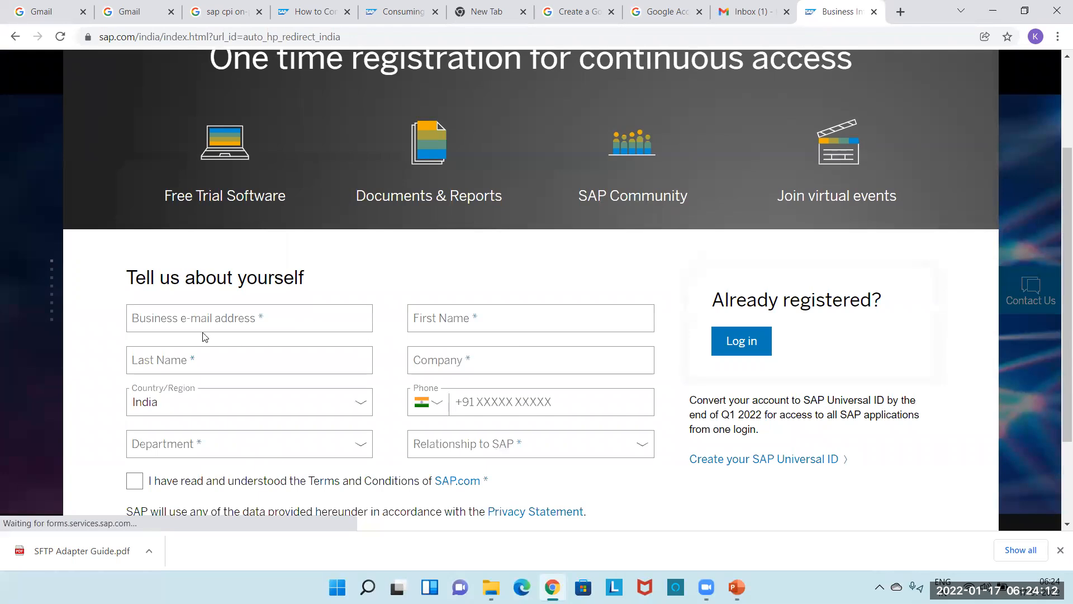
left_click(190, 319)
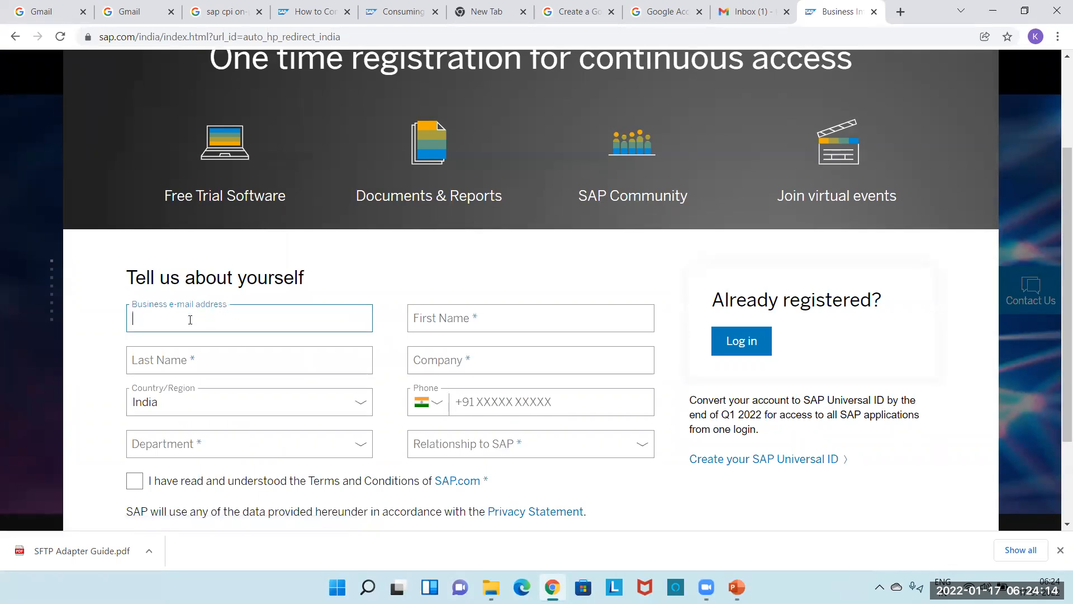
left_click(464, 402)
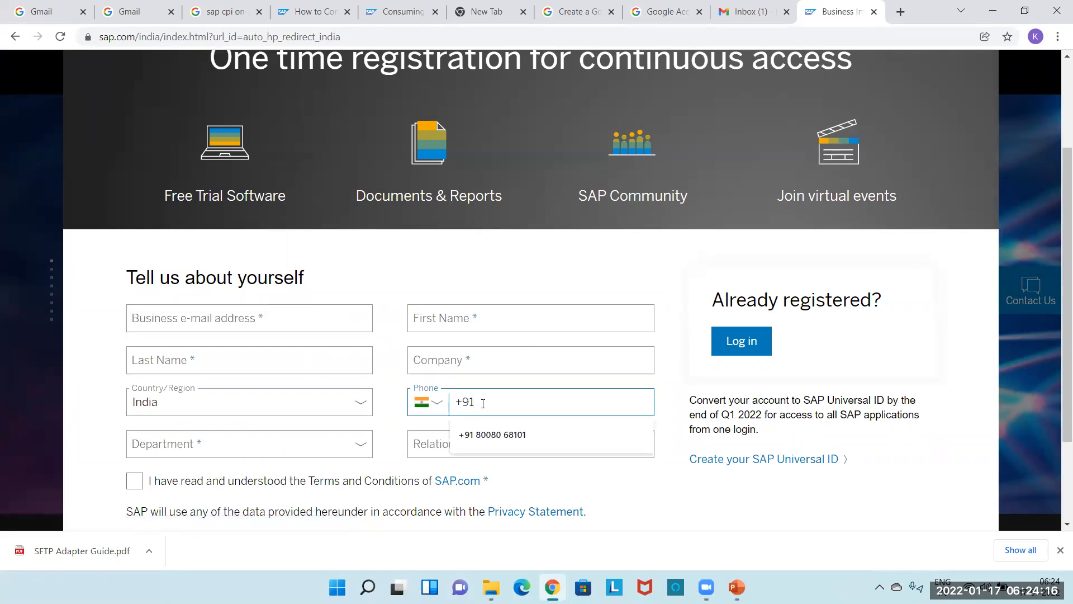
left_click(496, 439)
Step: Refill the e-mail, first name and last name from saved suggestions
left_click(192, 317)
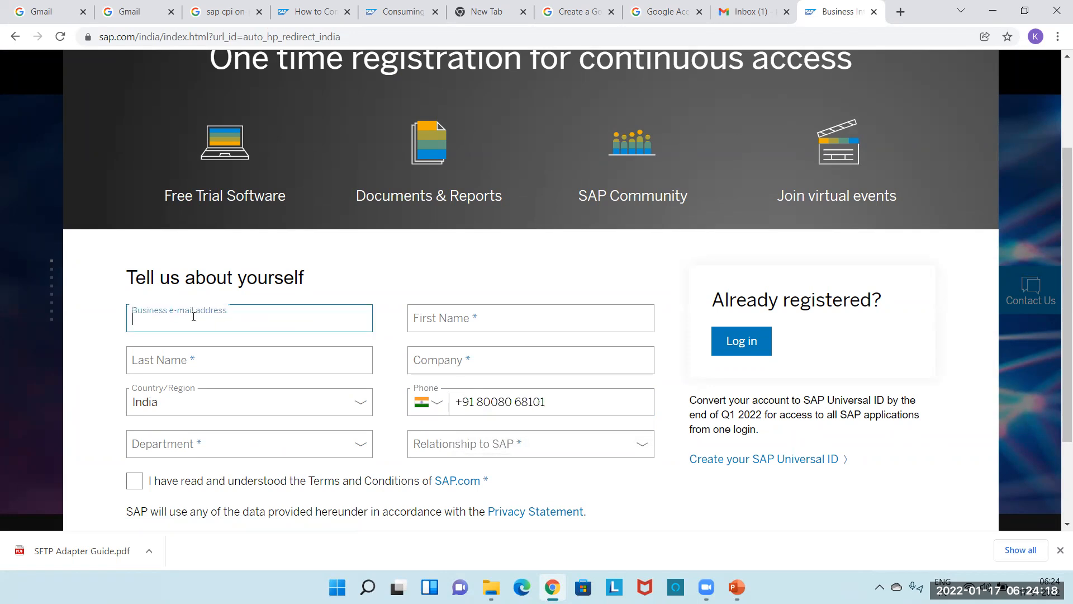
type("ko")
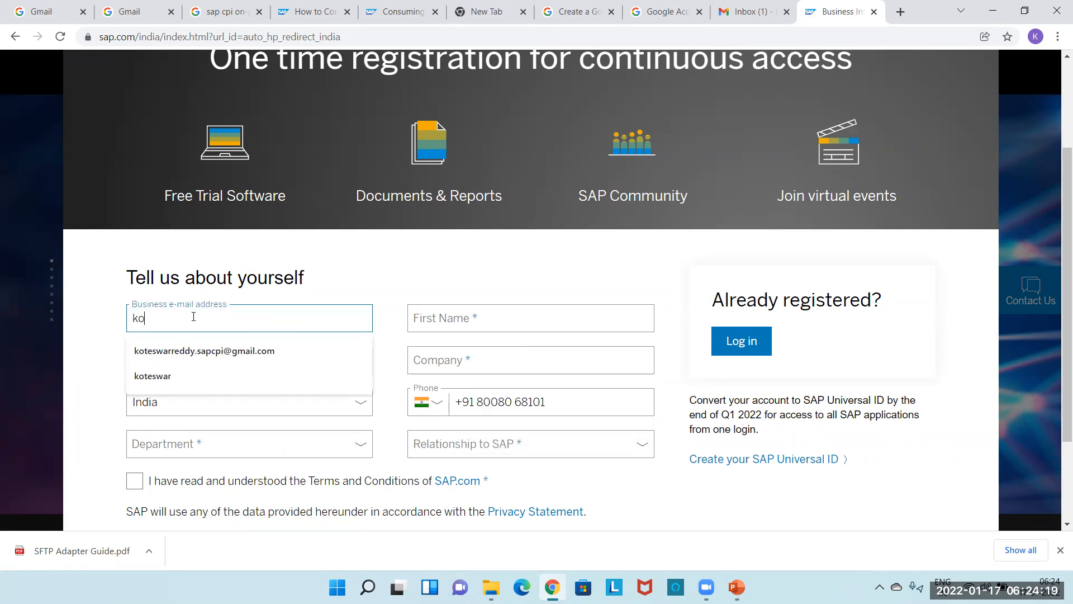
left_click(211, 351)
left_click(507, 324)
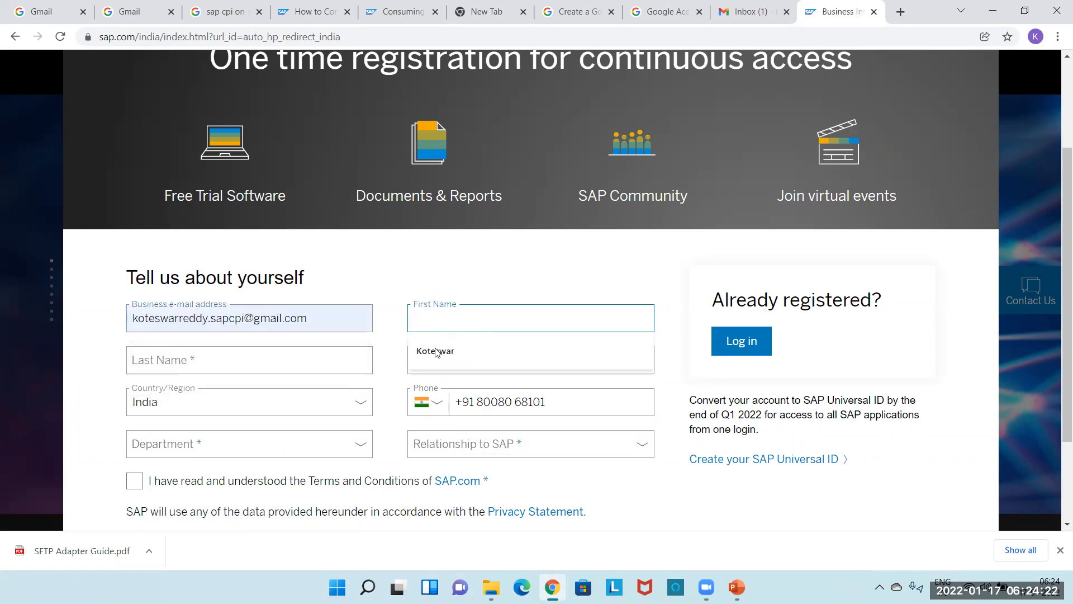
left_click(439, 353)
left_click(234, 363)
left_click(168, 391)
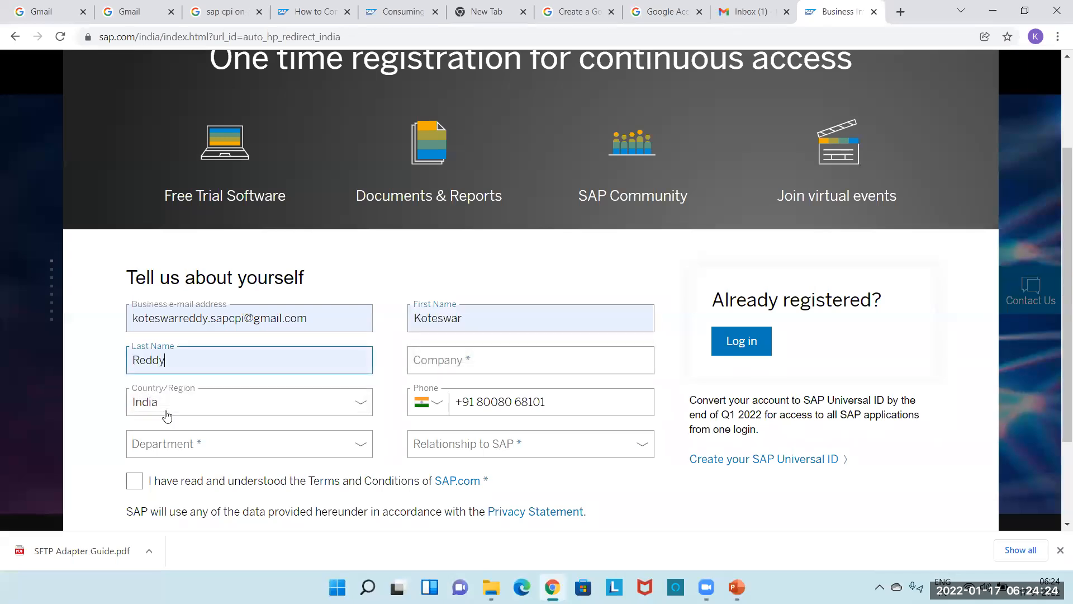
Step: Set department to Inform. Technology and relationship to SAP as Customer
left_click(207, 452)
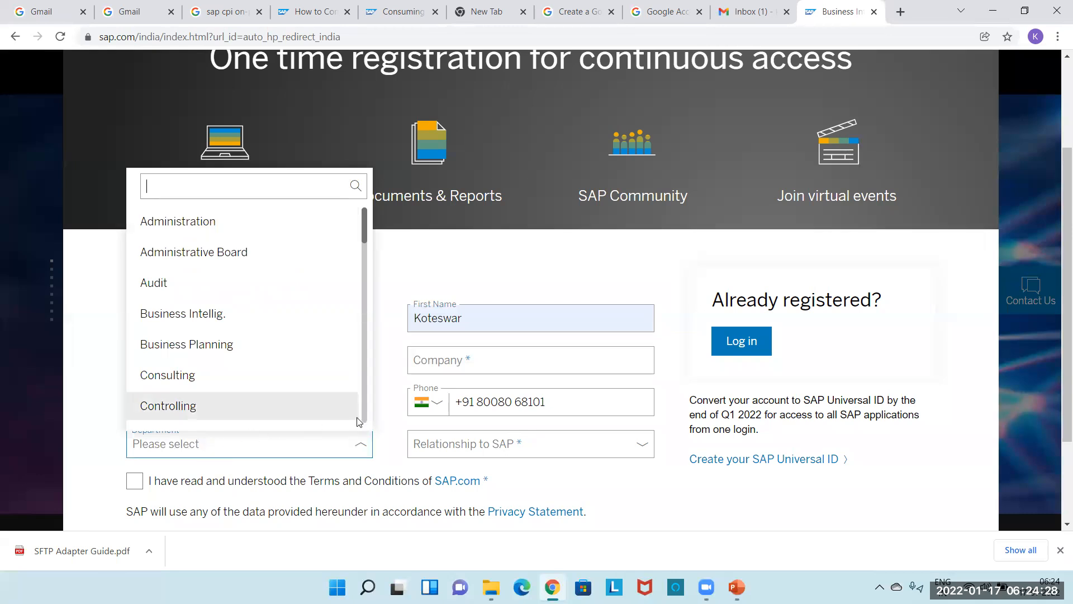
left_click(37, 396)
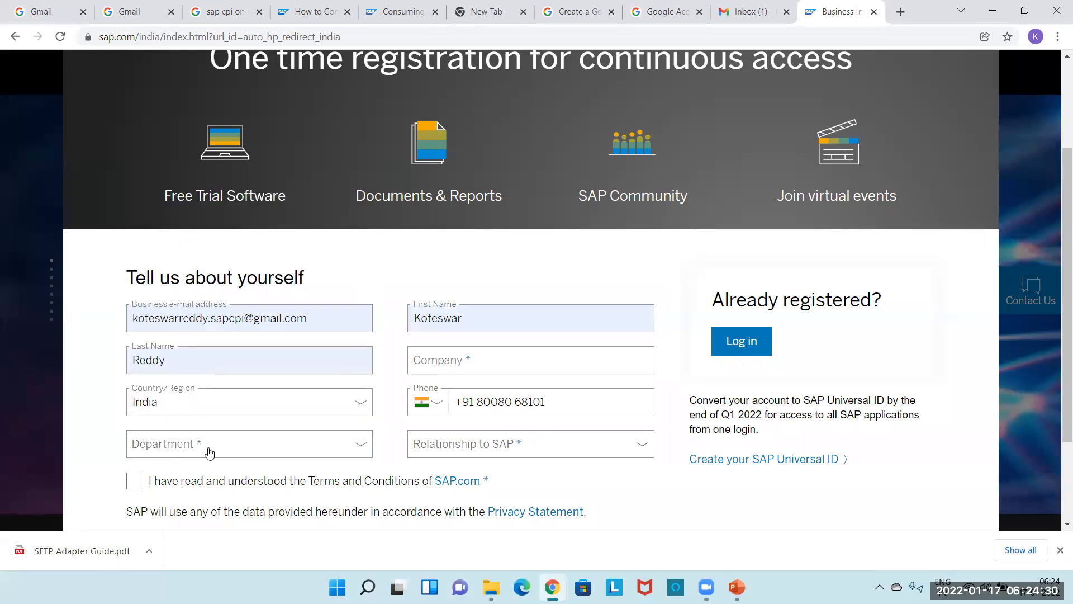
left_click(265, 452)
type("i")
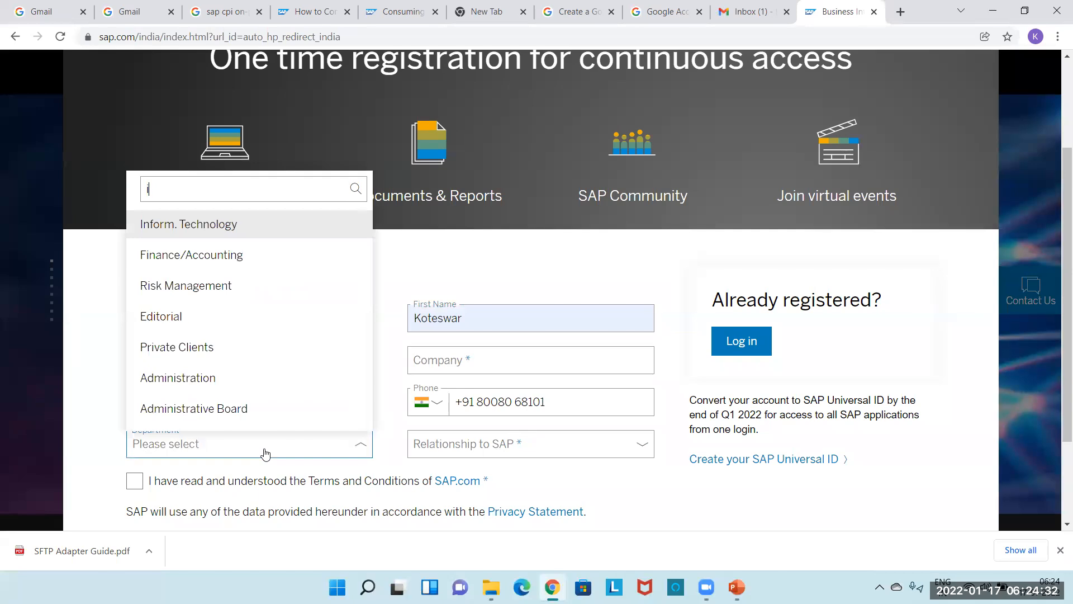
left_click(213, 226)
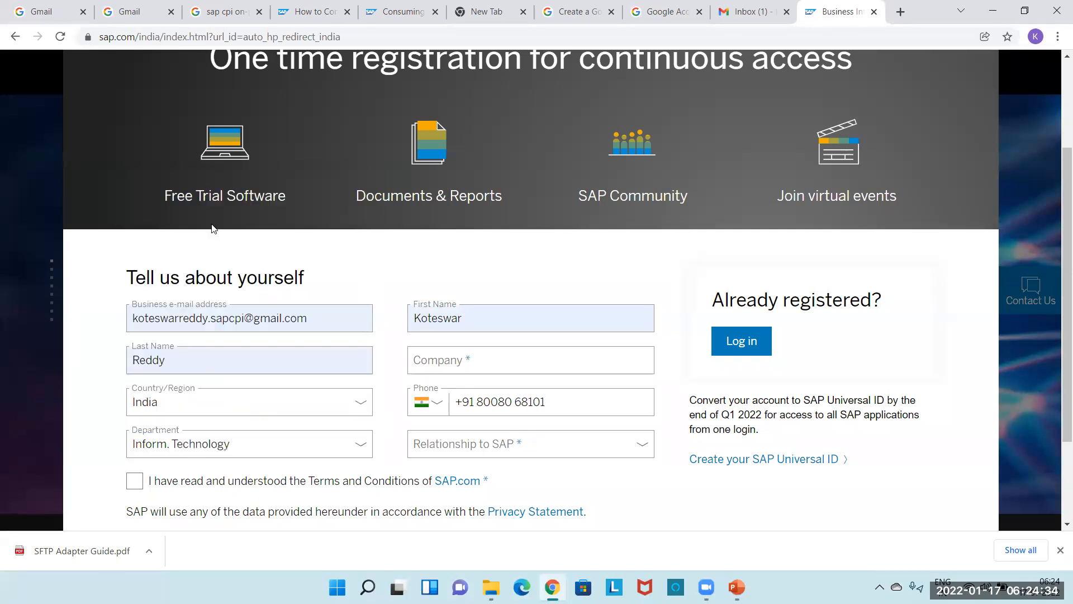
left_click(530, 454)
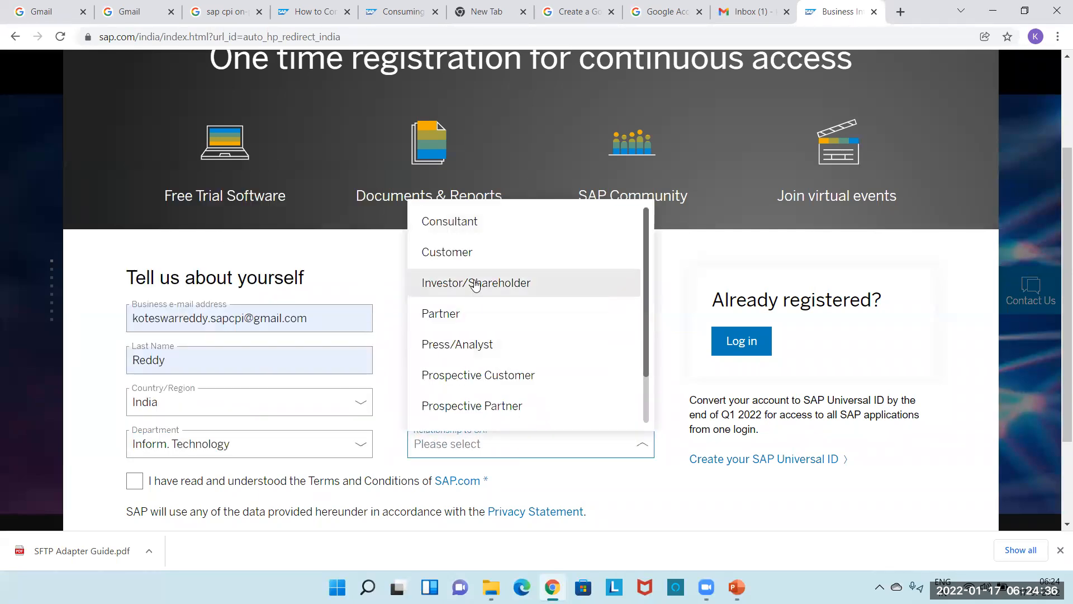
left_click(465, 253)
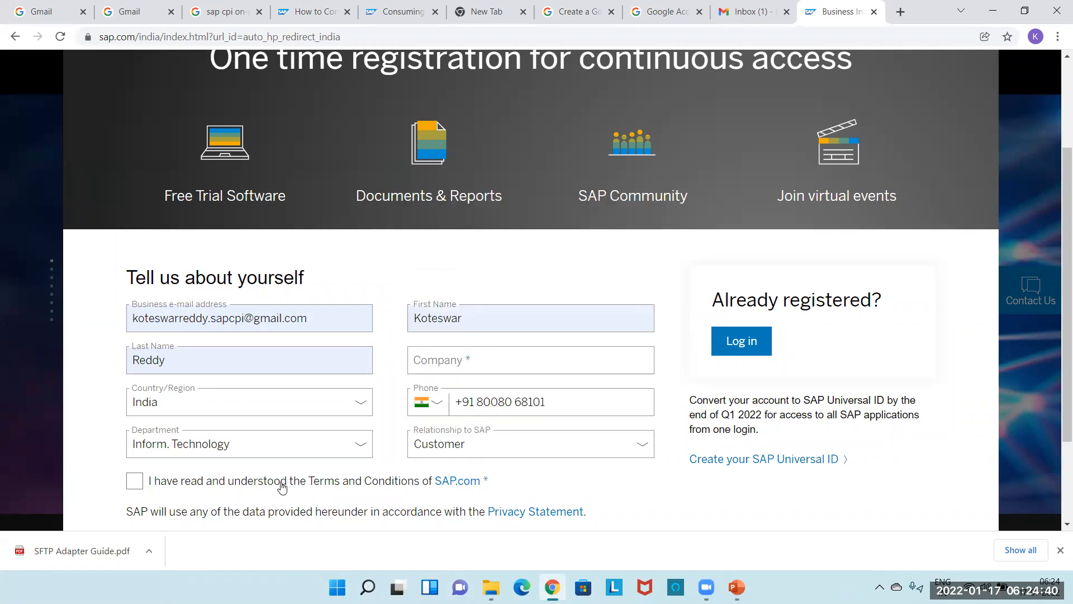
Step: Accept the terms, re-enter company IBM, and submit the registration
scroll(280, 486, "down", 2)
left_click(136, 360)
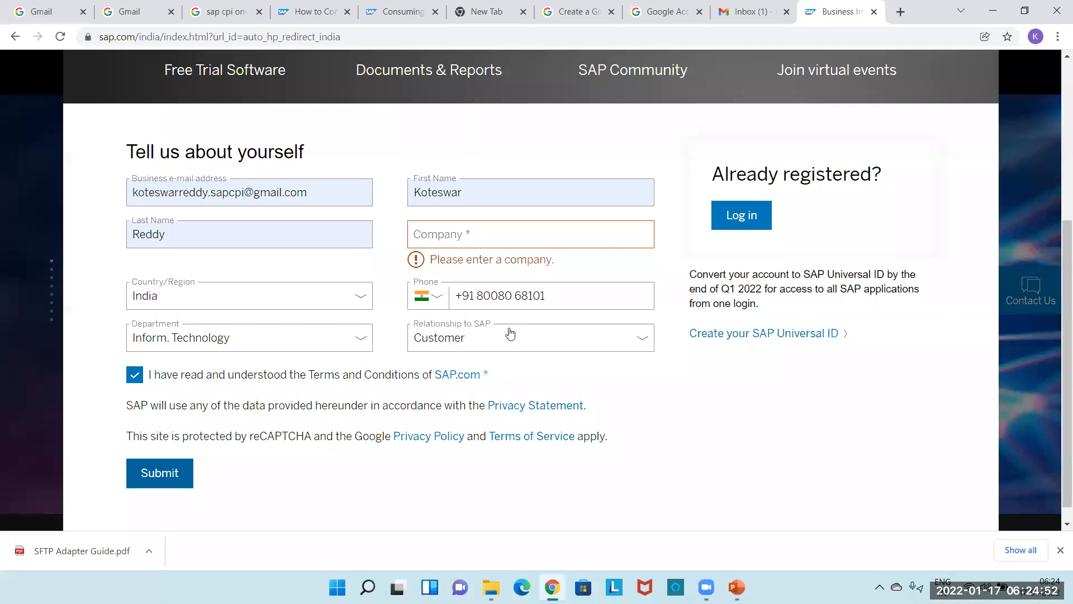
left_click(442, 233)
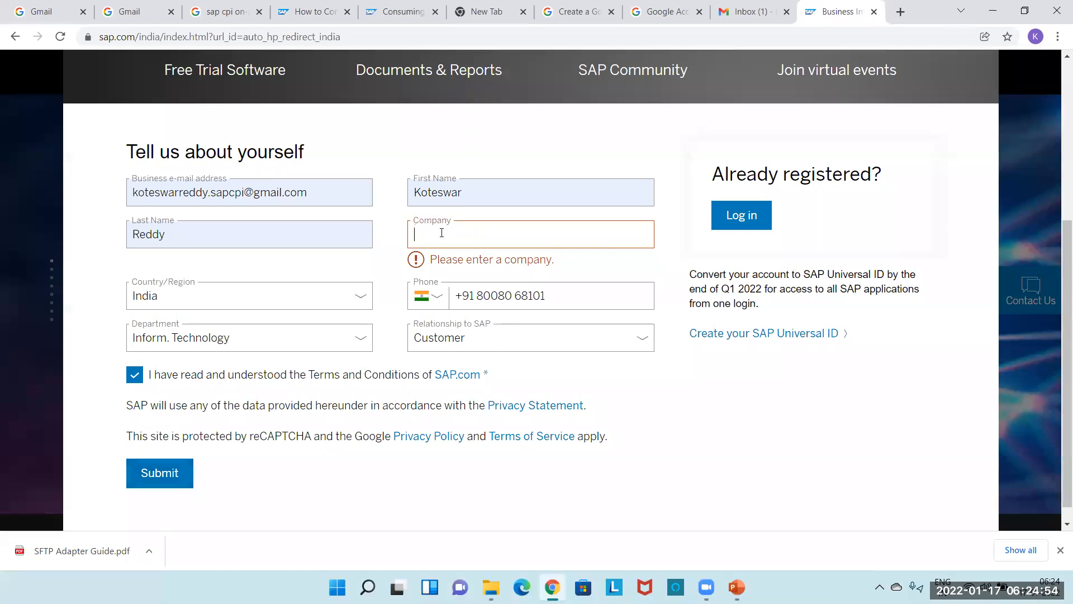
type("IBM")
left_click(158, 455)
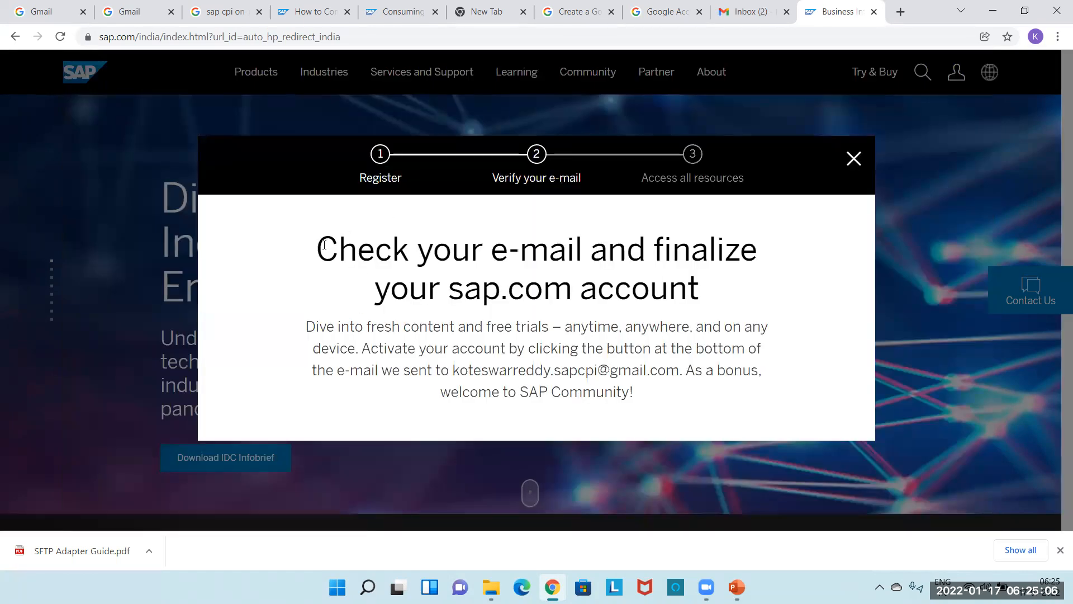
left_click_drag(325, 245, 702, 307)
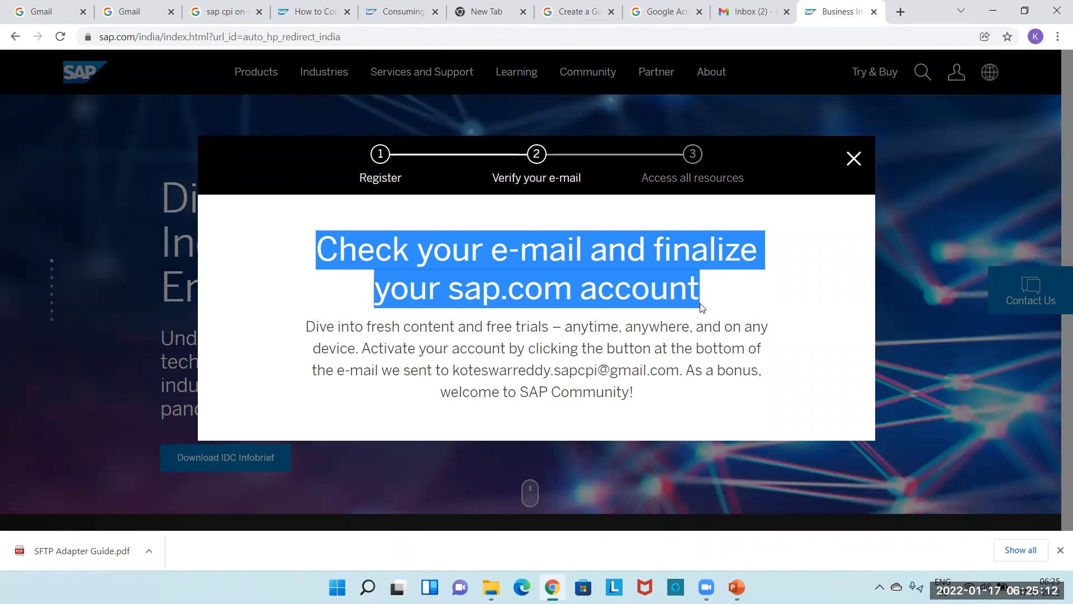
left_click_drag(309, 327, 650, 400)
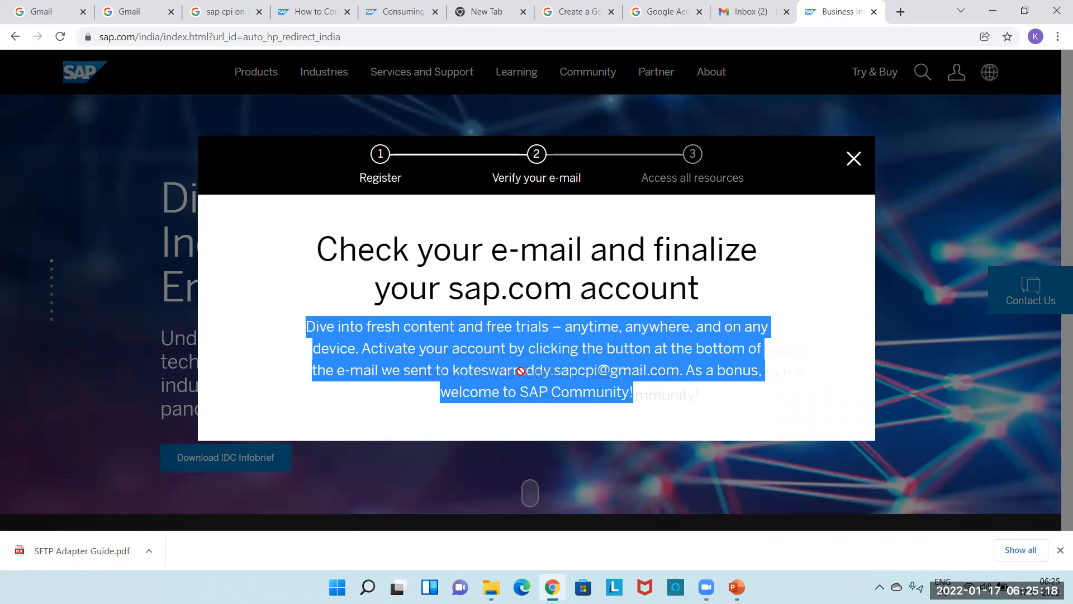
left_click(644, 377)
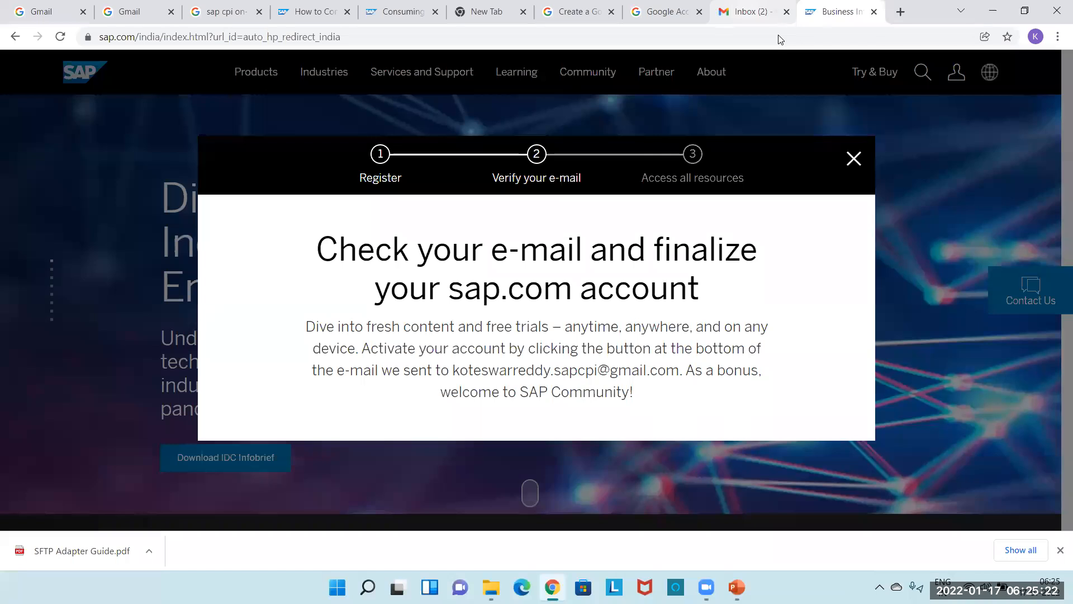
Step: Open the 'Activate Your Account for SAP.com' e-mail in Gmail and follow its activation link
left_click(772, 13)
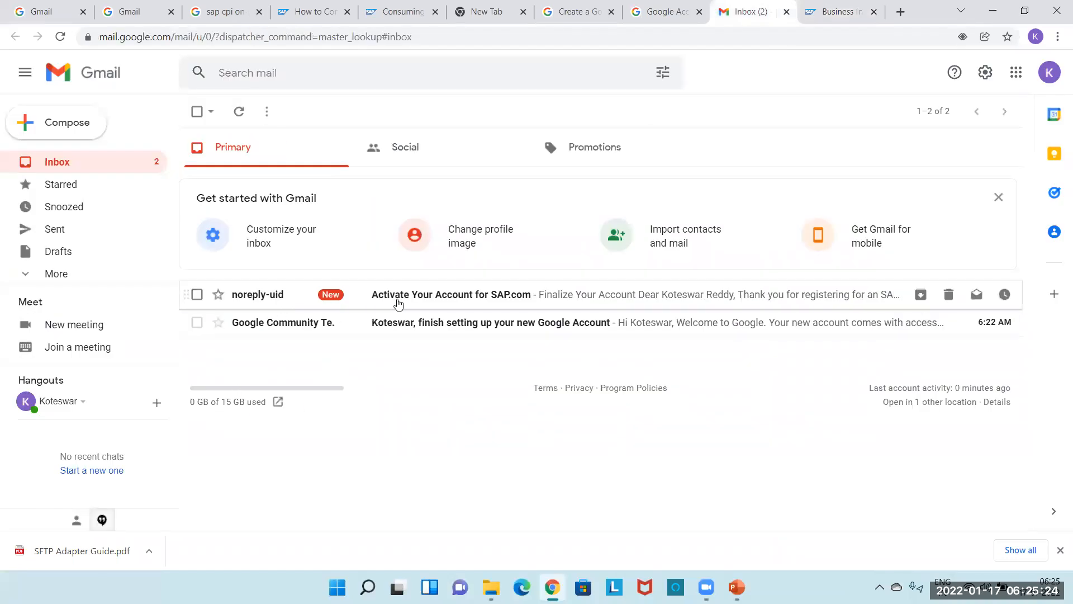
left_click(508, 302)
scroll(507, 380, "down", 4)
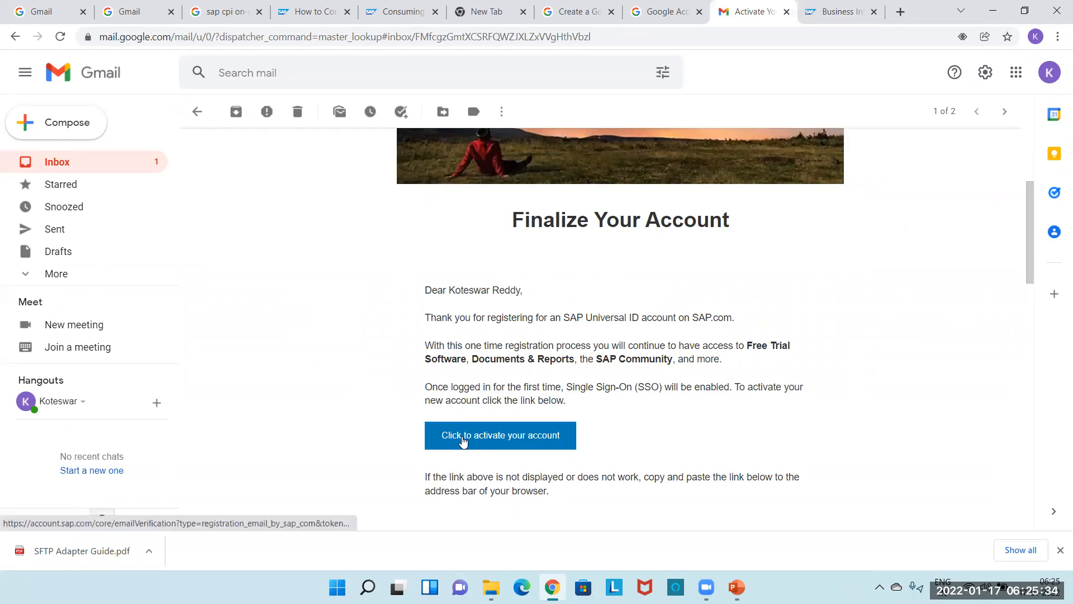
left_click(508, 442)
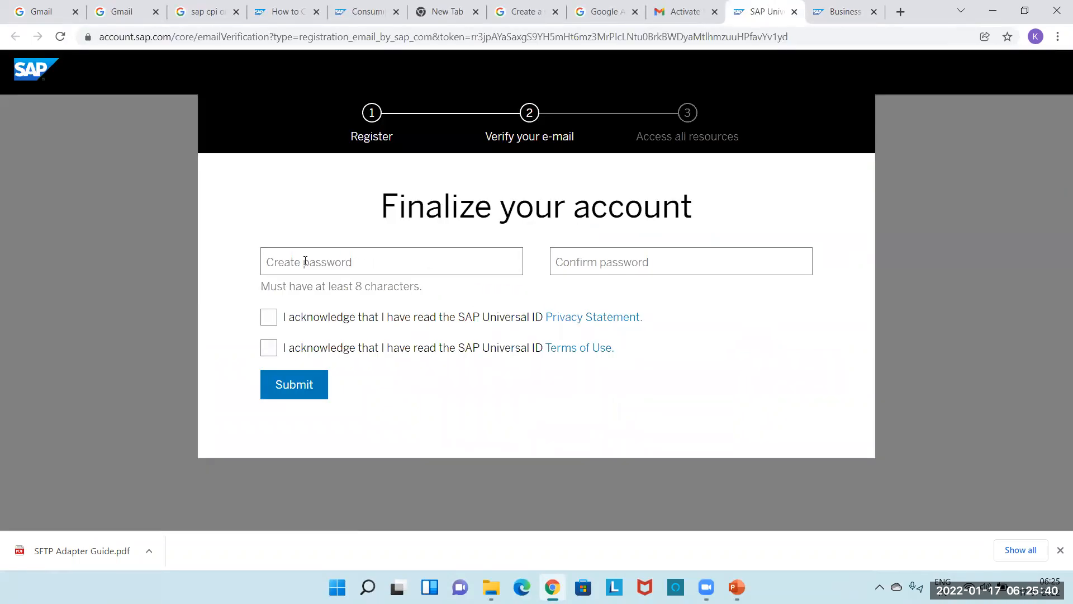
Step: Create and confirm the password, acknowledge Privacy Statement and Terms of Use, and submit
left_click(300, 261)
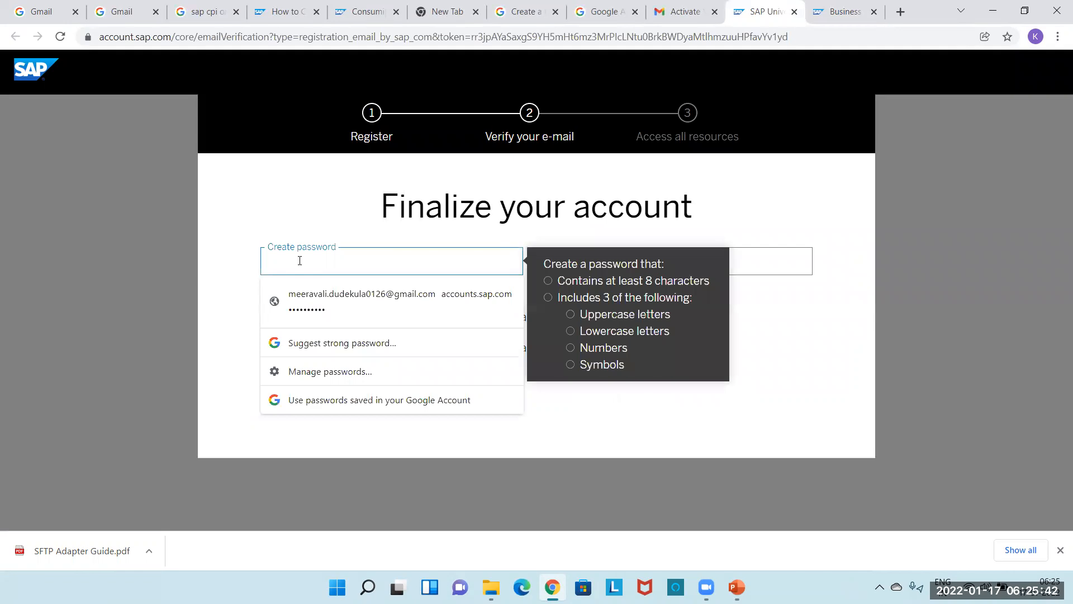
type("•••••••••")
left_click(750, 266)
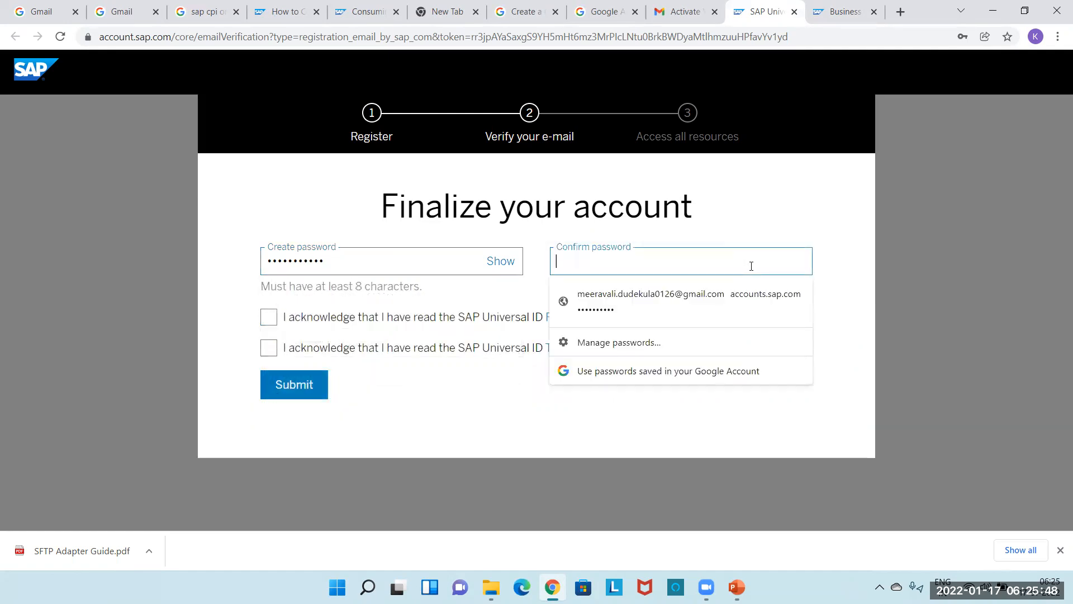
type("•••••••")
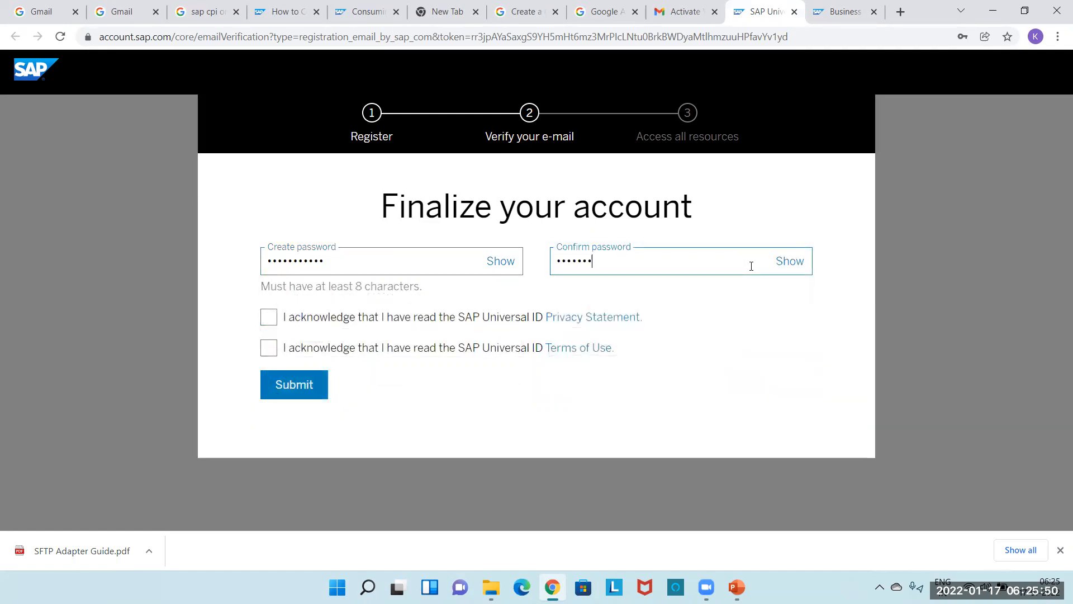
type("••••")
left_click(269, 321)
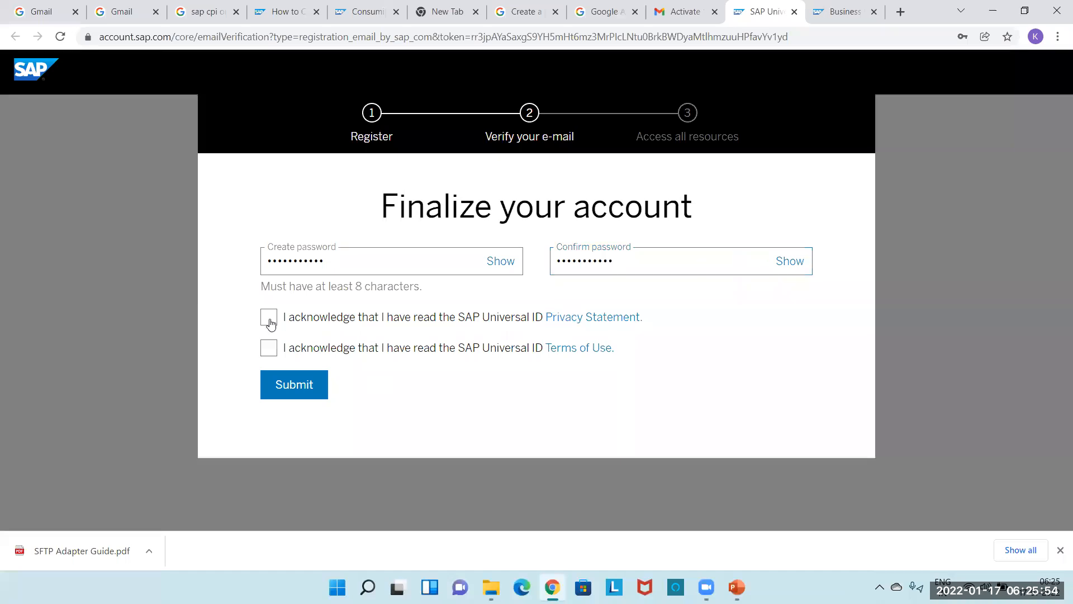
left_click(267, 352)
left_click(302, 386)
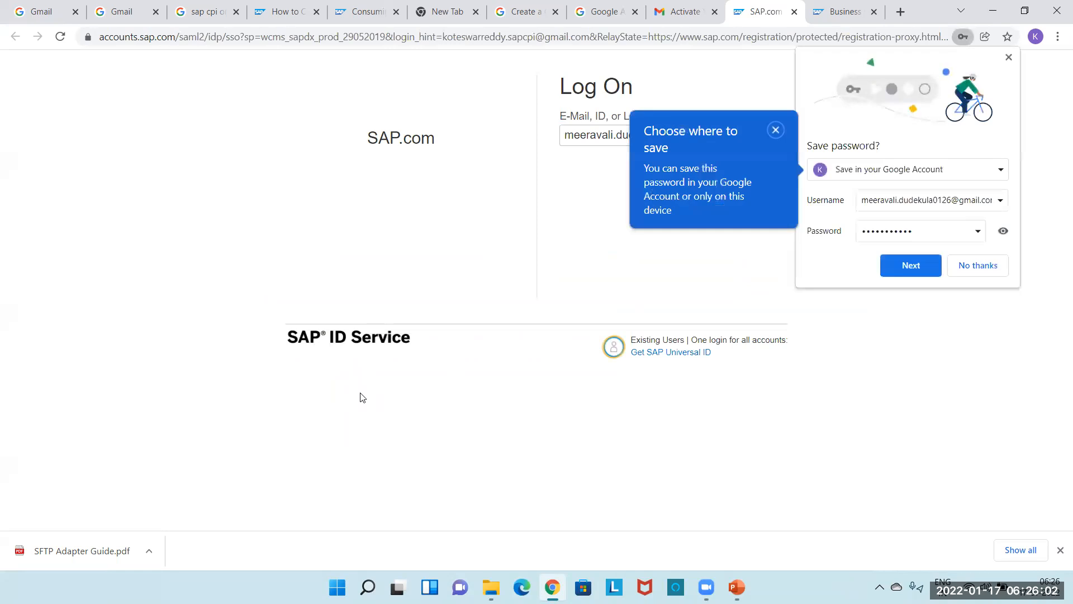
Step: Dismiss the save-password prompt and correct the sign-in e-mail to the Gmail address
left_click(972, 266)
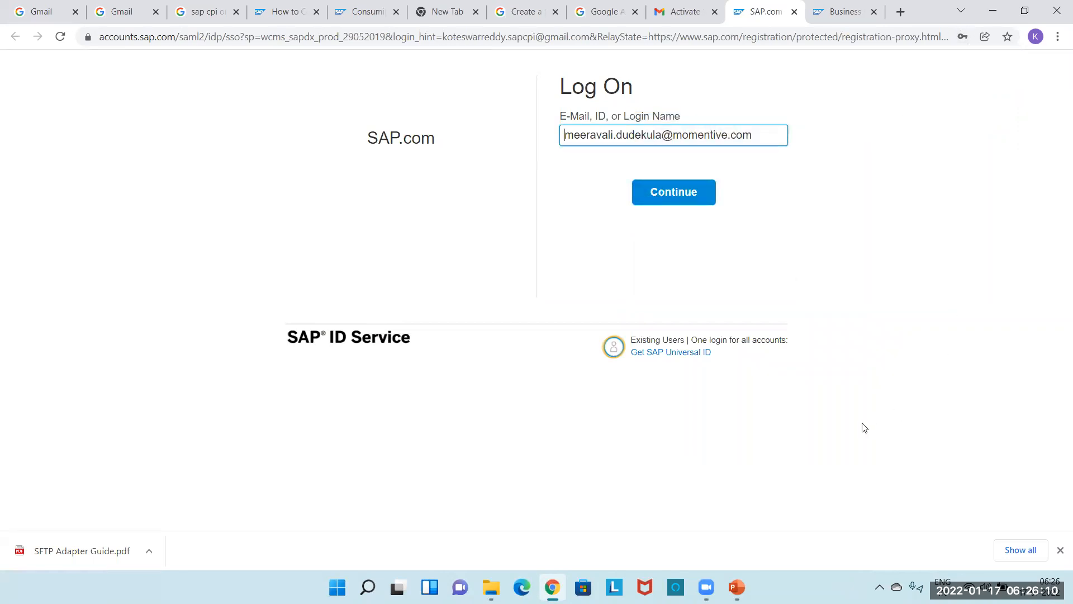
left_click(690, 204)
left_click_drag(663, 136, 563, 135)
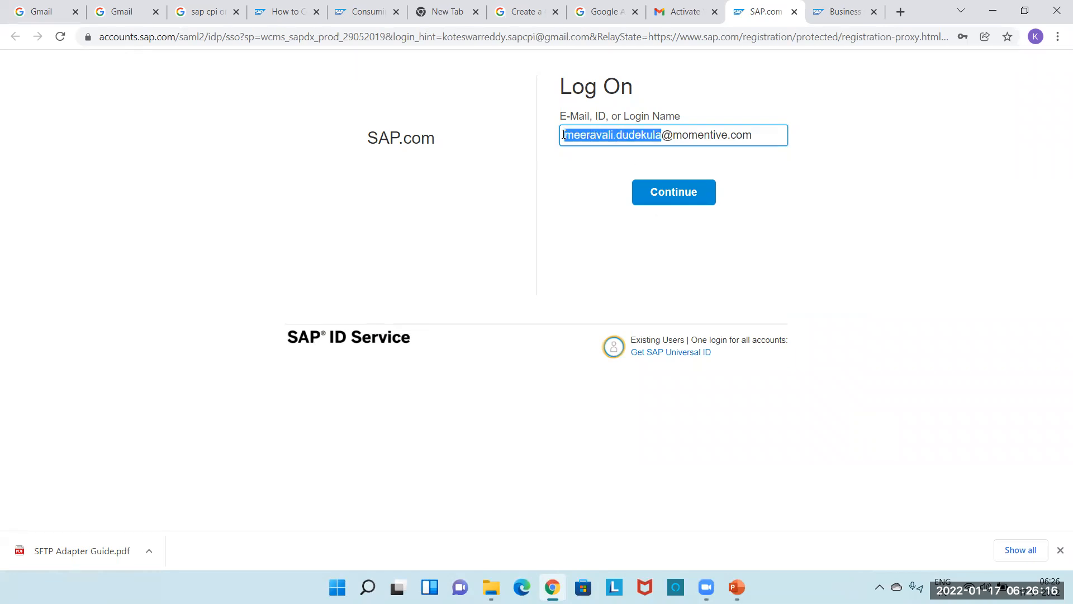
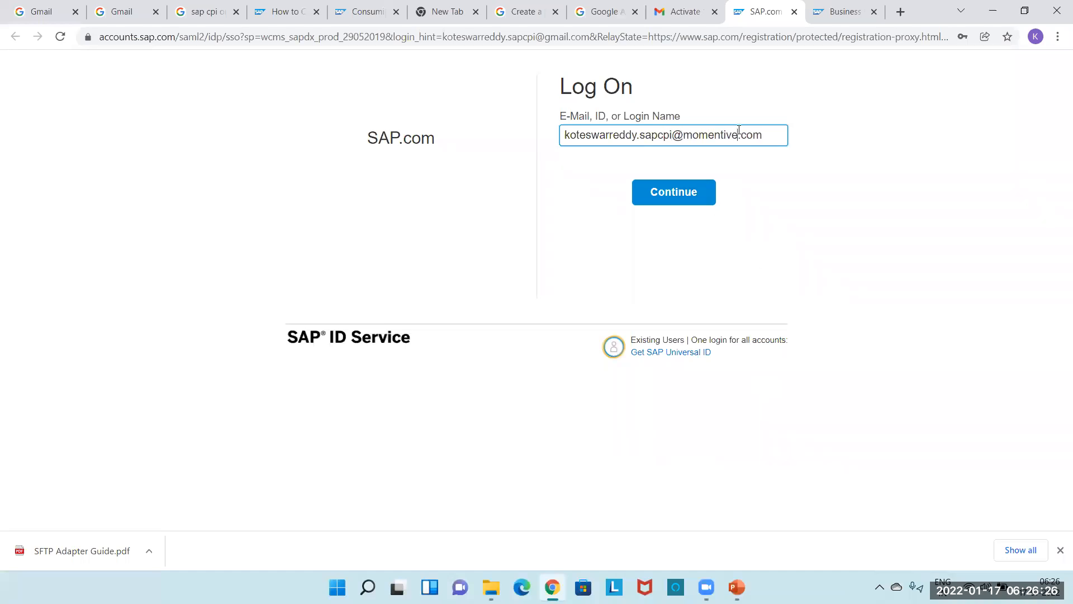
left_click_drag(739, 130, 686, 139)
type("gmail.c")
key("BackSpace")
key("BackSpace")
Step: Continue logging on, then close the account-activated thank-you message
left_click(677, 198)
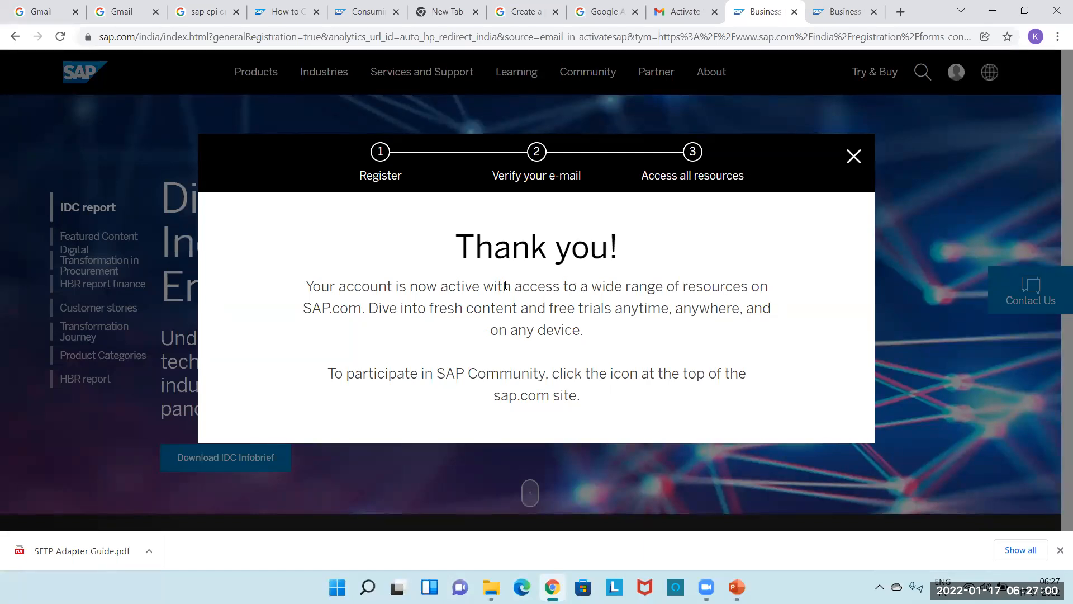
left_click(857, 159)
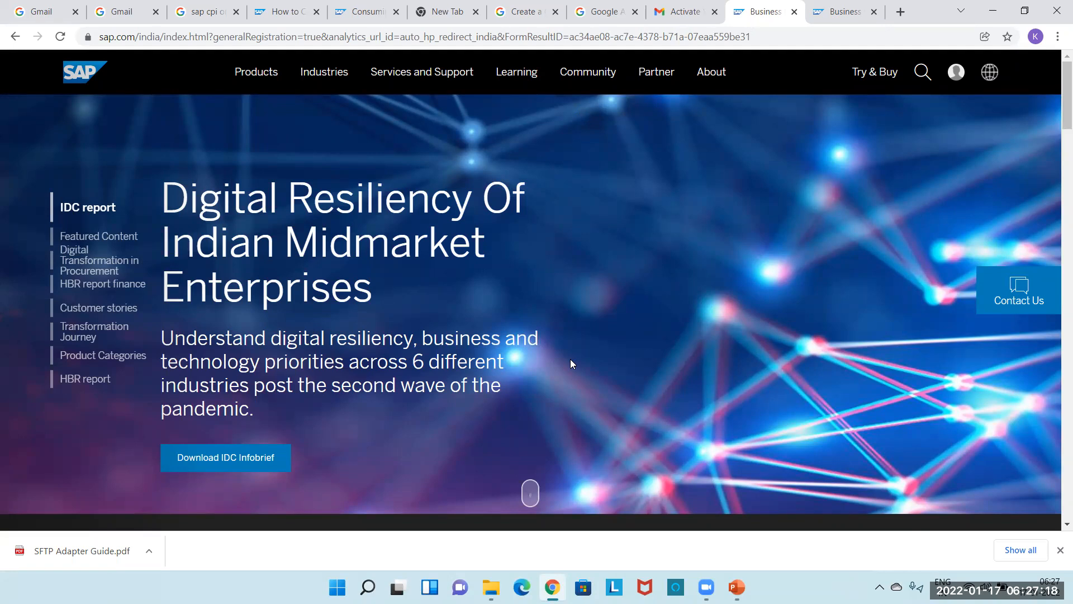
left_click(219, 77)
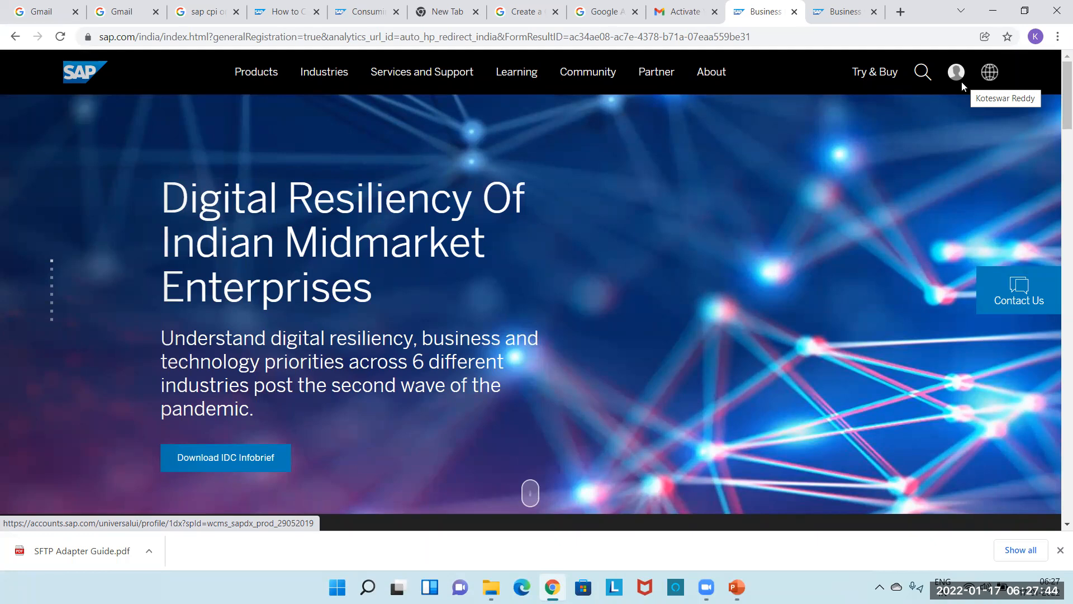
left_click(345, 38)
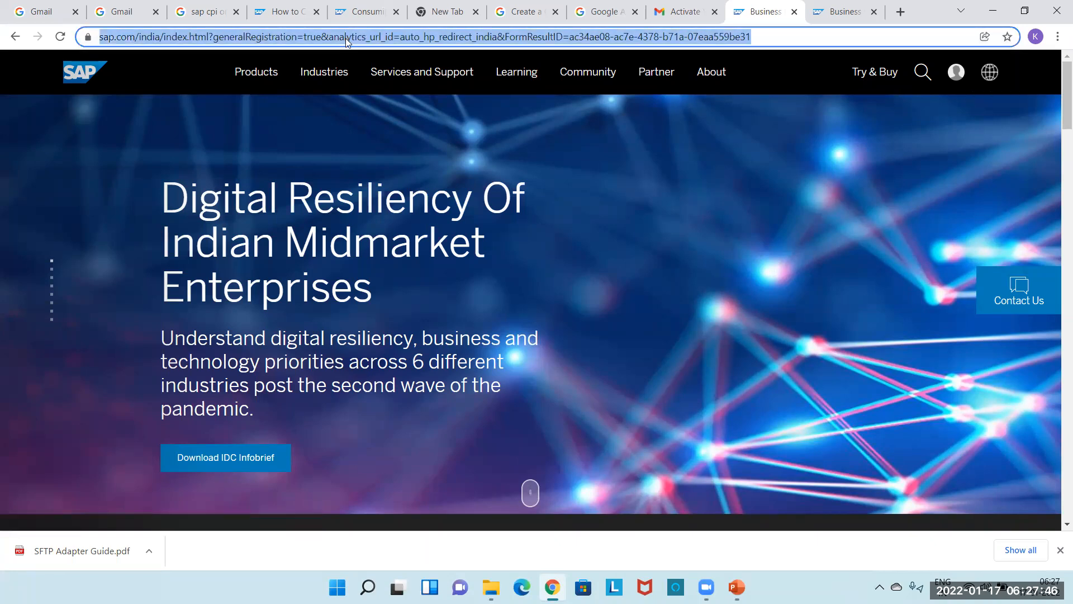
Step: Run a Google search for 'SAP BTP login'
type("SAP")
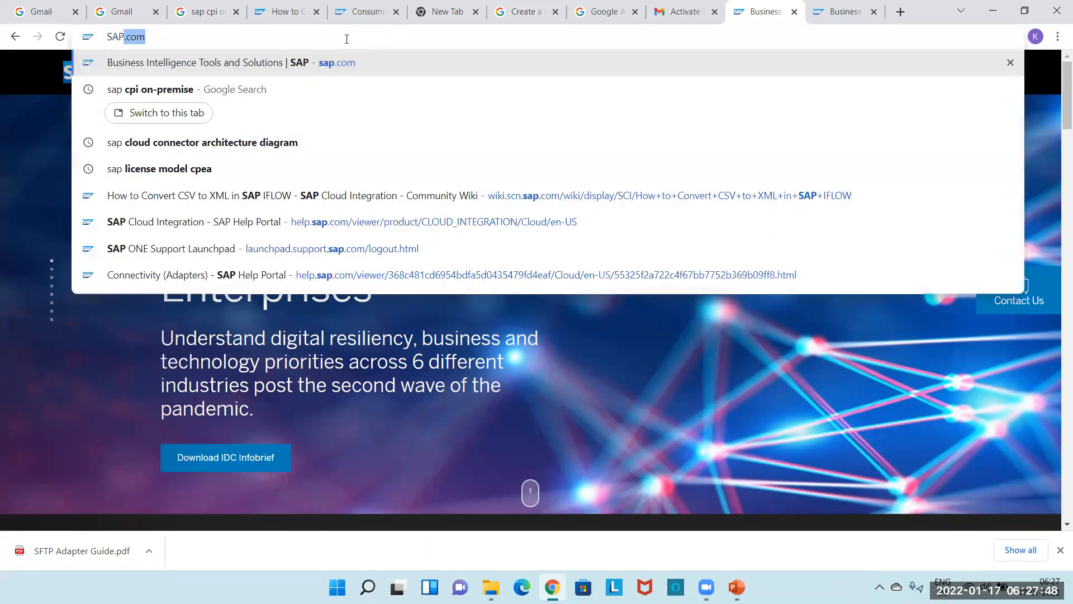
type(" BTP")
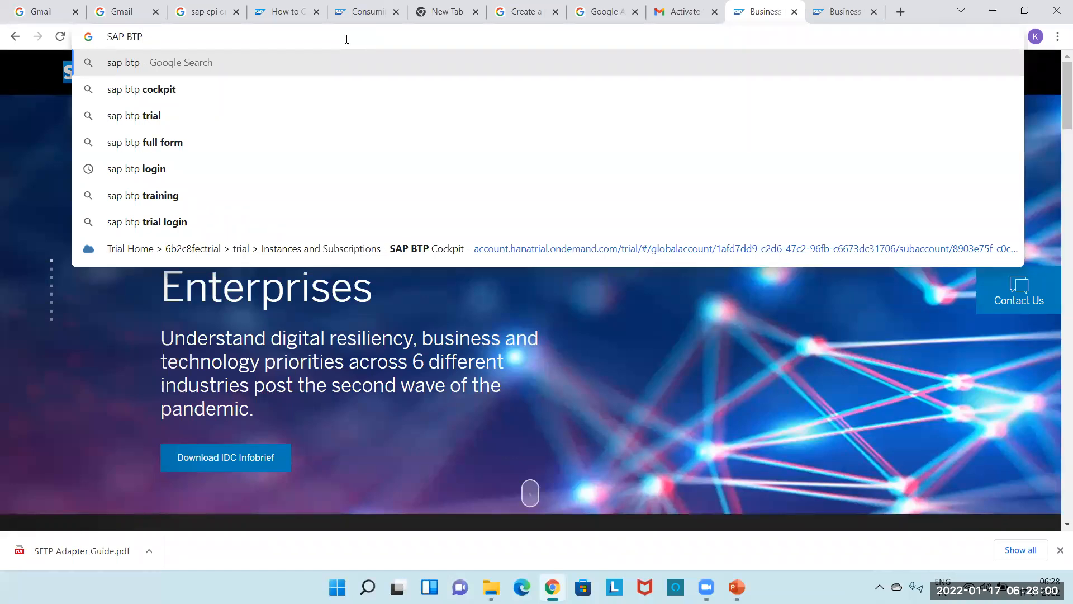
type("login")
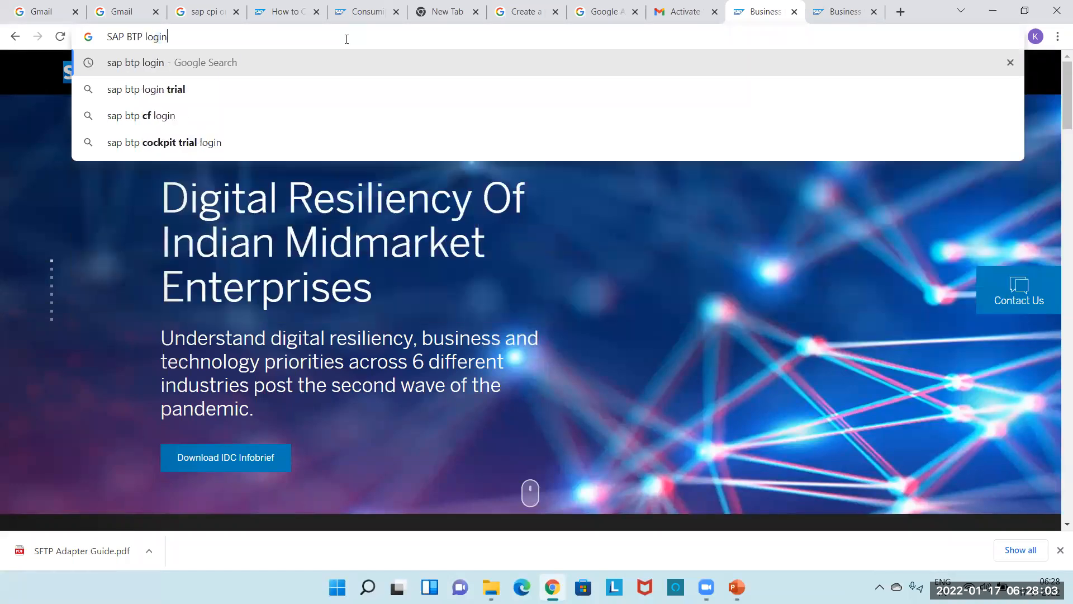
key("Return")
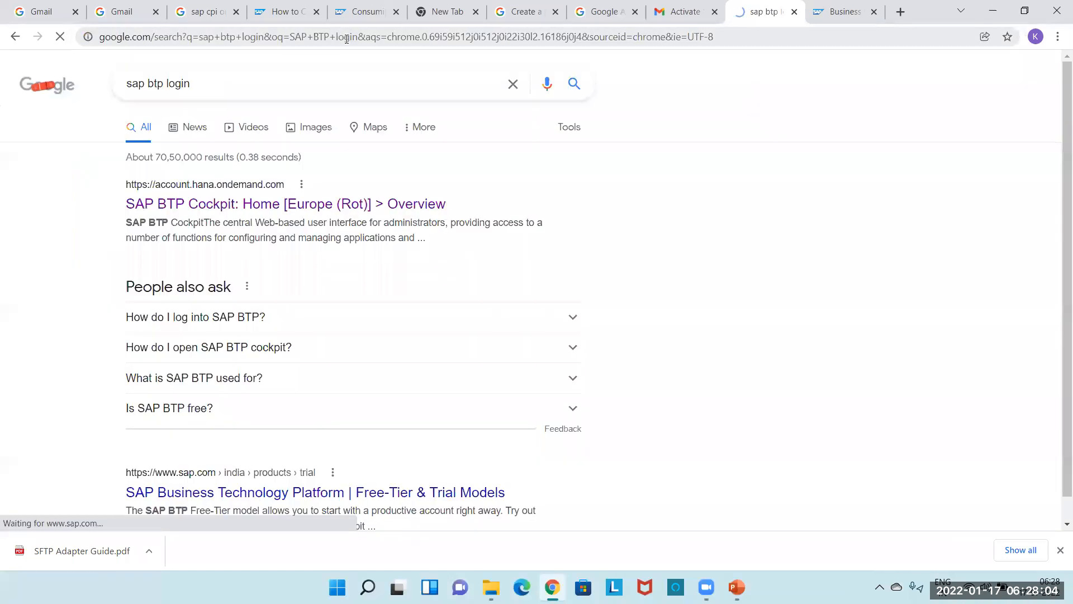
Step: Open the SAP BTP Cockpit result, sign in, and accept the updated legal disclaimers
left_click(222, 211)
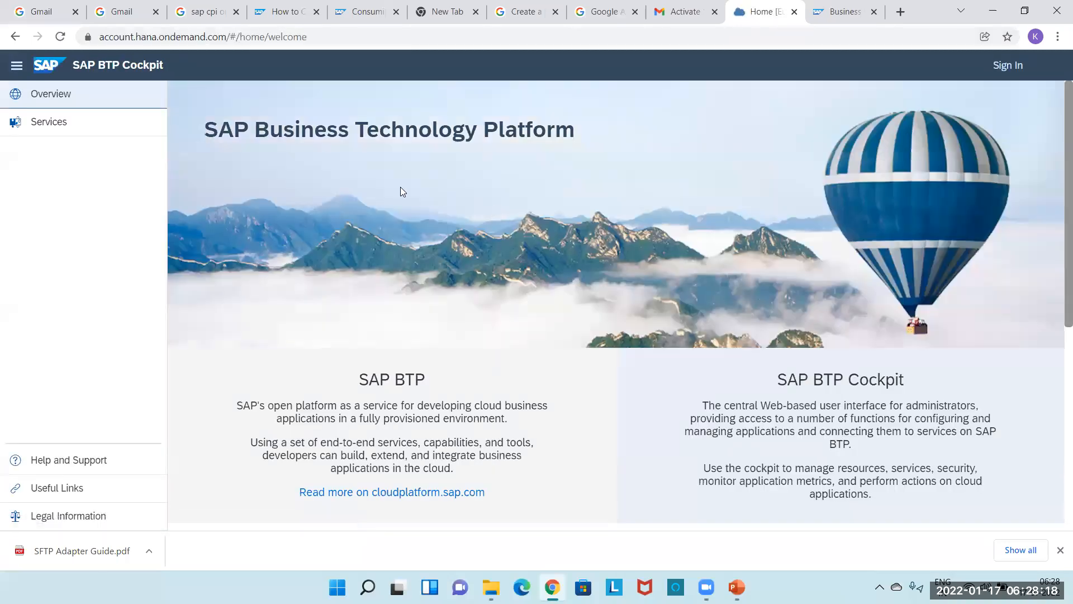
left_click_drag(270, 131, 577, 132)
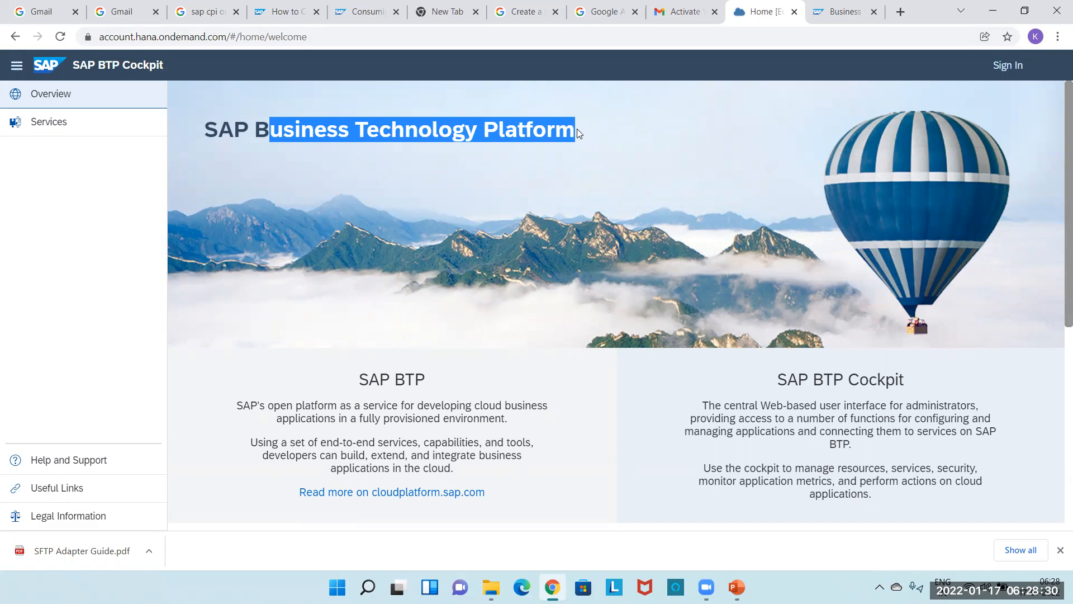
left_click(1002, 77)
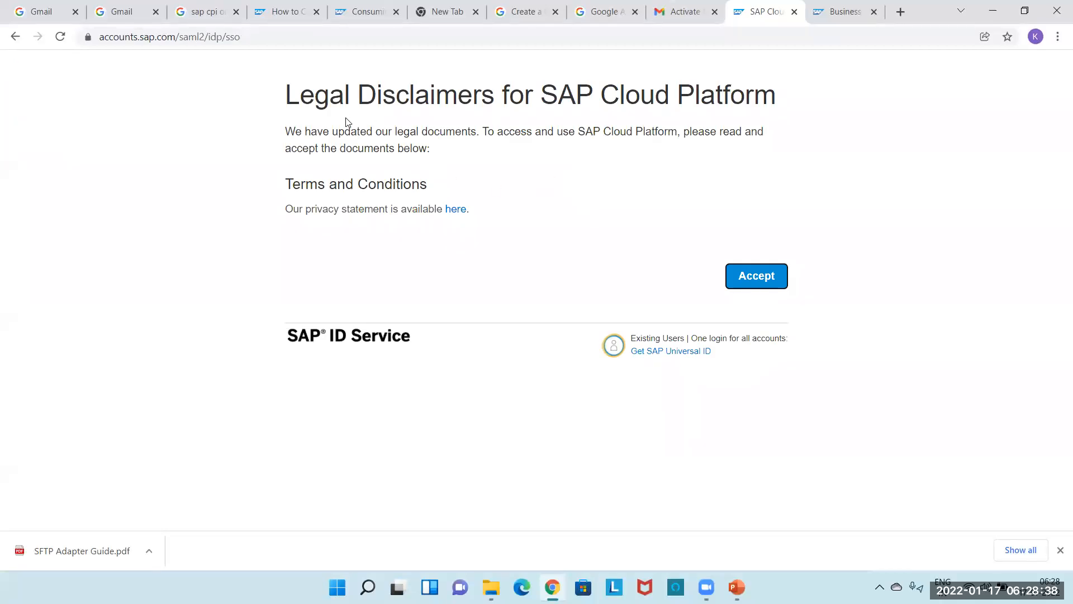
left_click(739, 276)
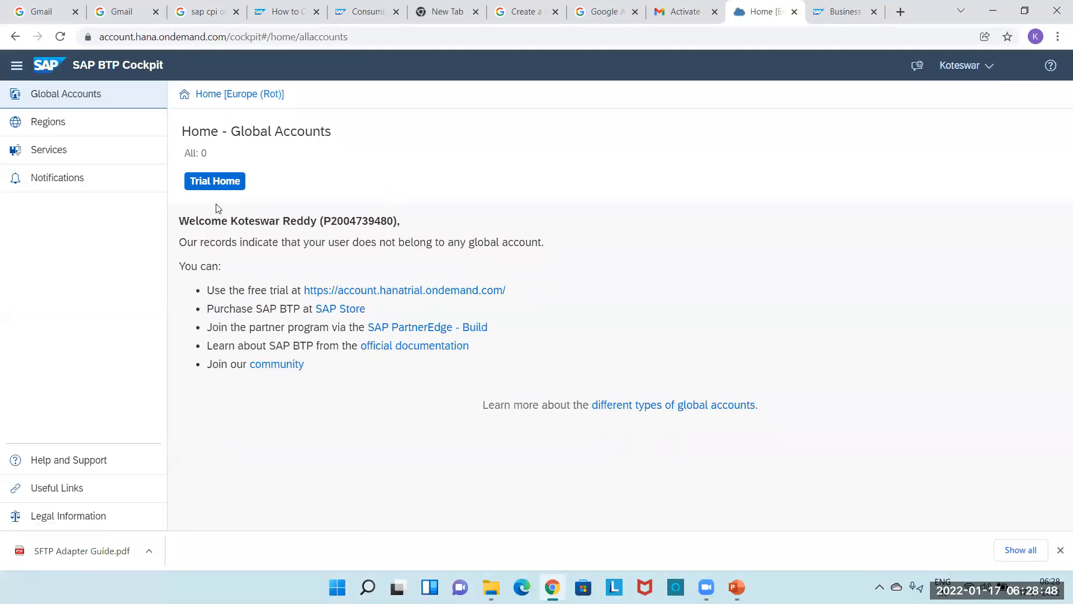
Step: View the user's account information and select the user name and user ID for copying
left_click(987, 66)
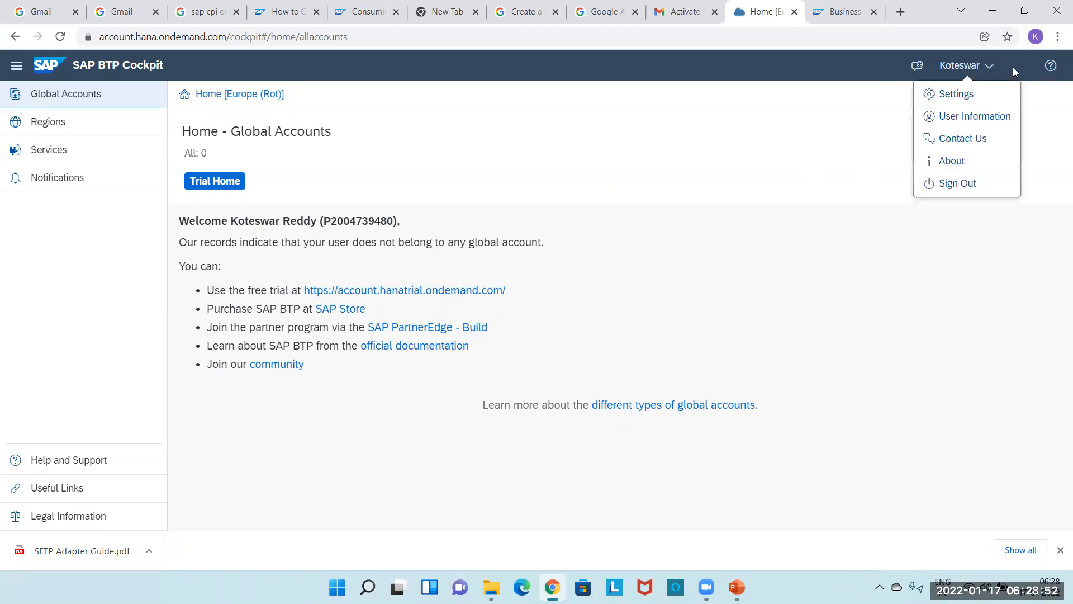
left_click(959, 117)
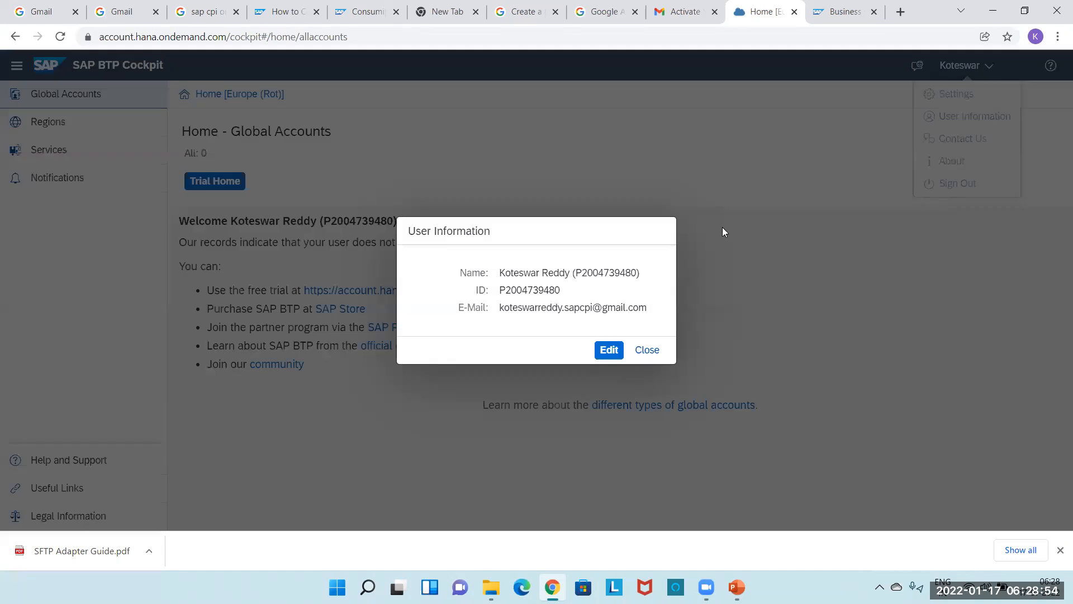
left_click_drag(505, 272, 637, 270)
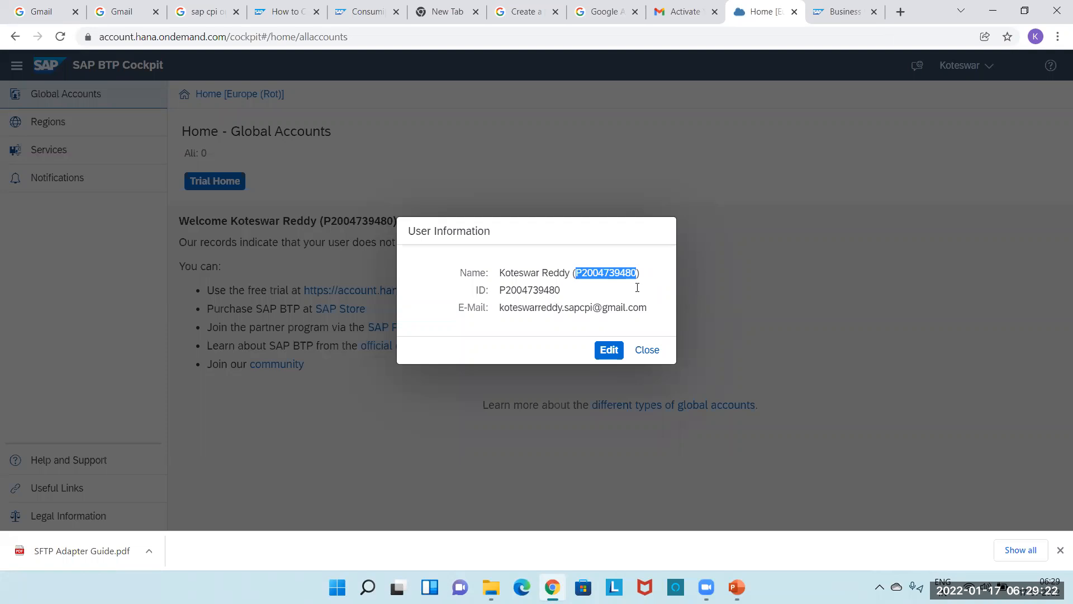
left_click(581, 273)
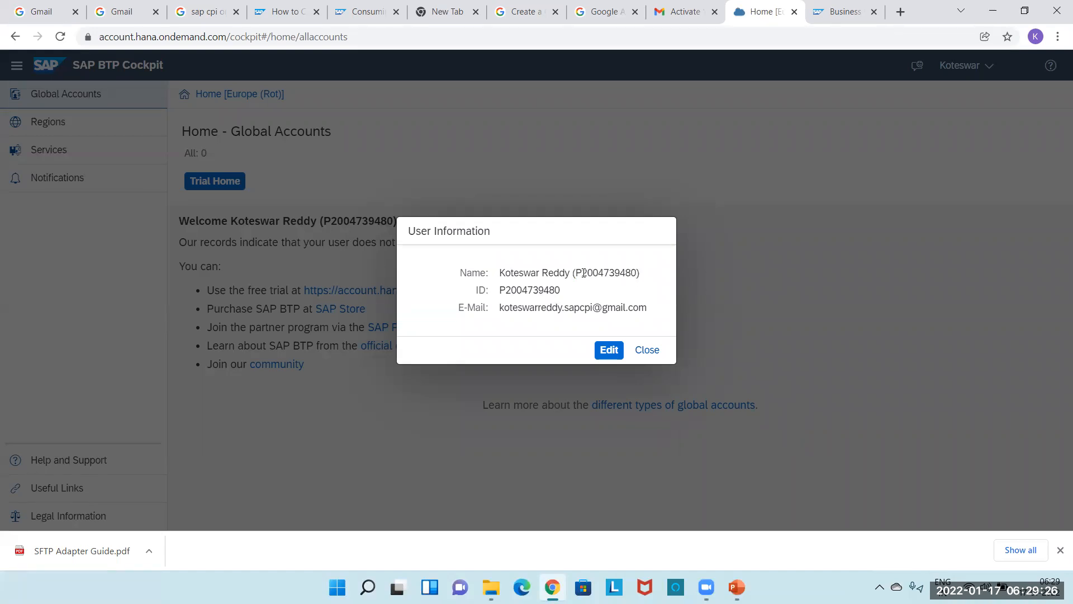
left_click_drag(585, 273, 636, 270)
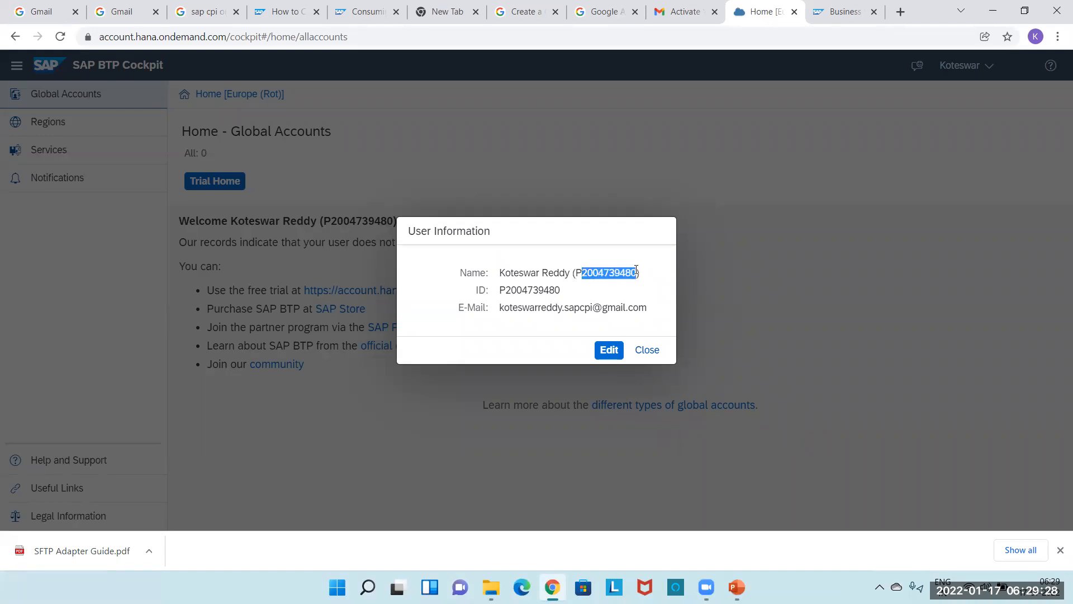
left_click_drag(500, 290, 561, 290)
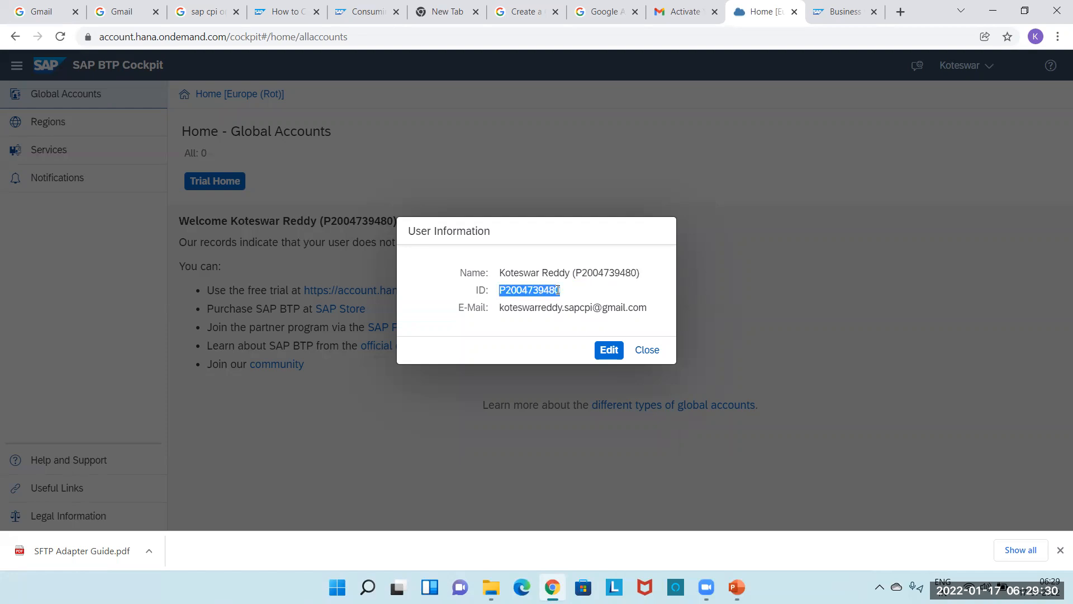
left_click_drag(500, 273, 604, 273)
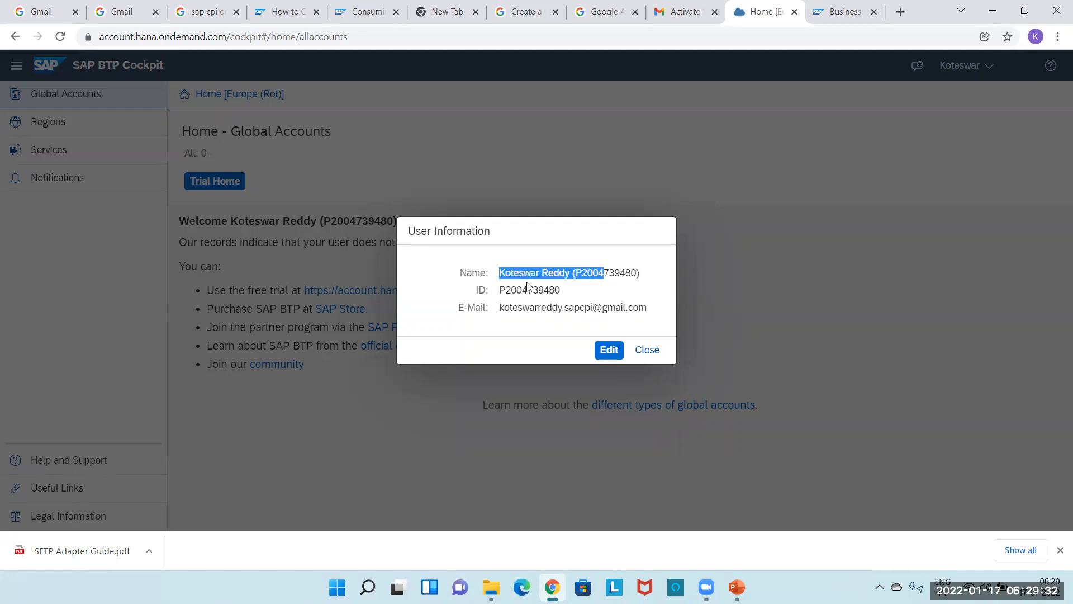
left_click_drag(506, 289, 559, 289)
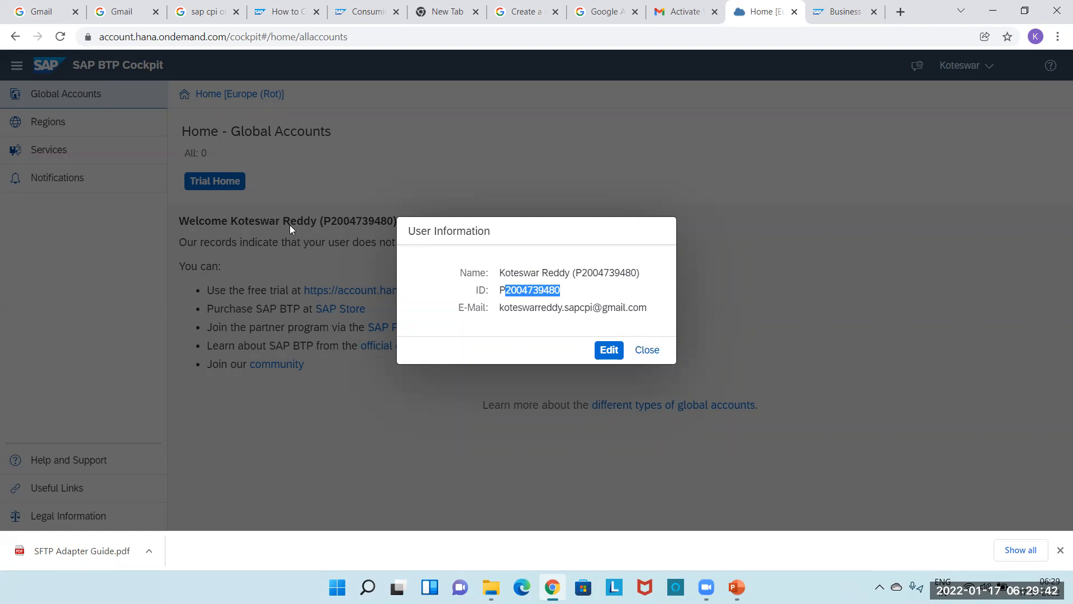
left_click(647, 350)
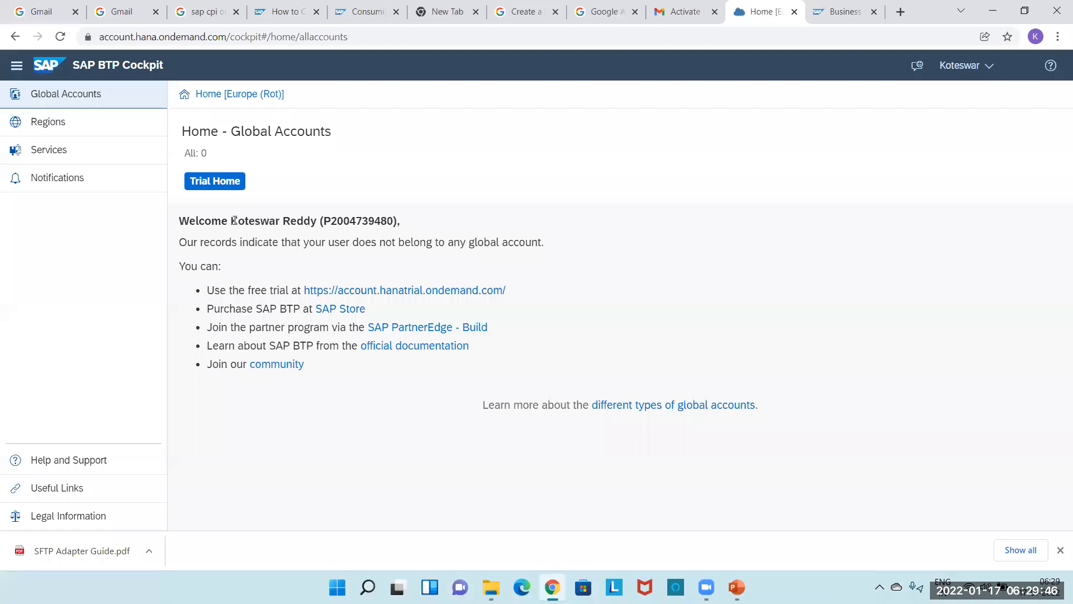
mouse_move(239, 222)
left_mouse_down()
mouse_move(352, 229)
mouse_move(398, 219)
mouse_move(224, 221)
mouse_move(233, 221)
left_mouse_up()
key("ctrl+c")
left_click(400, 220)
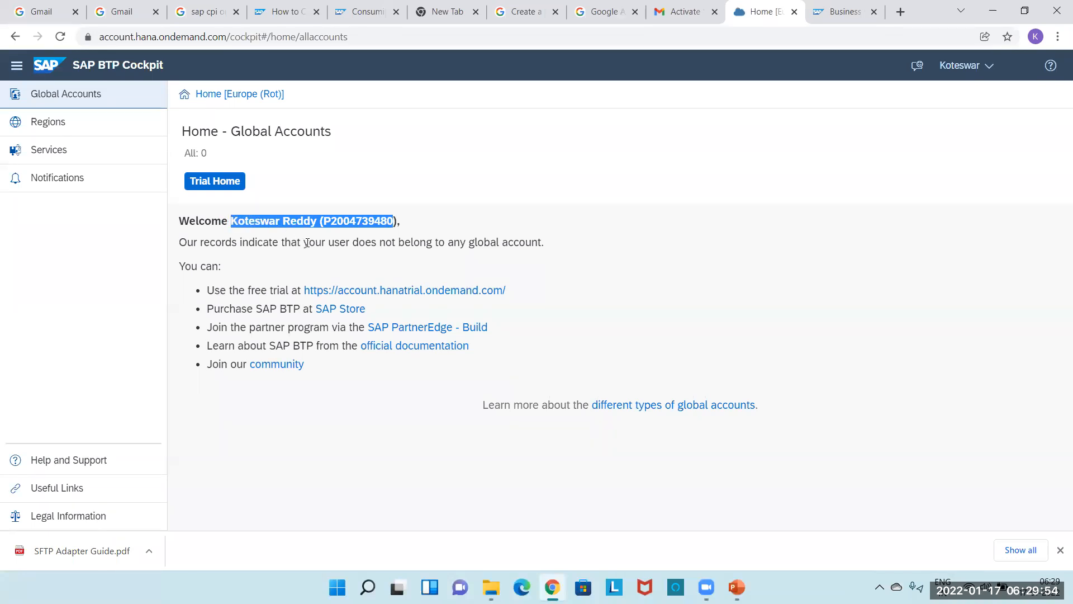
Step: Paste the copied user name and ID into a new Notepad document, then minimize Notepad
left_click(367, 587)
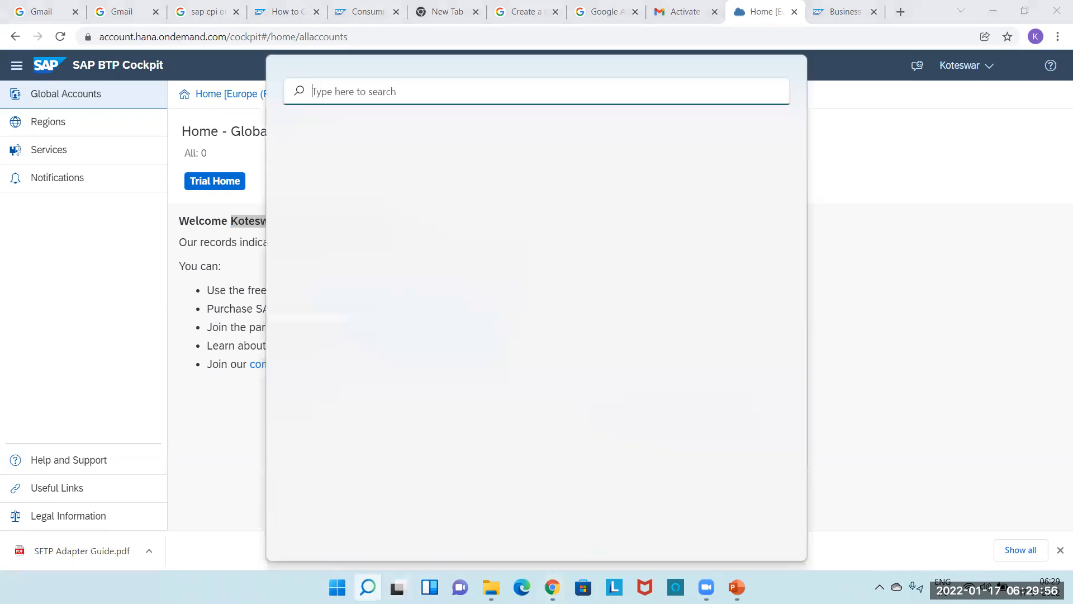
type("notepad")
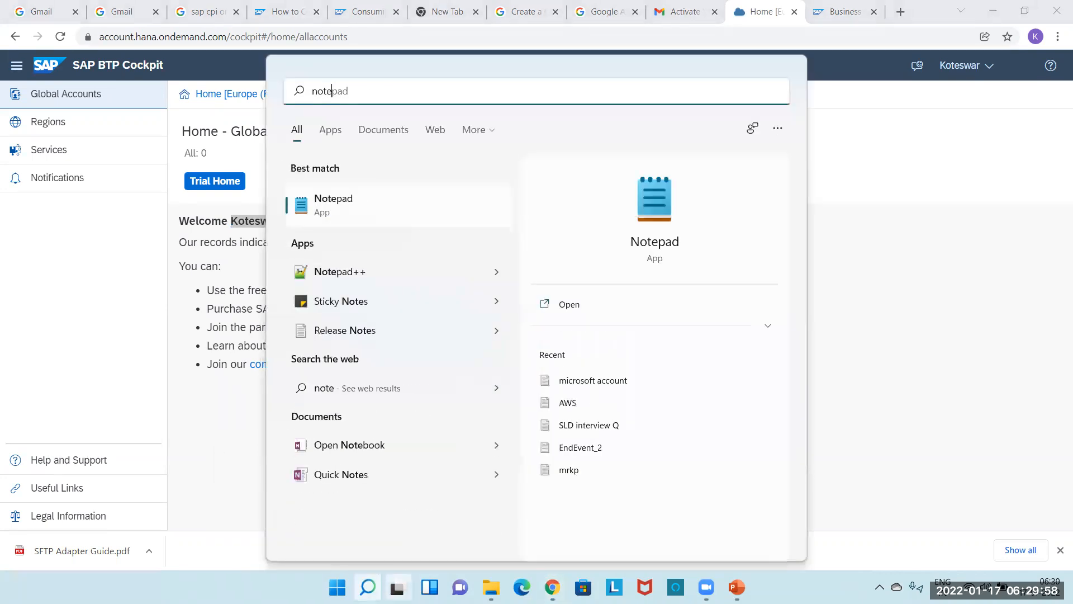
key("Return")
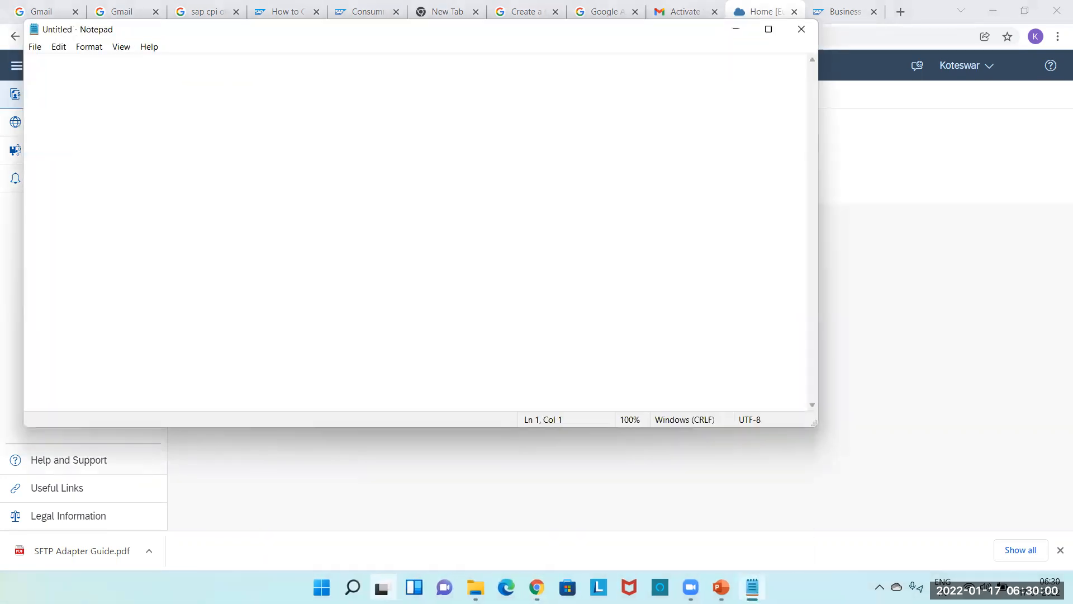
key("ctrl+v")
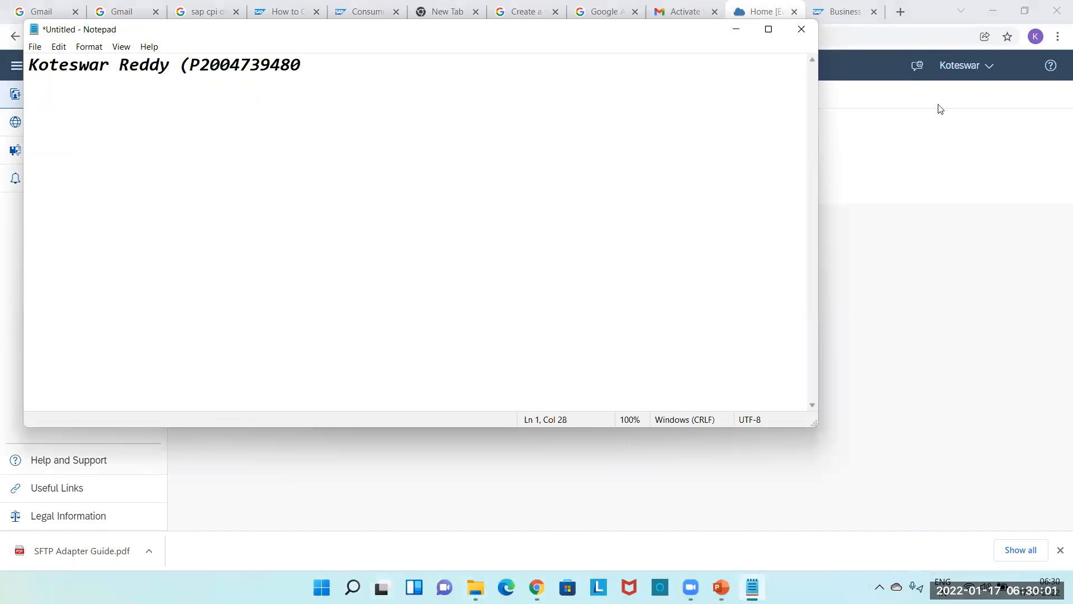
left_click(736, 29)
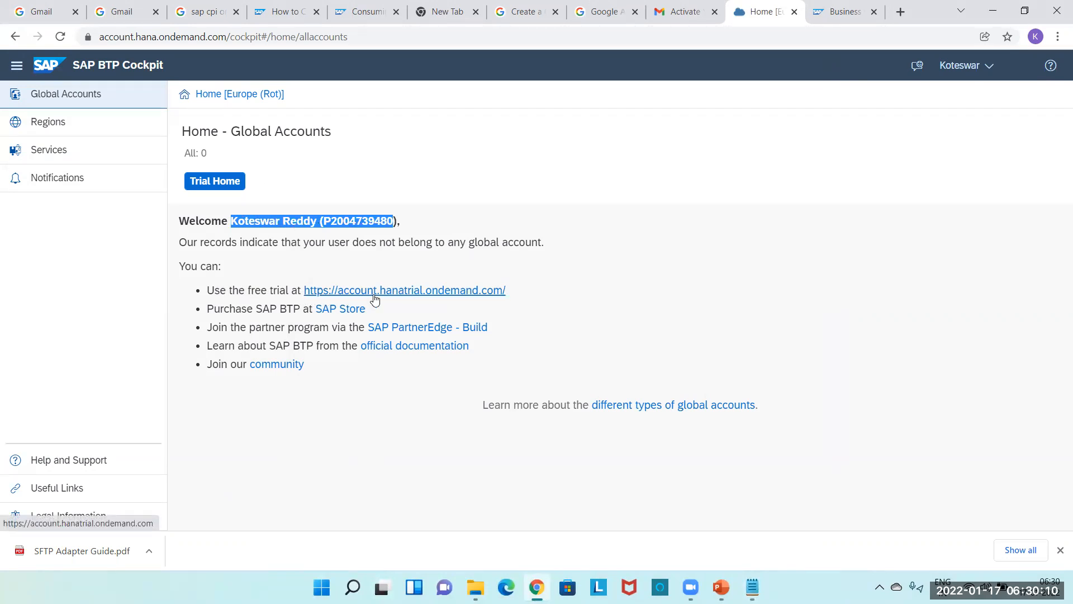
Step: Check the US East (VA) - AWS region tile and dismiss its no-global-account message
left_click(209, 98)
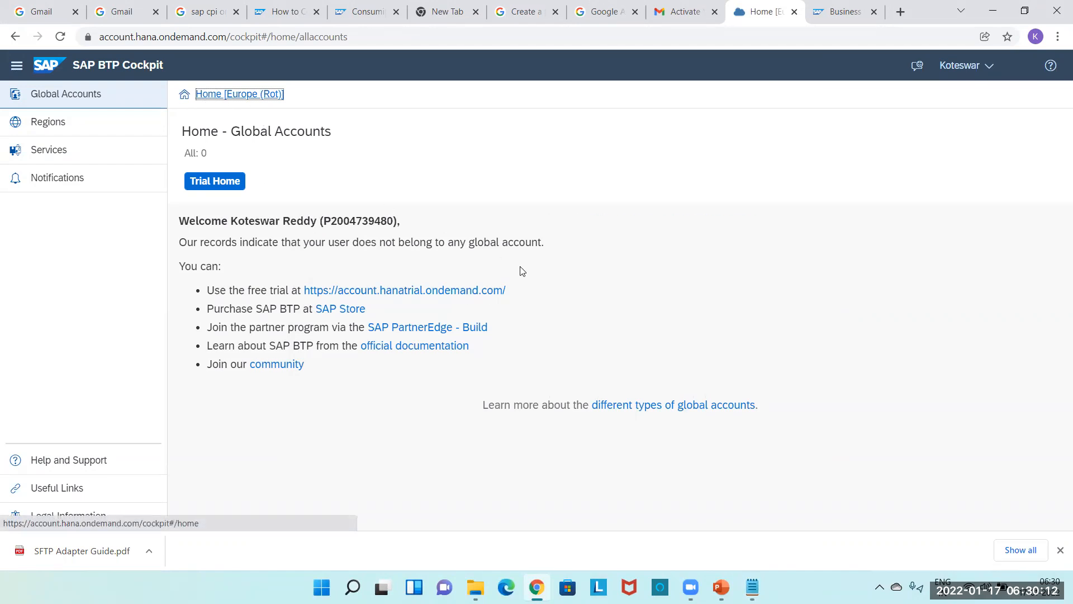
left_click(58, 126)
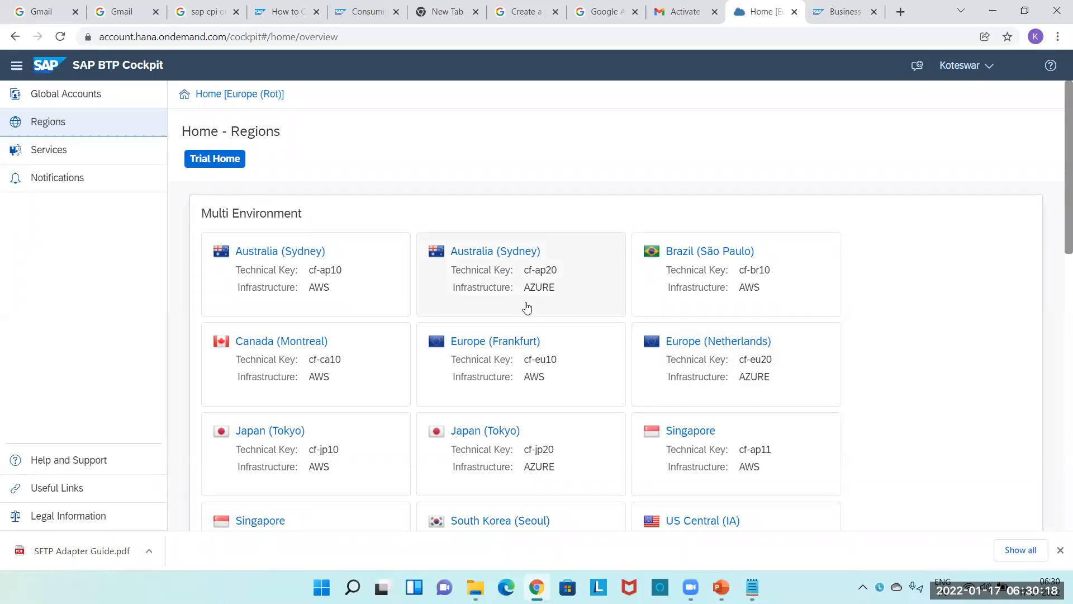
scroll(575, 314, "down", 3)
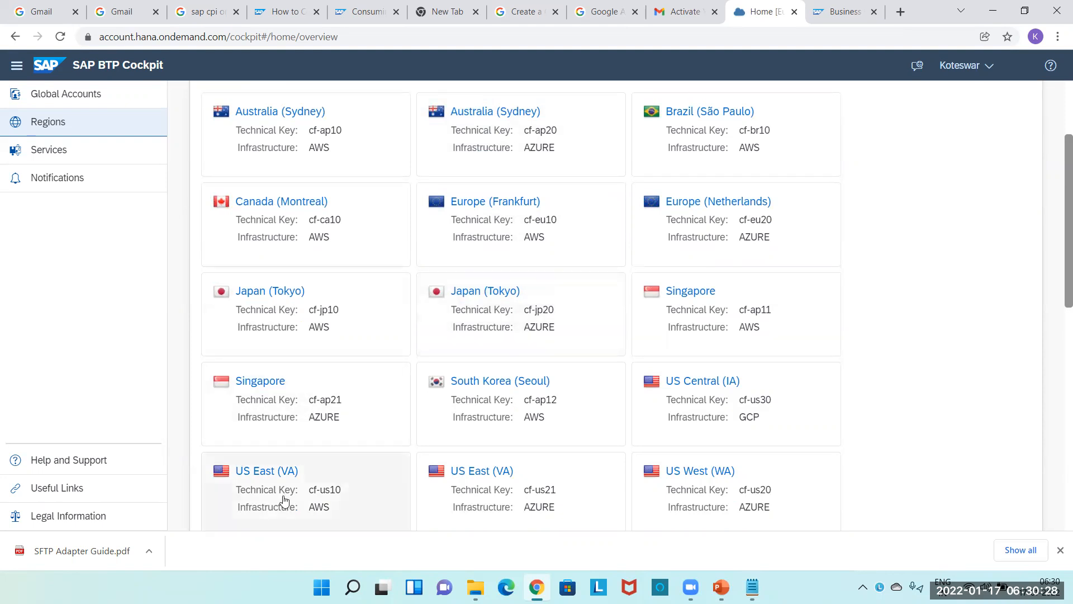
left_click(358, 476)
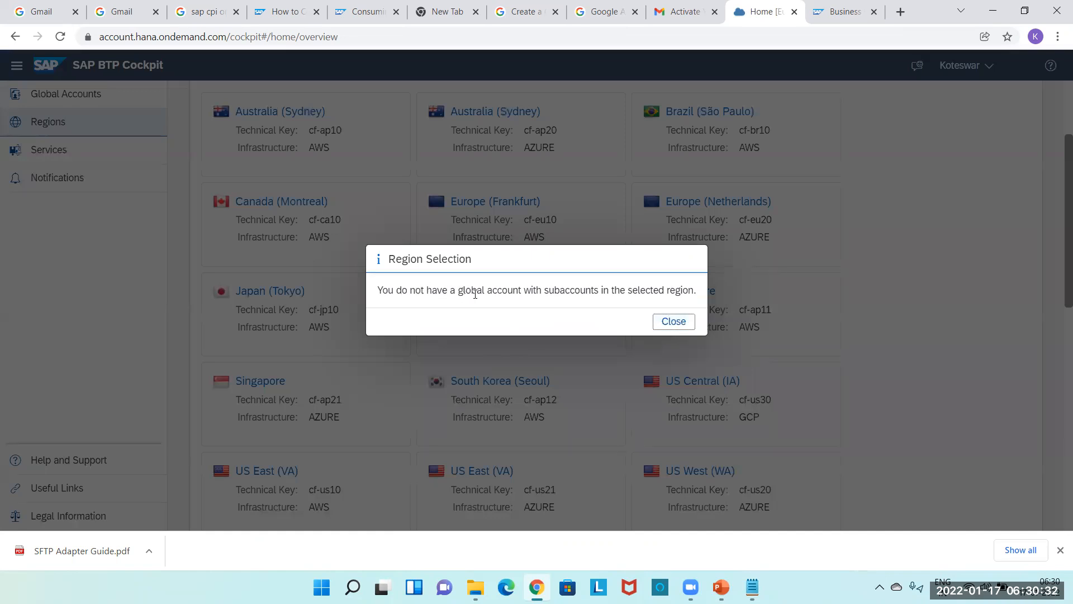
left_click(678, 326)
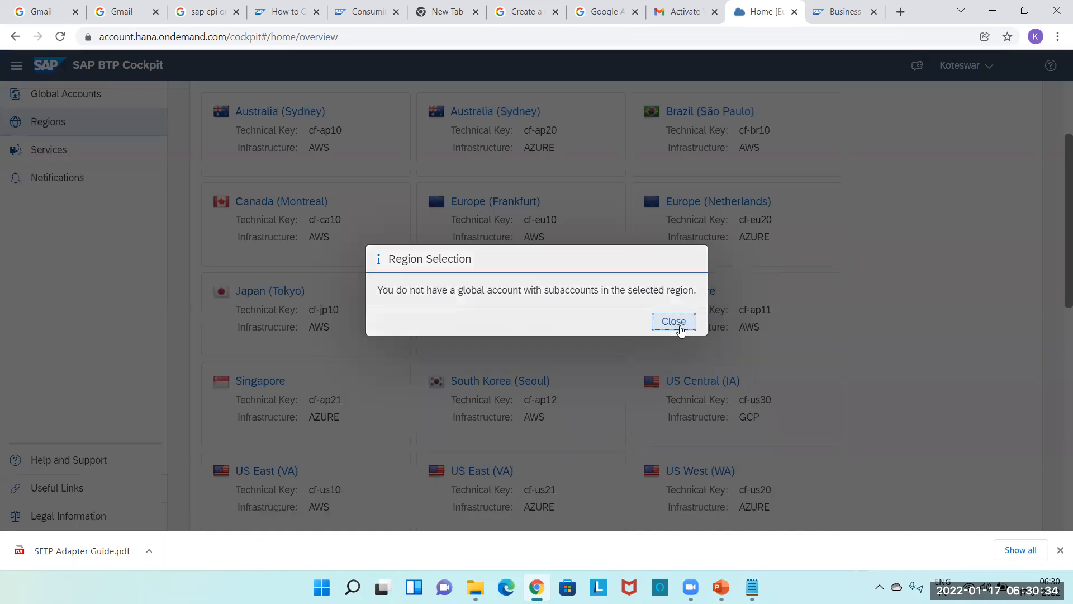
scroll(501, 343, "up", 1)
scroll(501, 345, "up", 2)
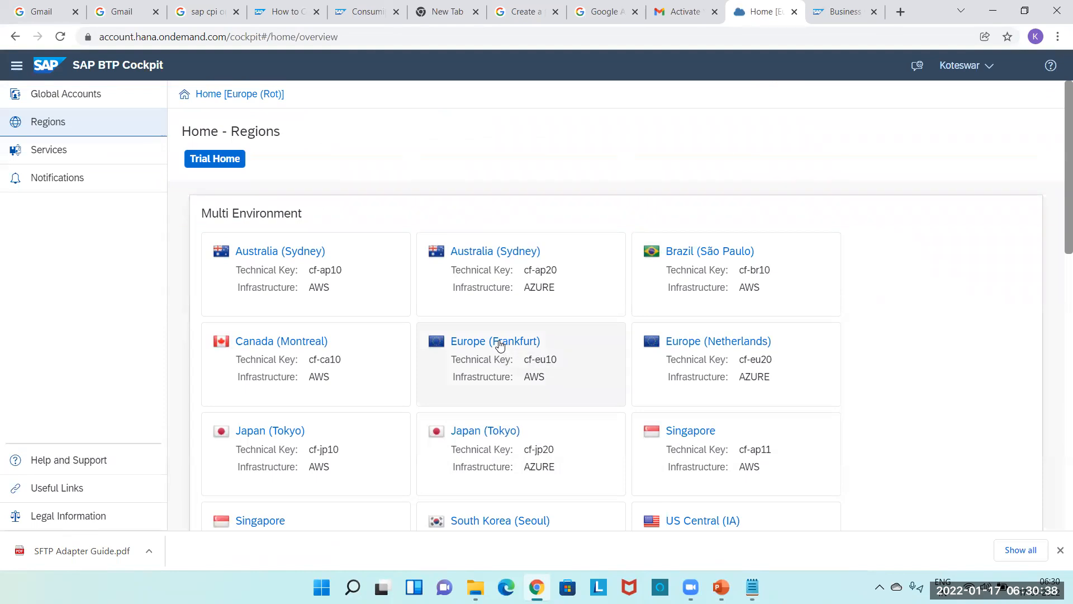
left_click(302, 36)
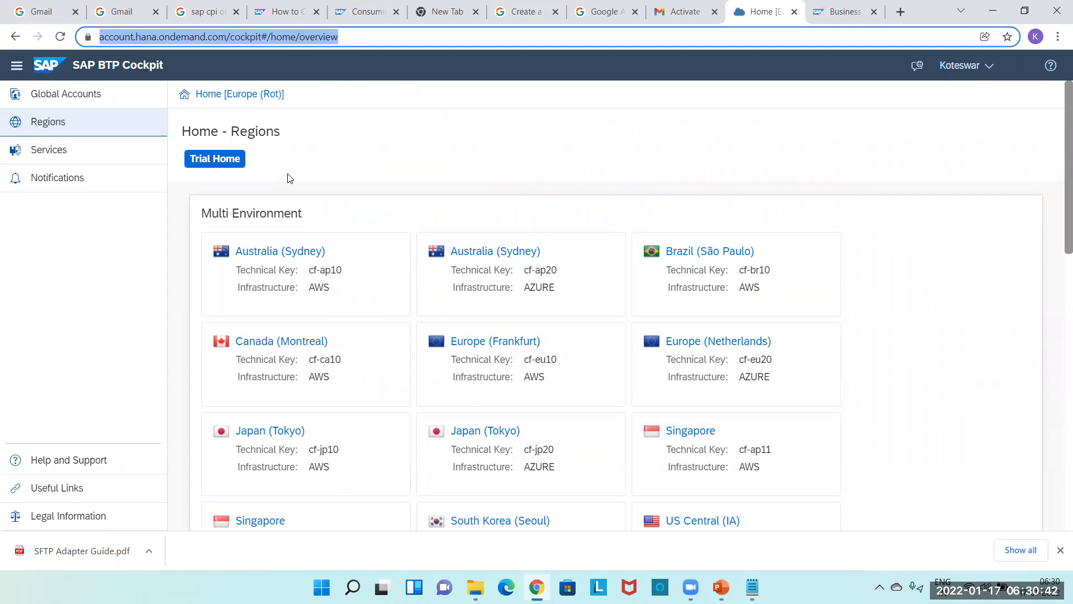
Step: Search 'SAP' again, open the SAP BTP Cockpit result, and follow the free trial link
type("SAP")
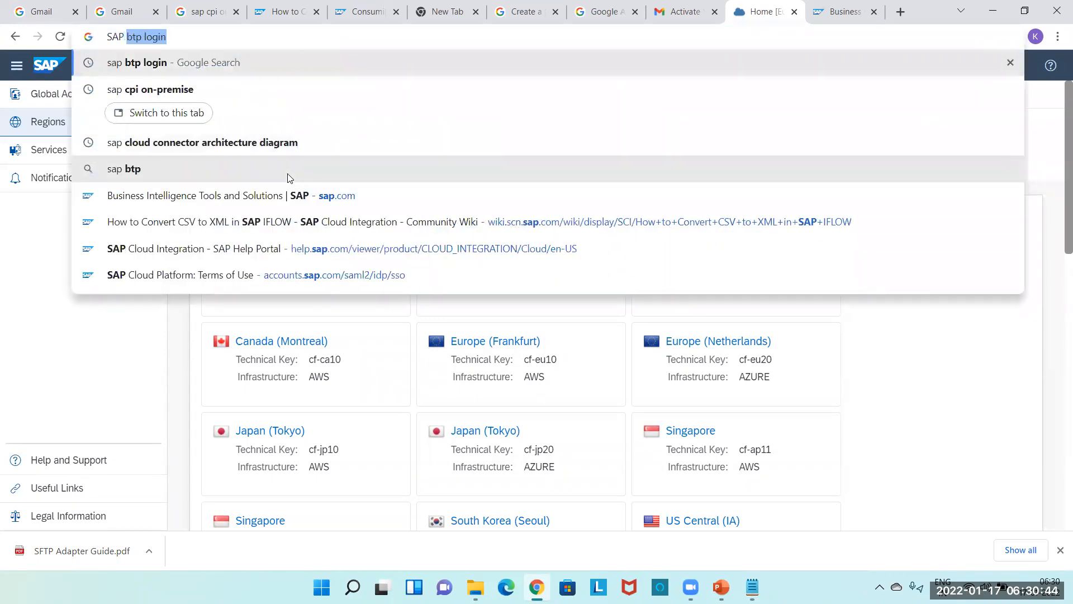
key("Return")
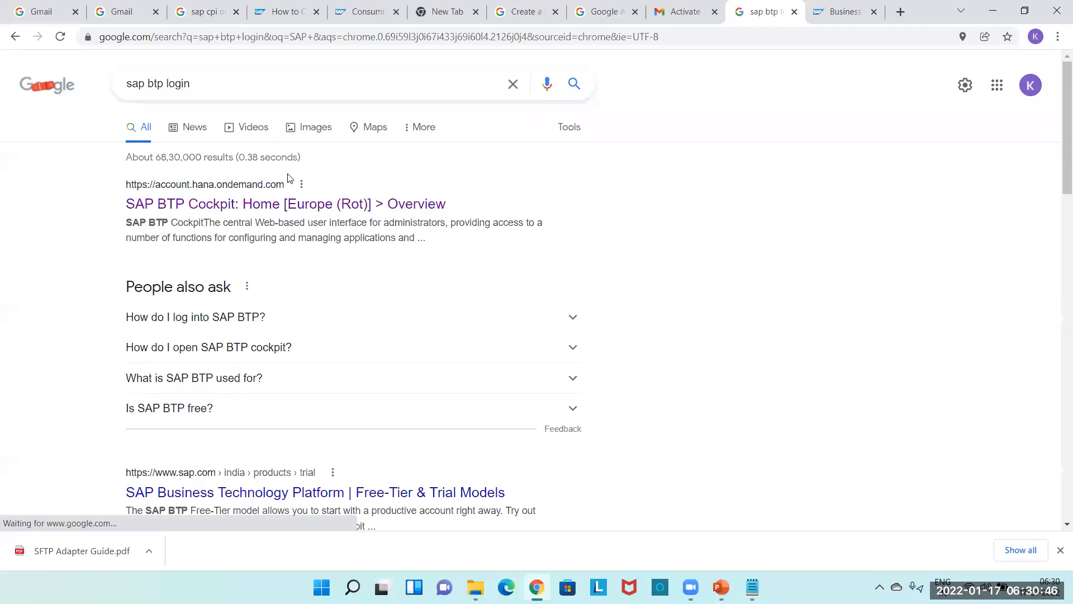
scroll(300, 293, "down", 1)
scroll(301, 292, "down", 2)
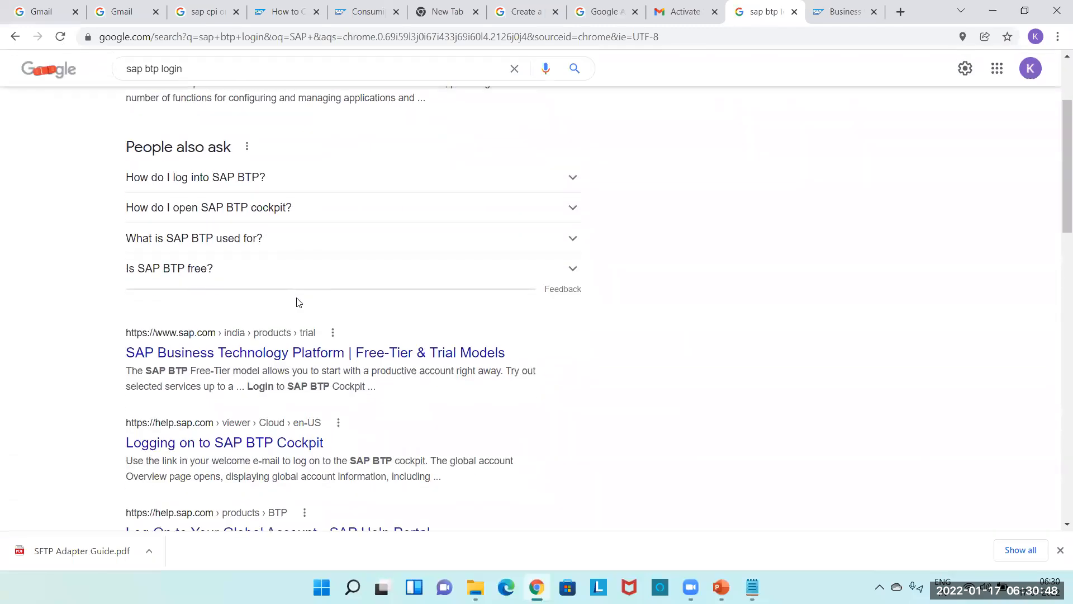
scroll(297, 303, "up", 3)
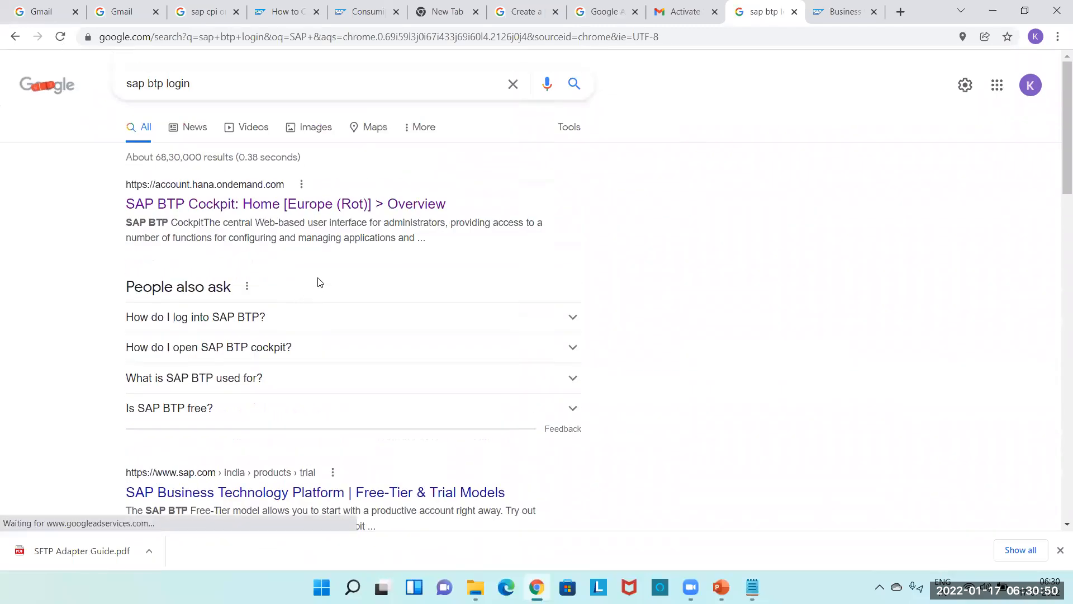
left_click(300, 207)
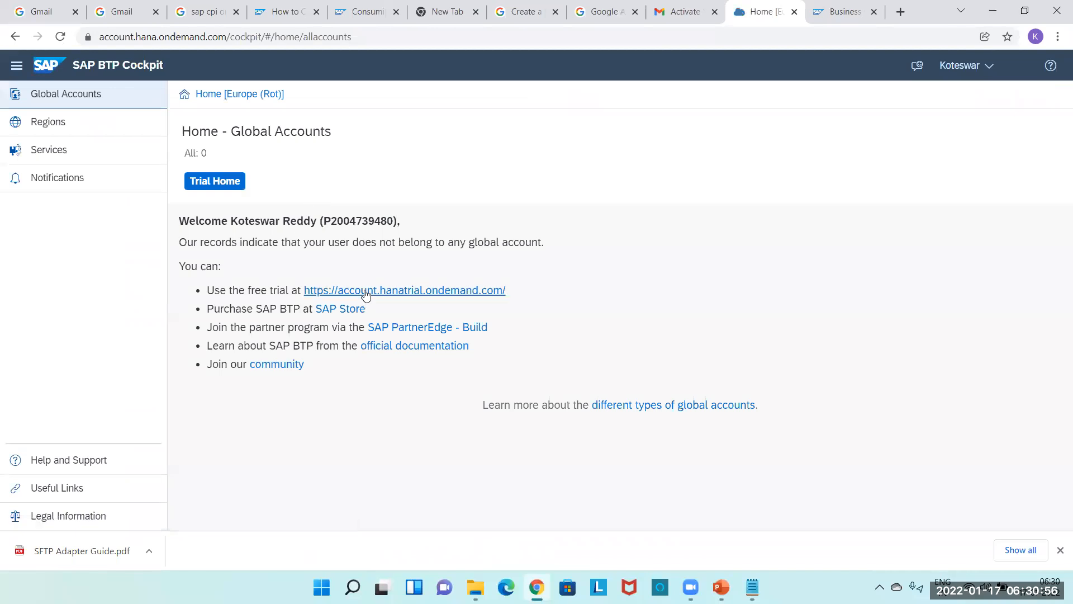
left_click(377, 290)
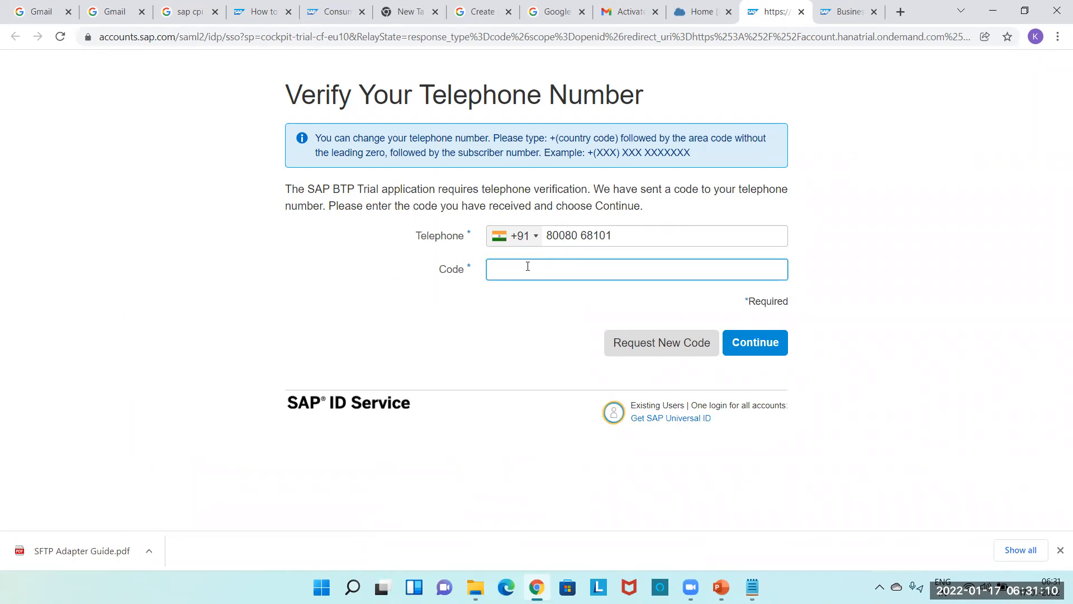
Step: Enter the SMS verification code, then agree to and accept the SAP BTP Trial terms
left_click(748, 348)
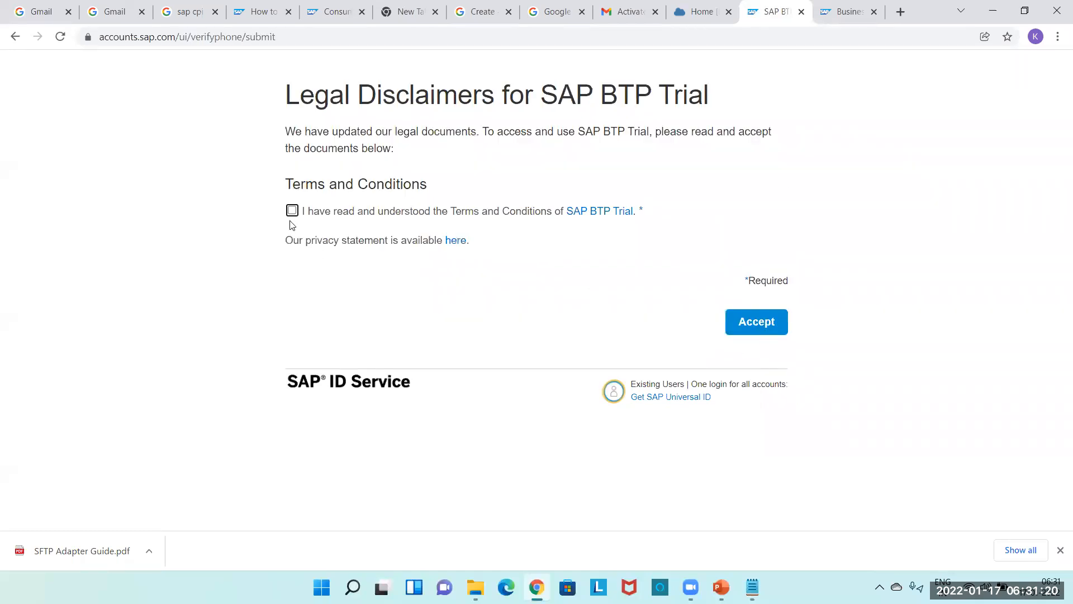
left_click(291, 213)
left_click(765, 328)
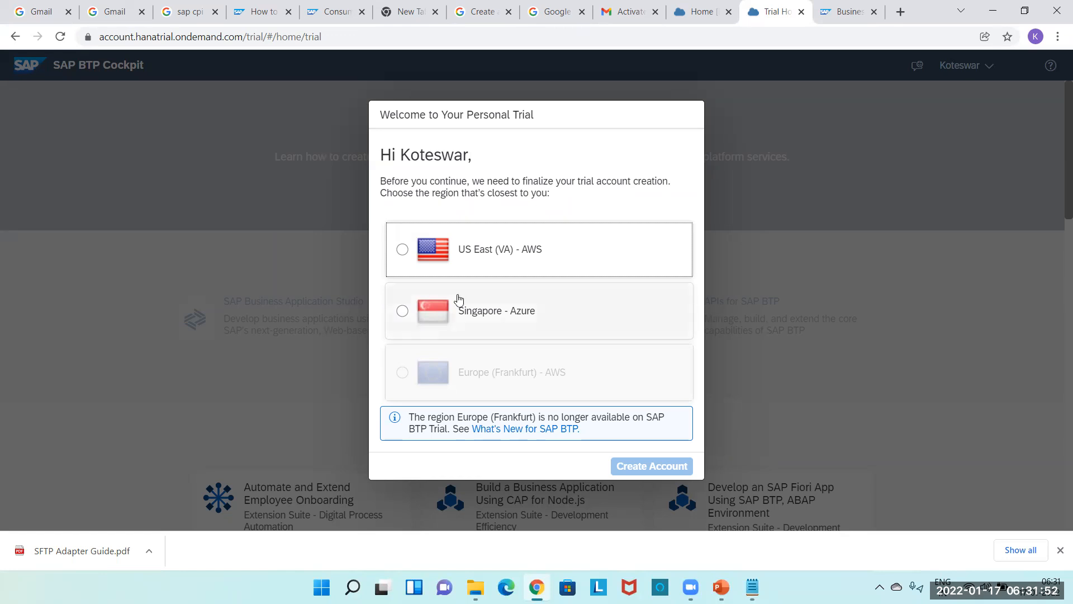
Step: Select US East (VA) - AWS in the Welcome to Your Personal Trial dialog
left_click(407, 251)
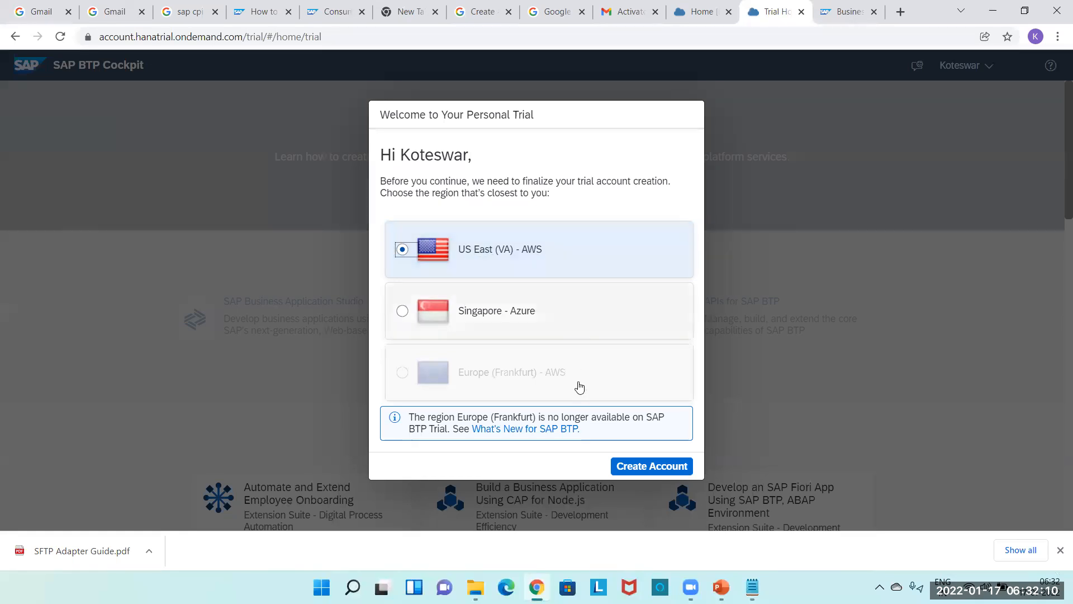
Step: Create the trial account and review its region, global account ID and subaccount values
left_click(630, 468)
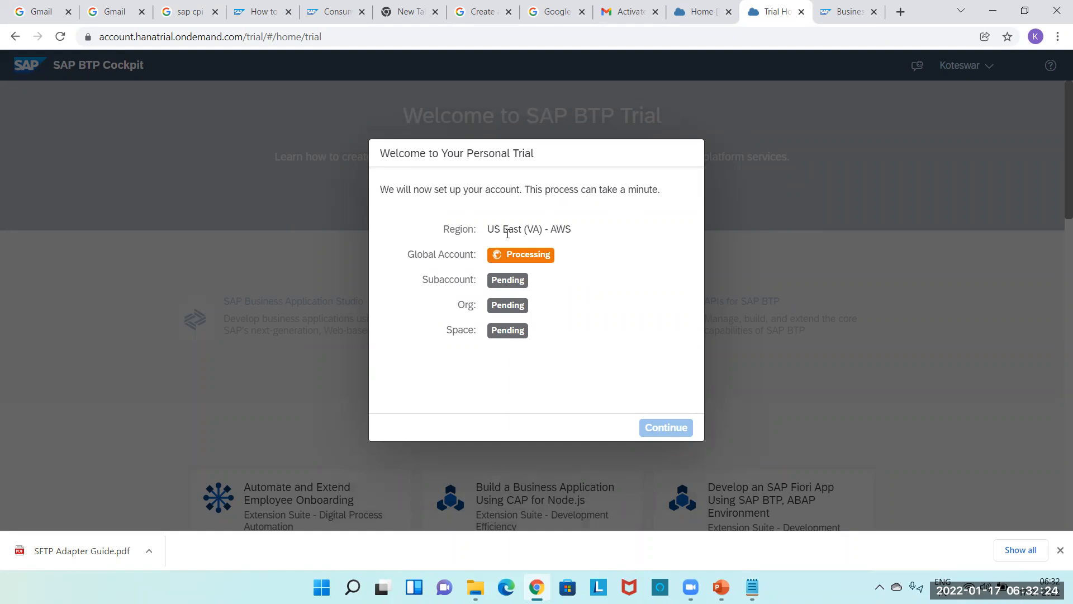
left_click_drag(488, 229, 571, 229)
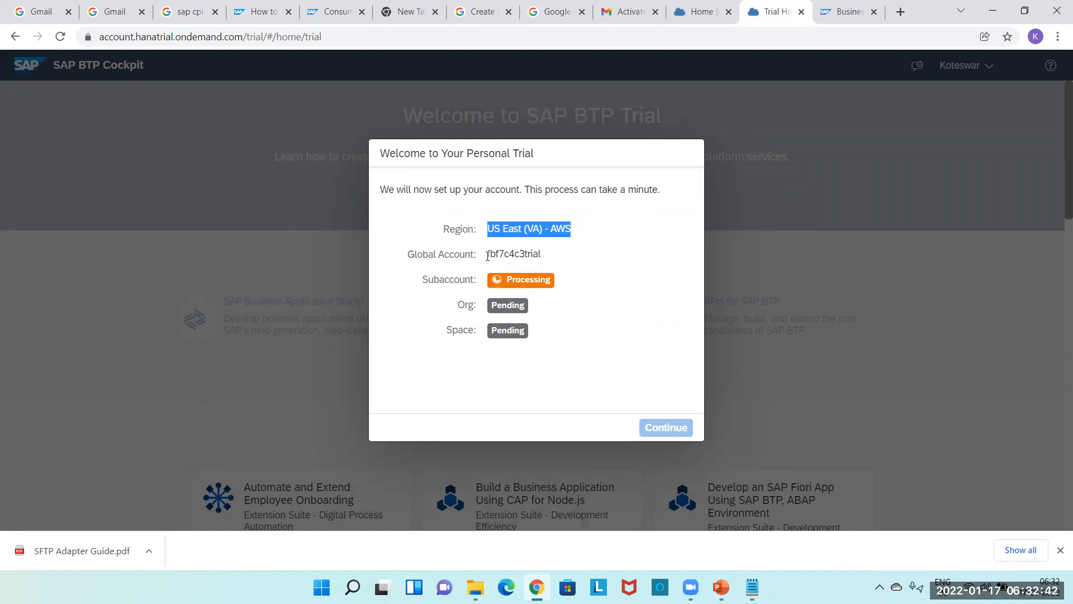
left_click(488, 254)
left_click_drag(488, 254, 542, 262)
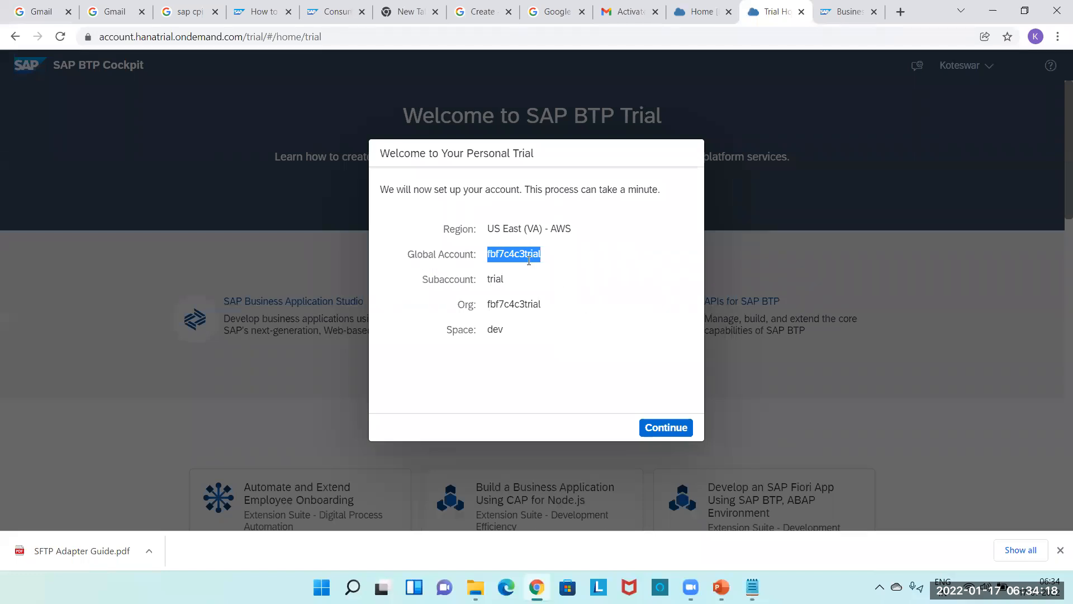
left_click(502, 264)
left_click_drag(494, 279, 546, 311)
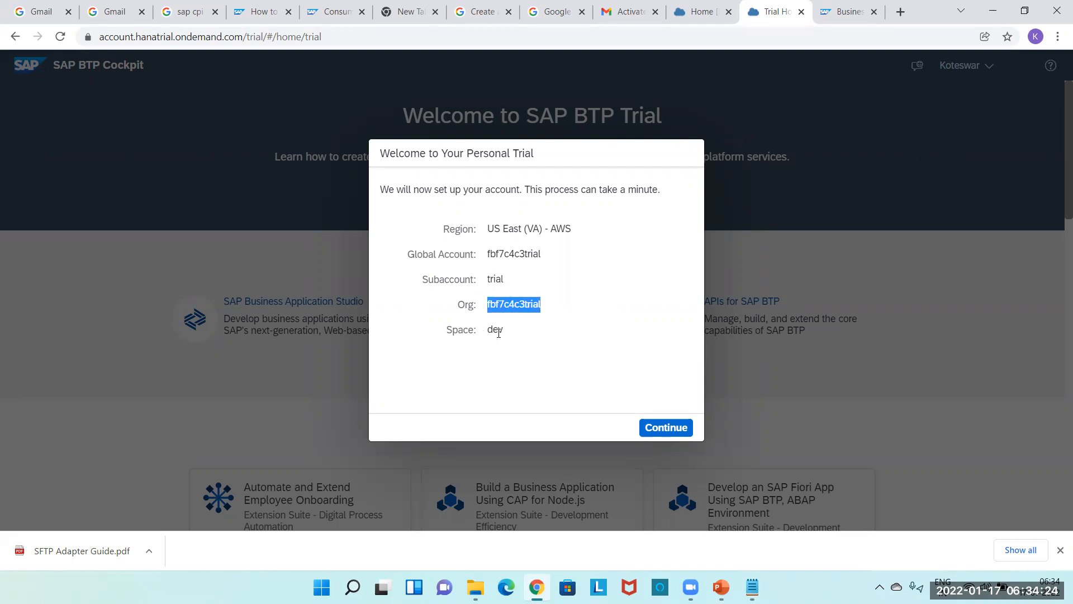
Step: Continue past the setup summary and open the new trial account, selecting its global account name
left_click(663, 430)
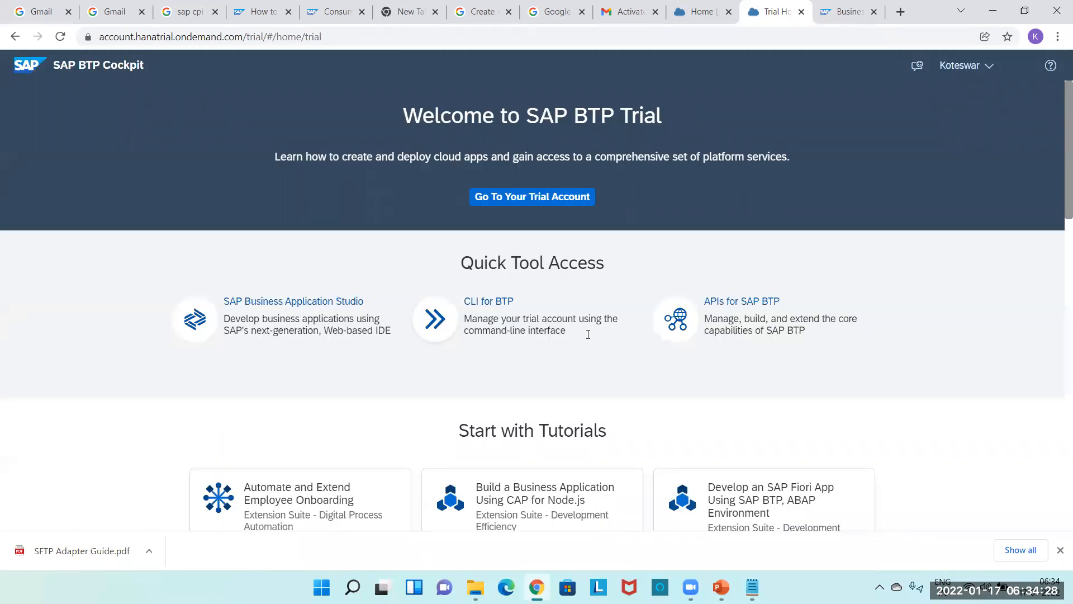
left_click(525, 200)
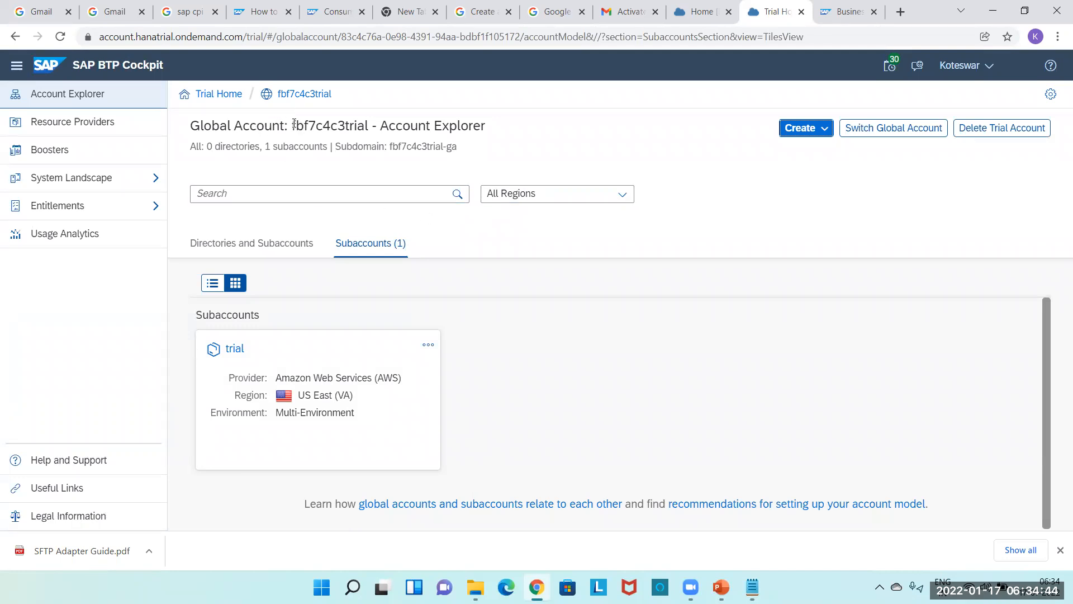
left_click_drag(293, 123, 378, 124)
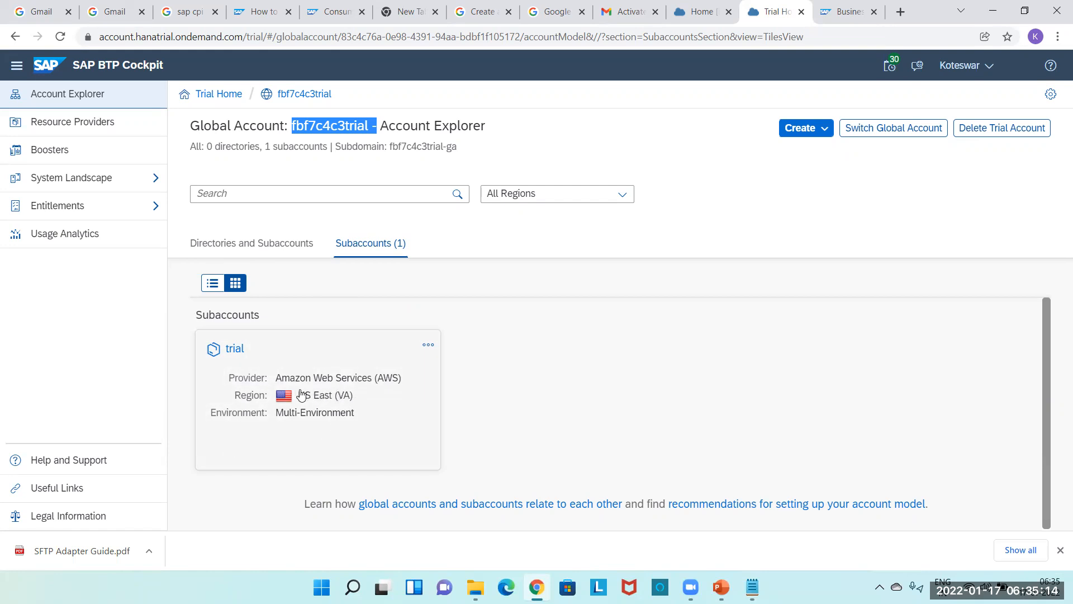
left_click(252, 395)
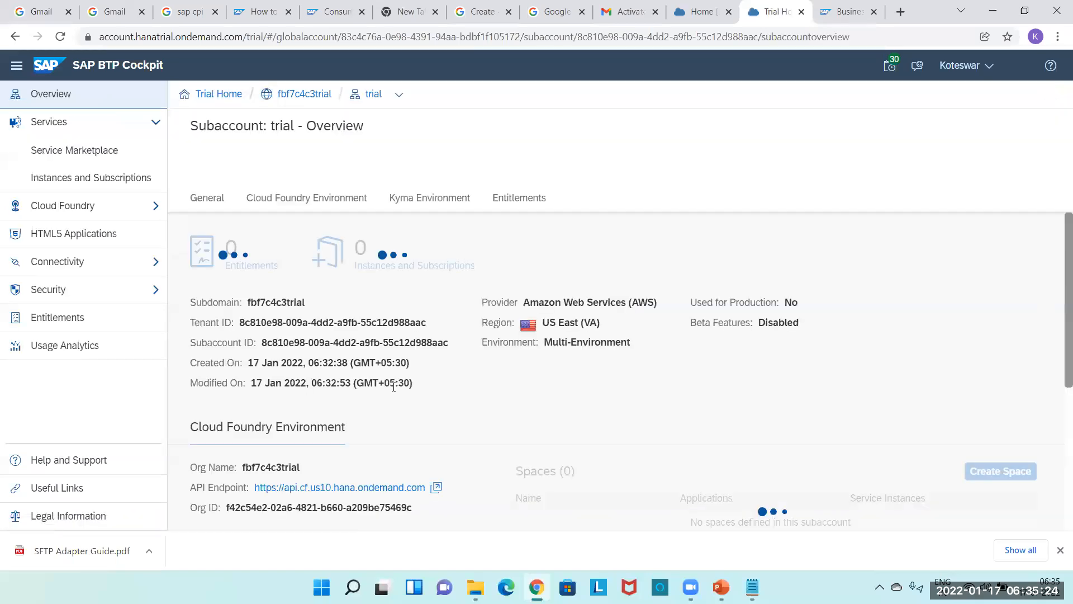
scroll(418, 390, "down", 3)
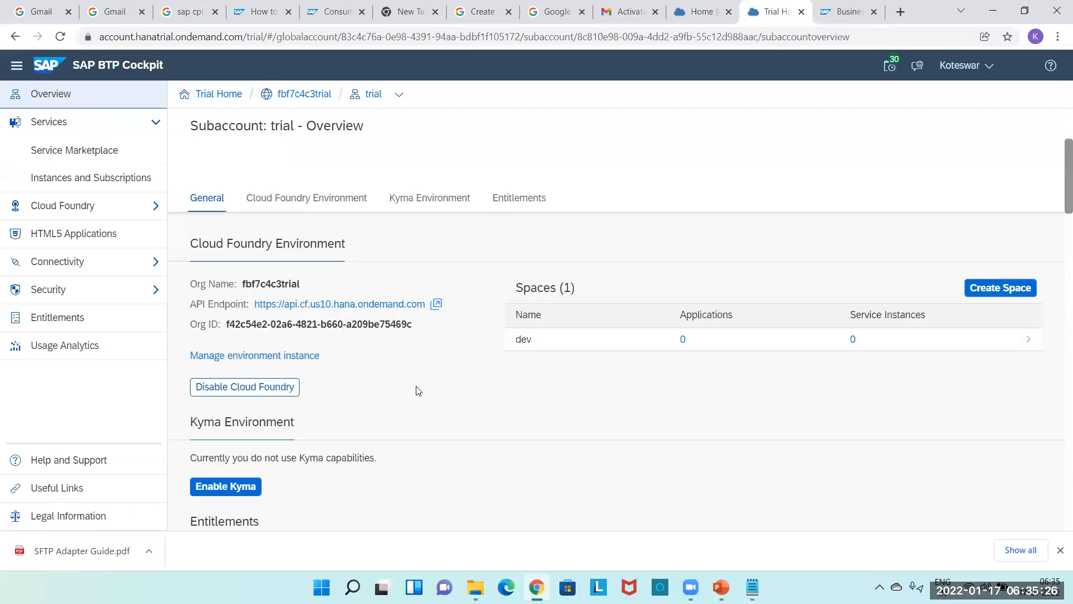
scroll(415, 389, "up", 2)
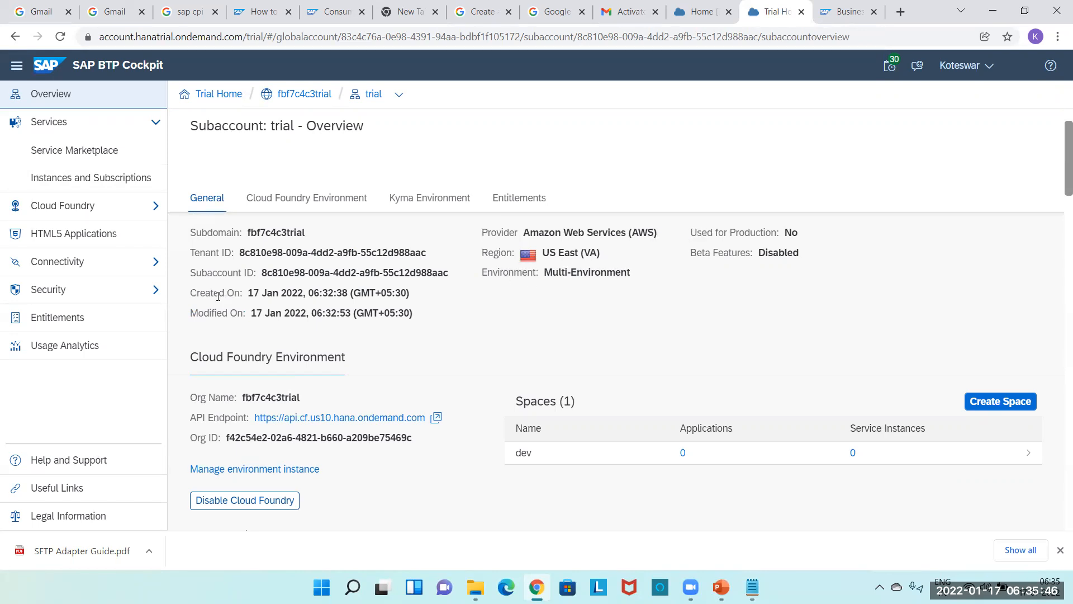
left_click_drag(240, 255, 428, 253)
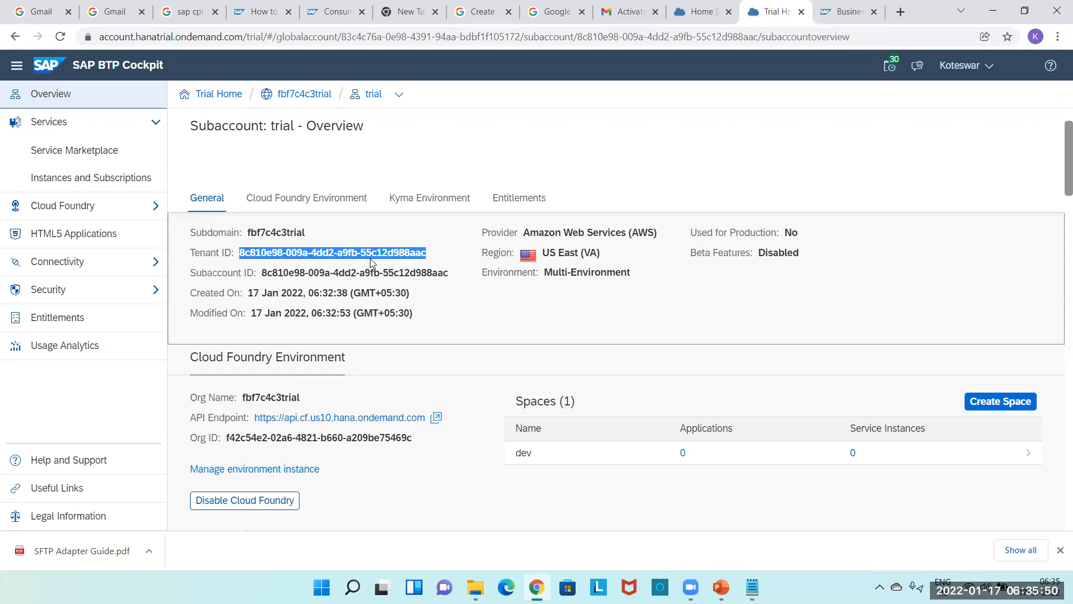
left_click_drag(267, 273, 320, 297)
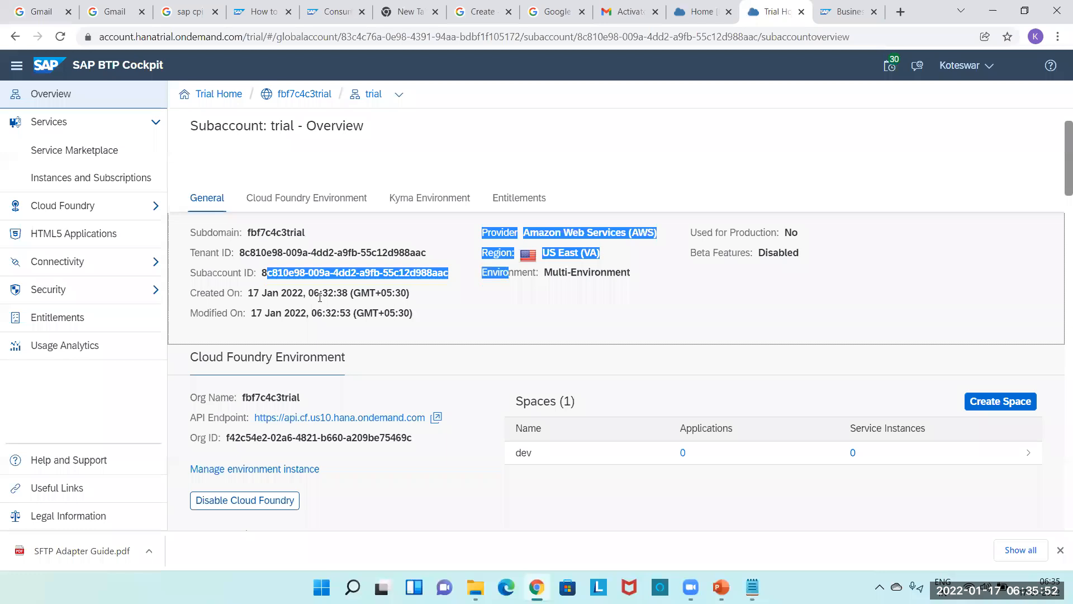
left_click_drag(206, 273, 428, 335)
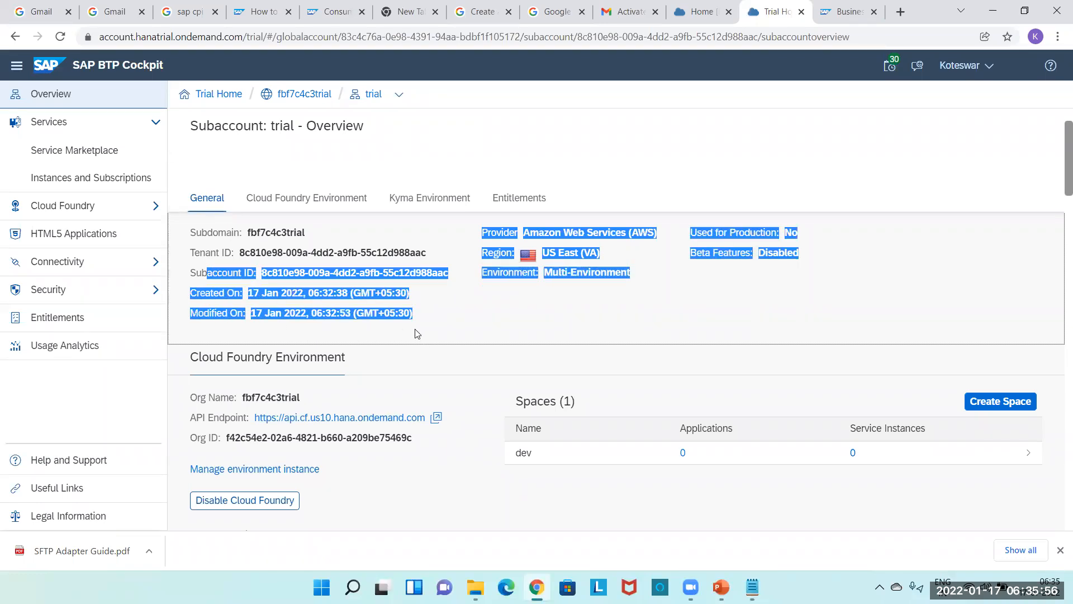
Step: From the trial subaccount's Instances and Subscriptions page, begin creating a new instance or subscription
left_click(108, 185)
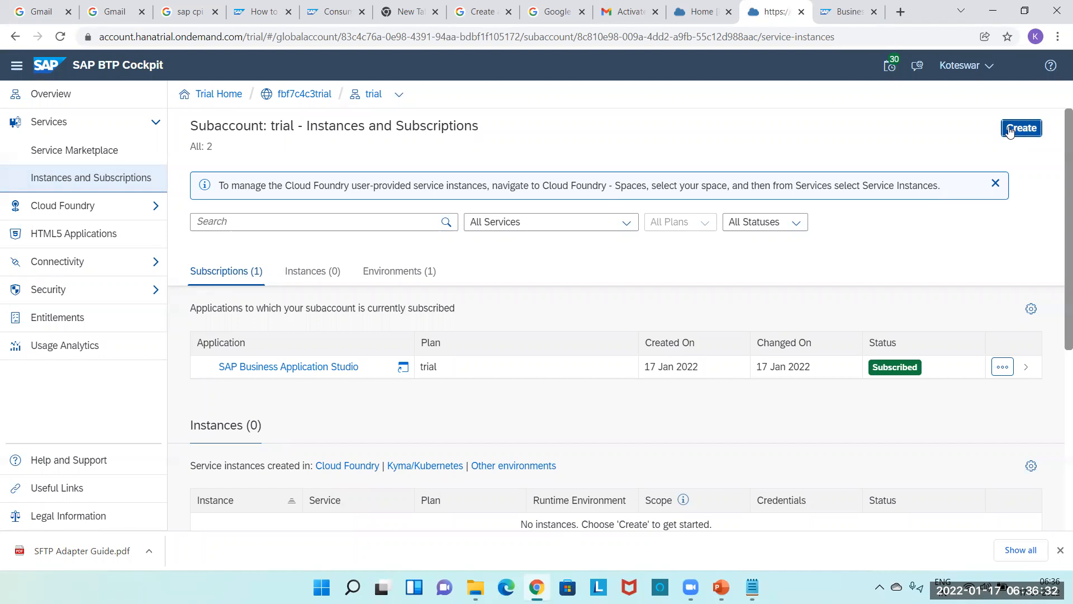
left_click(1010, 131)
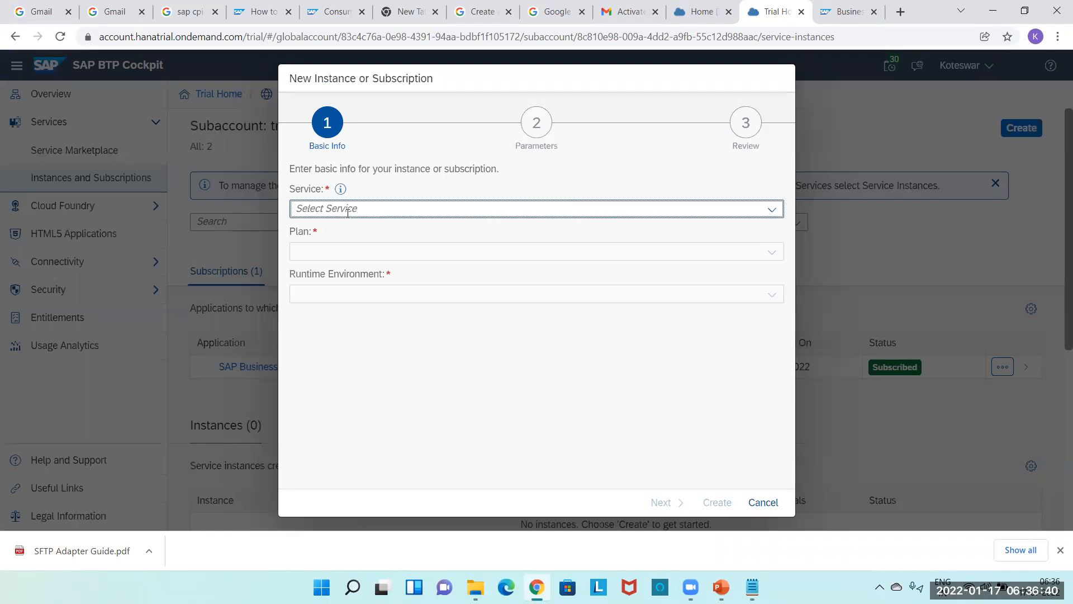
Step: Filter the service list by 'Integ' and select Integration Suite, leaving the plan as trial
left_click(772, 210)
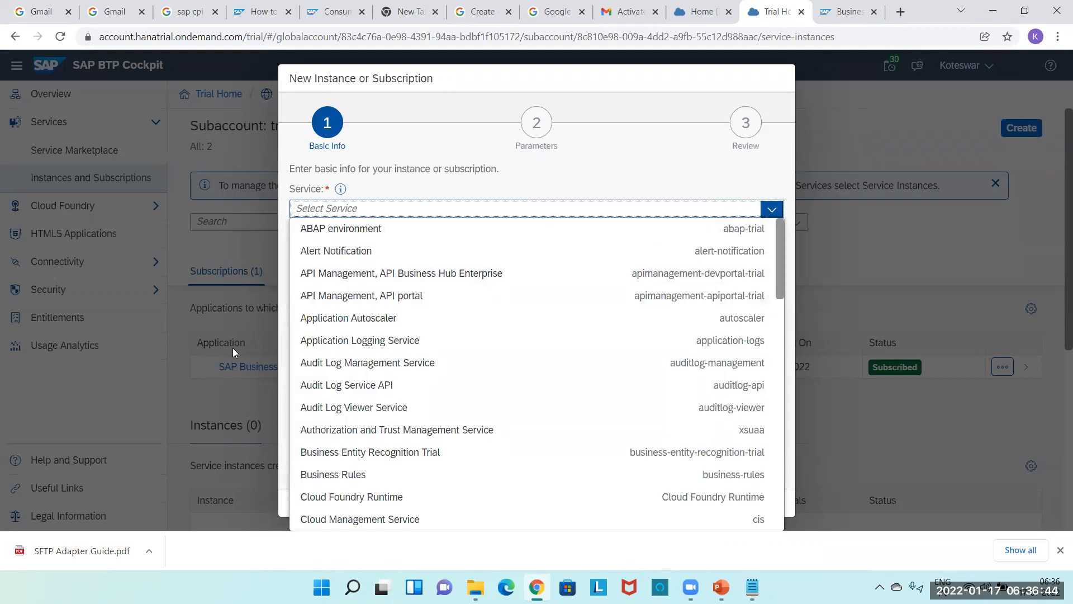
scroll(425, 277, "down", 5)
scroll(426, 277, "down", 10)
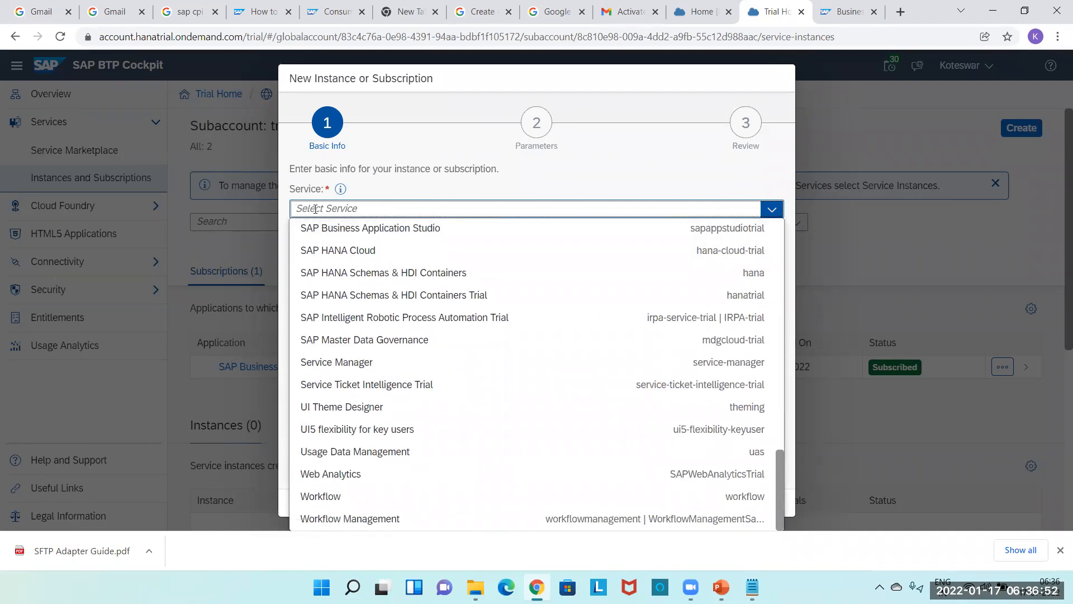
type("SAP")
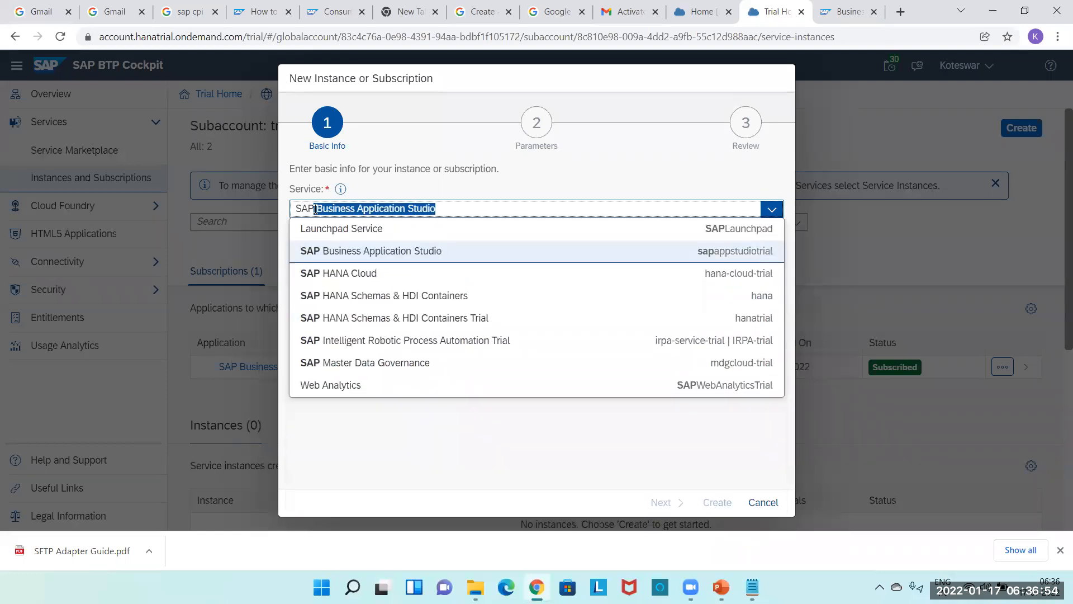
type("I")
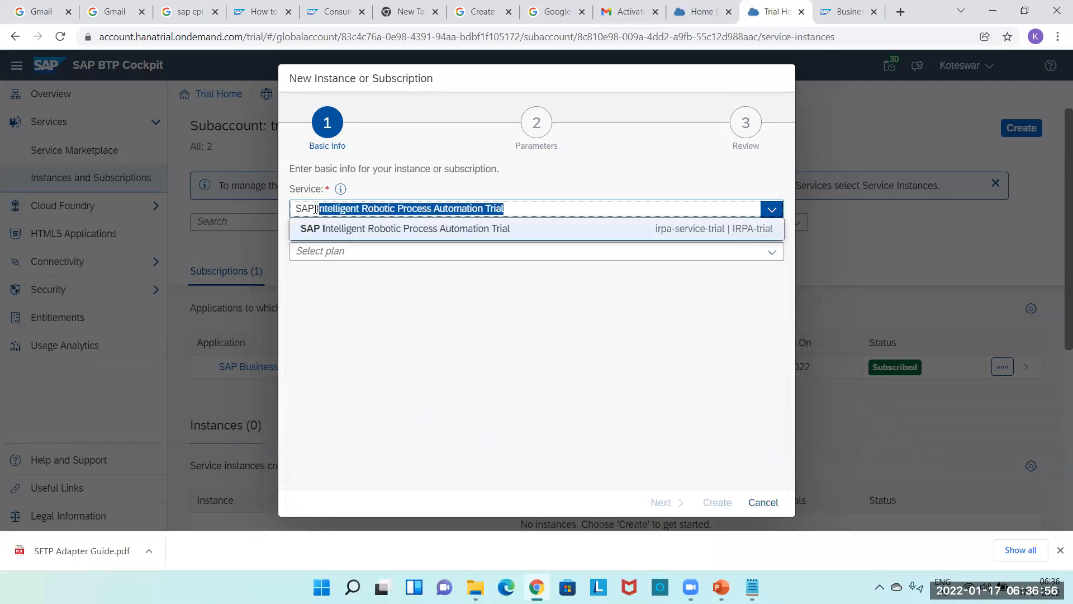
type("i")
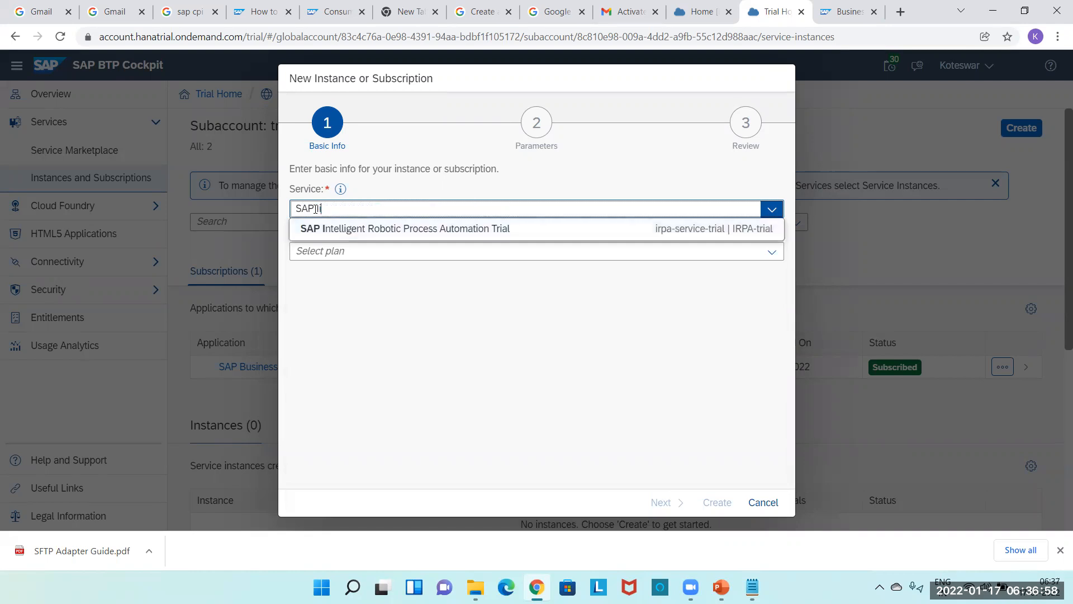
key("BackSpace")
type("nte")
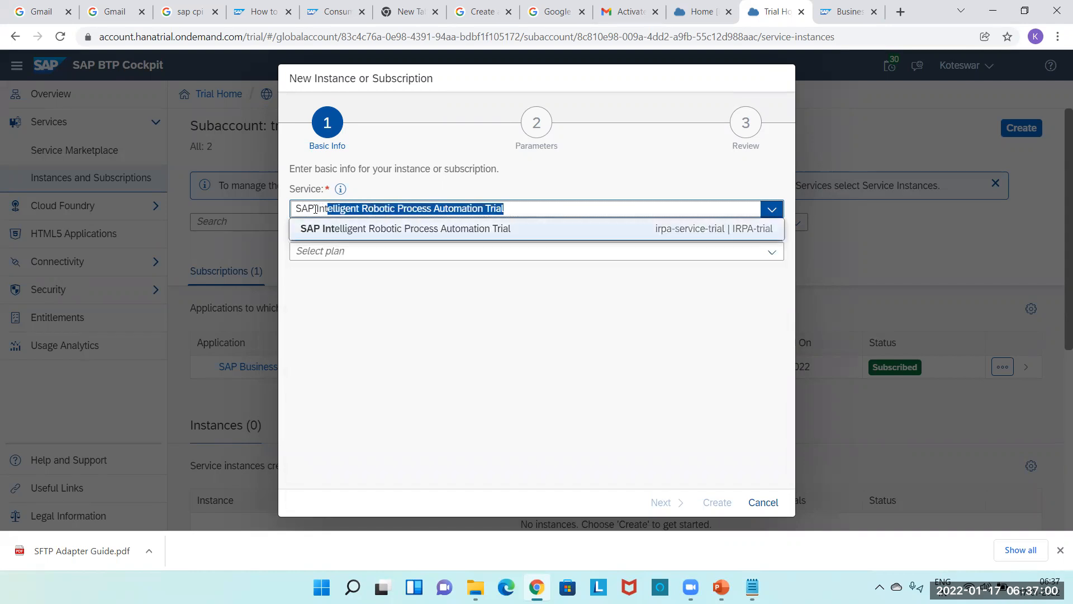
key("BackSpace")
key("BackSpace")
key("BackSpace")
key("BackSpace")
key("BackSpace")
key("BackSpace")
key("BackSpace")
key("BackSpace")
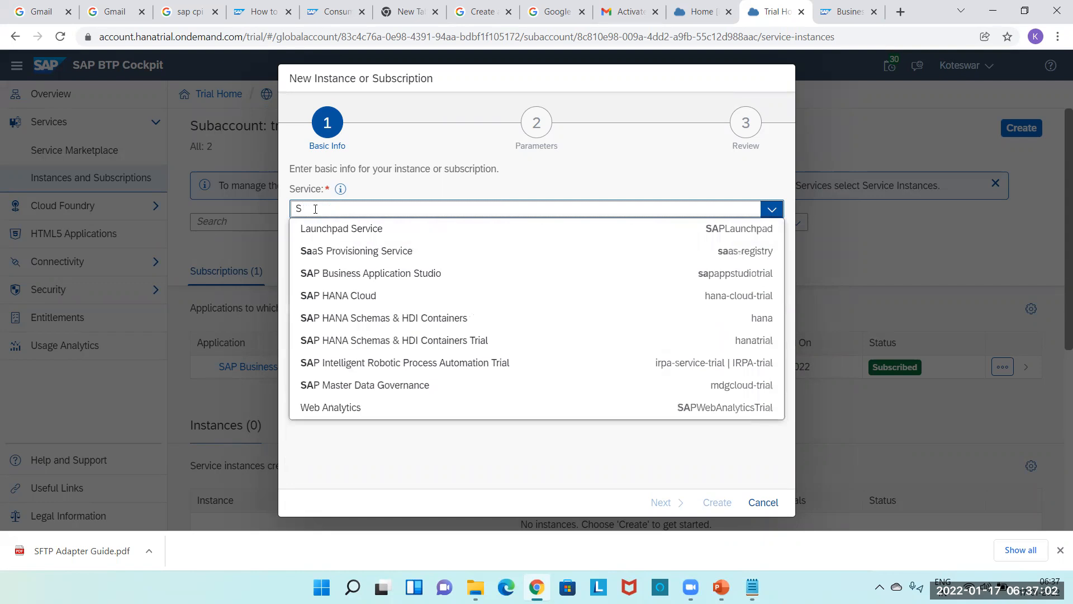
type("Integration Suite")
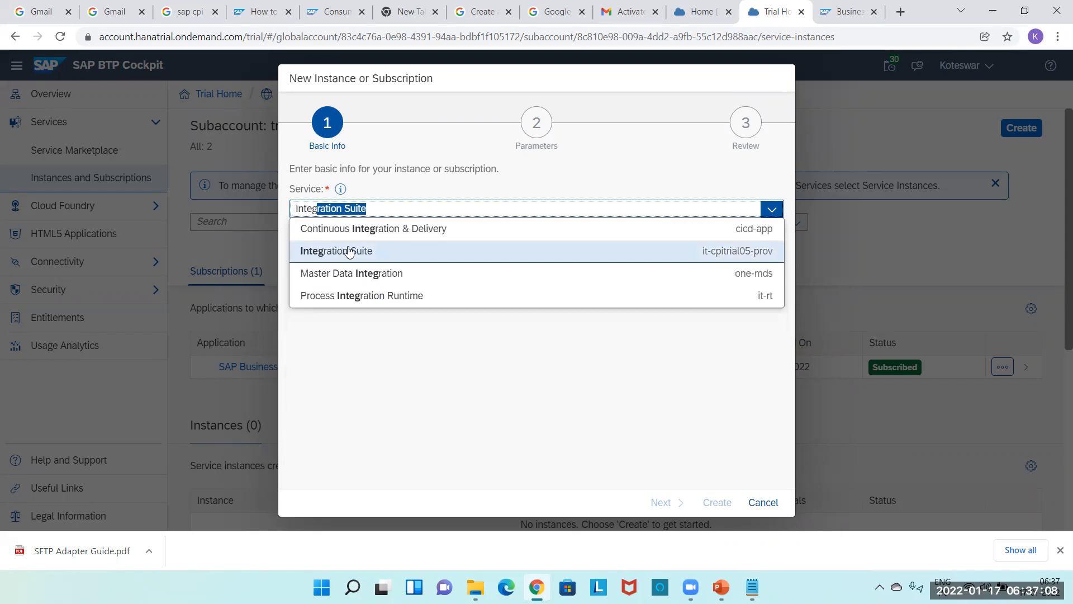
left_click(348, 252)
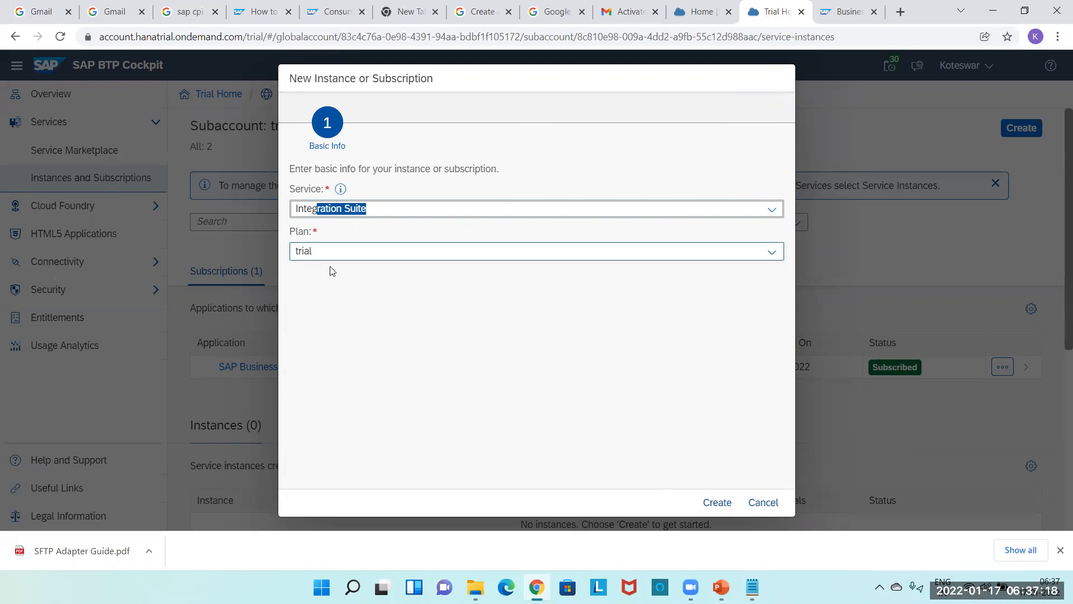
left_click(358, 337)
Step: Create the Integration Suite trial subscription and return to the full Instances and Subscriptions list
left_click(713, 505)
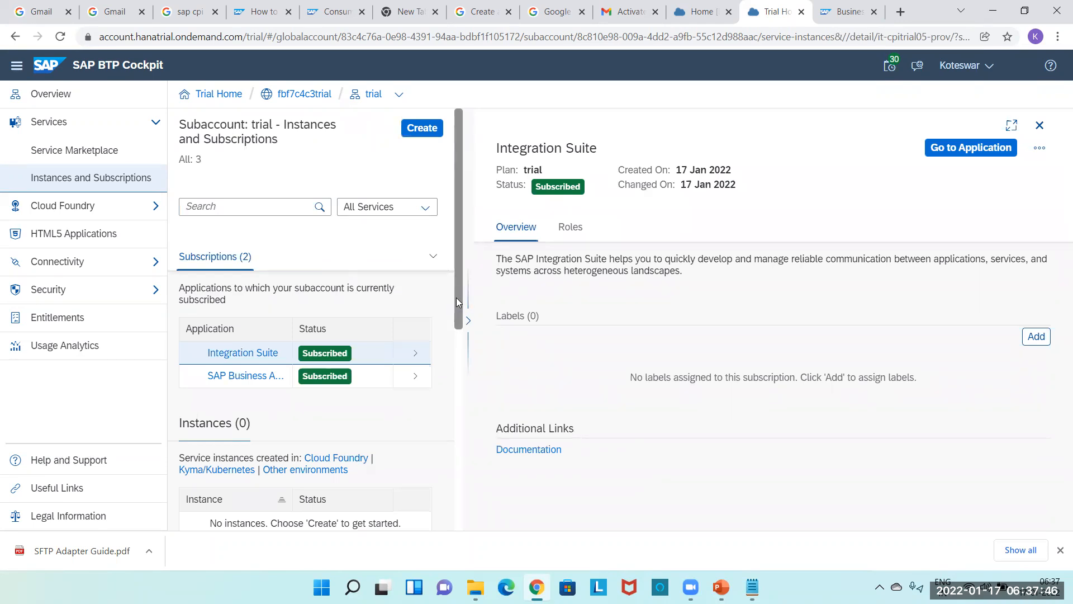
left_click_drag(457, 297, 456, 317)
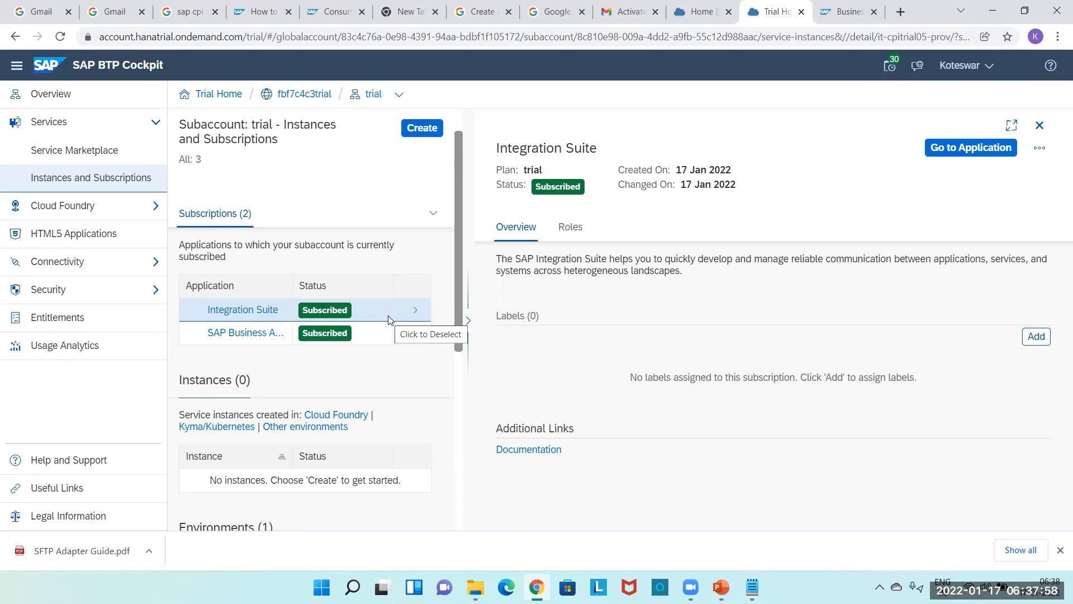
double_click(147, 182)
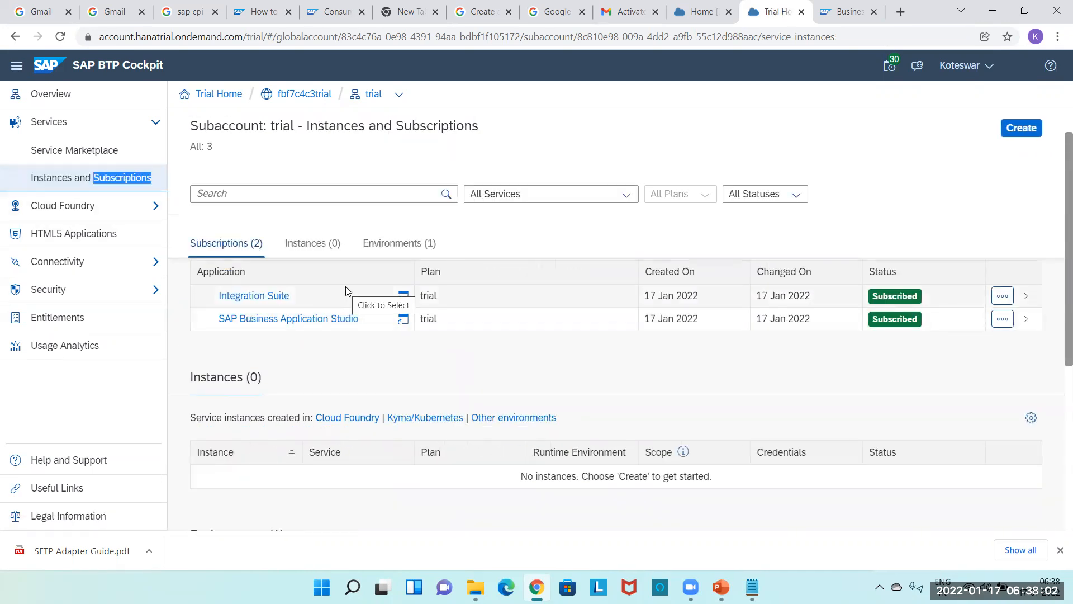
Step: Define a new Process Integration Runtime instance on the integration-flow plan in dev, named 'trail'
left_click(1020, 129)
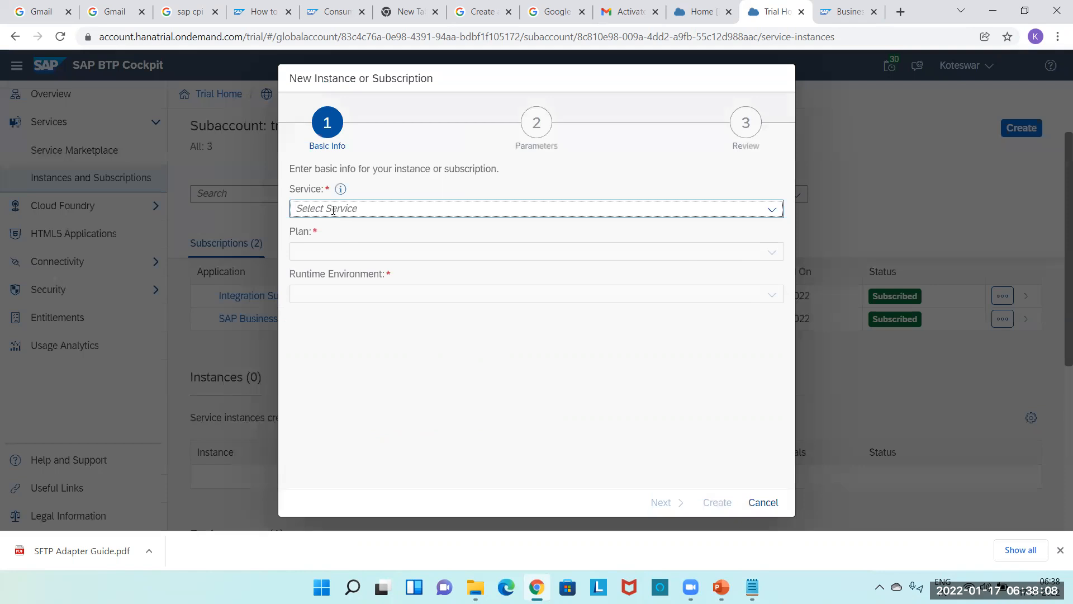
type("Integration Suite")
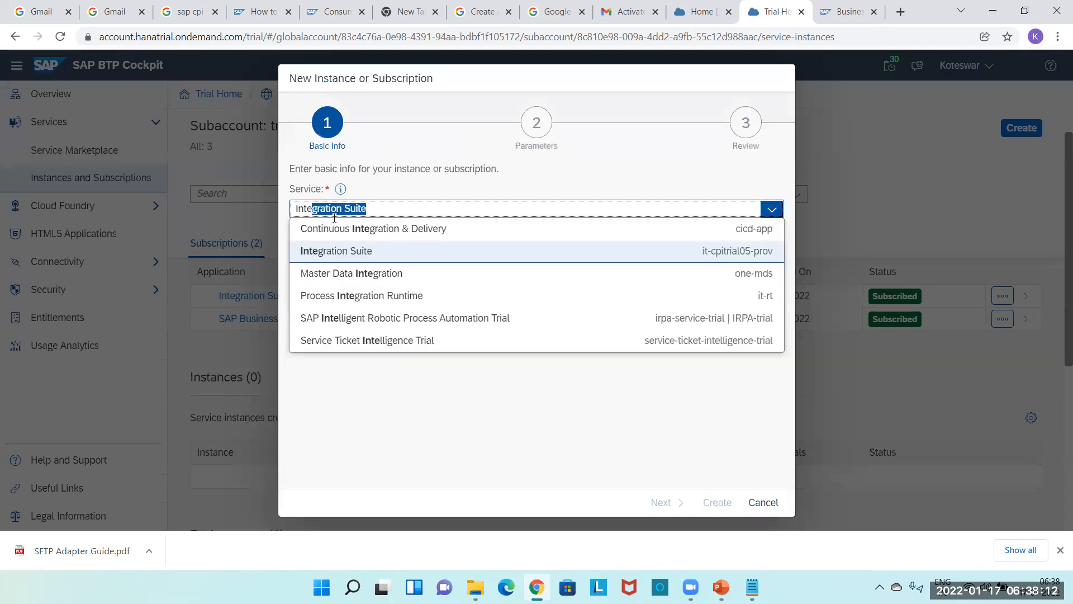
left_click(345, 301)
left_click(335, 252)
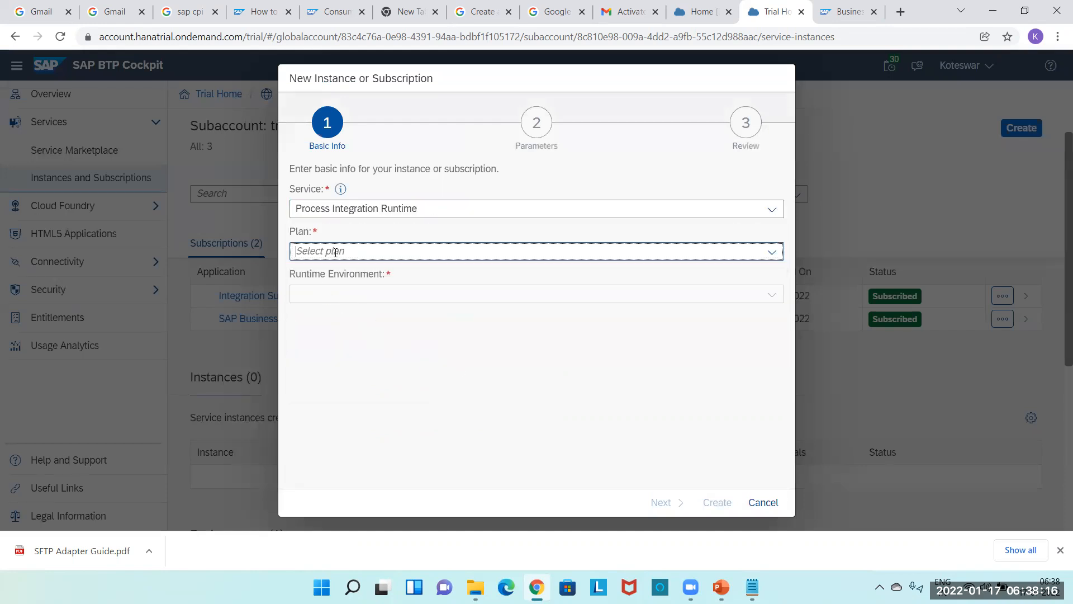
left_click(772, 252)
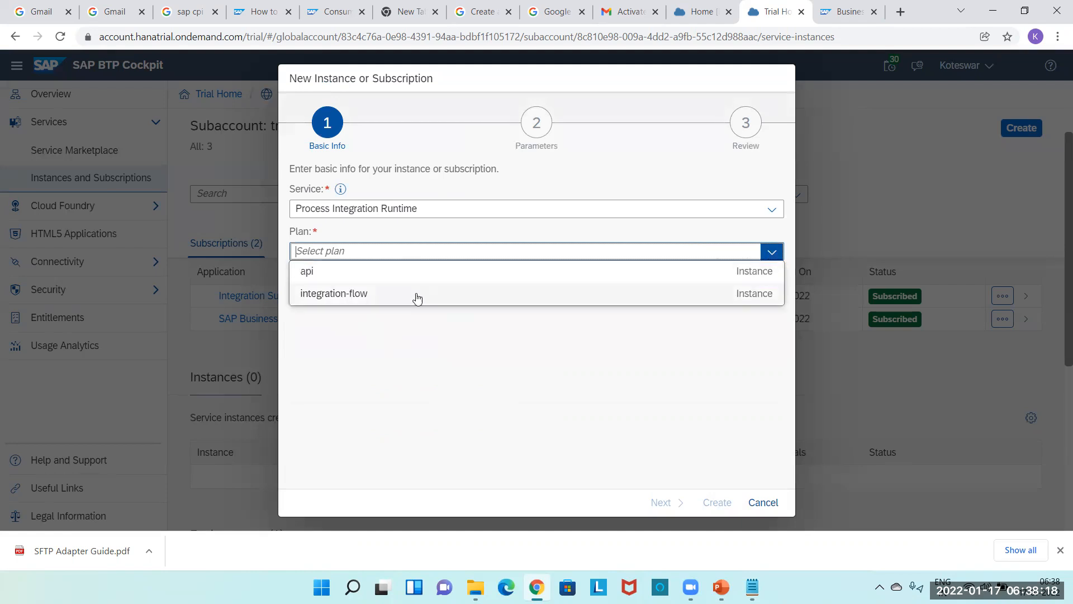
left_click(329, 294)
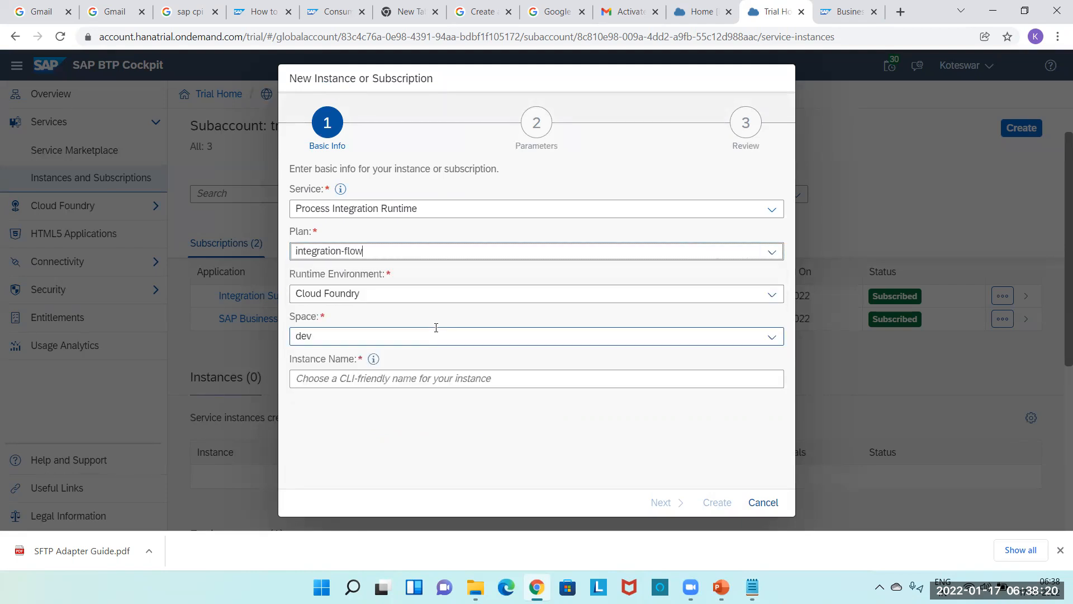
left_click(357, 385)
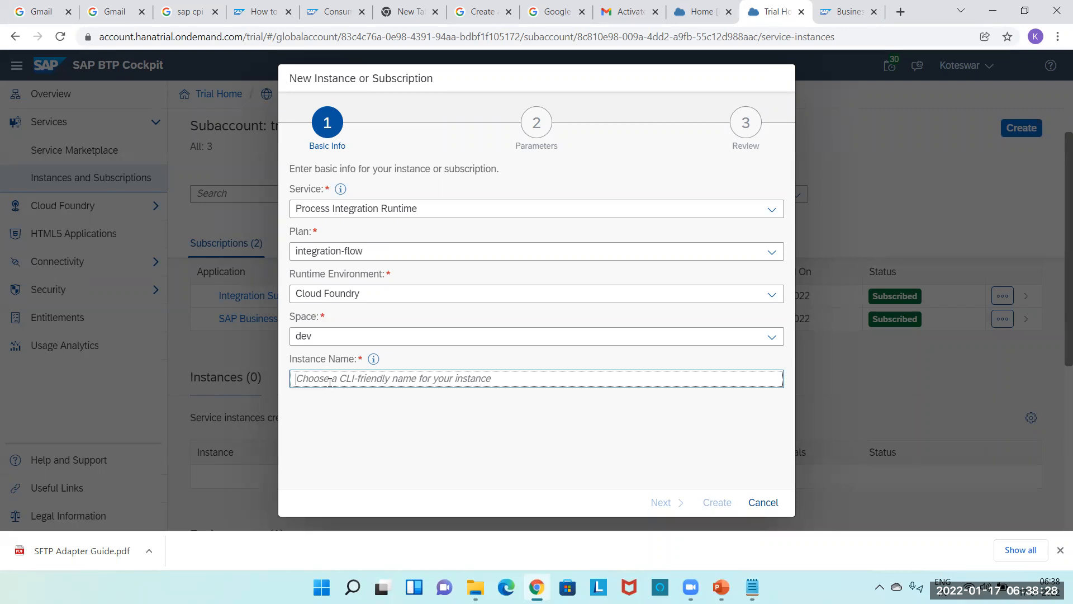
type("trail")
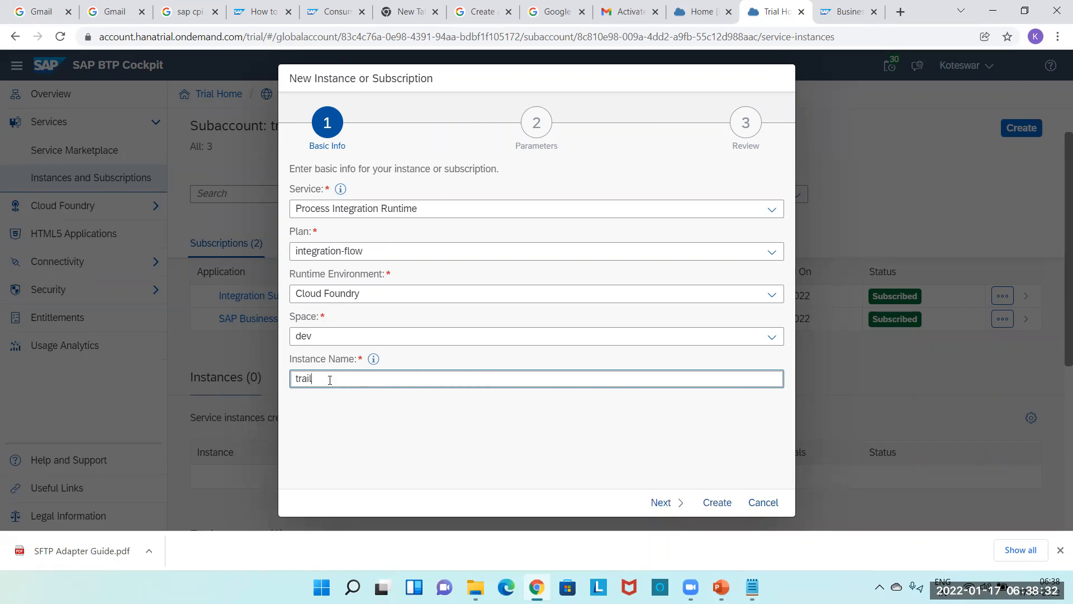
Step: Create the 'trail' instance, which comes back with status Creation Failed
left_click(720, 503)
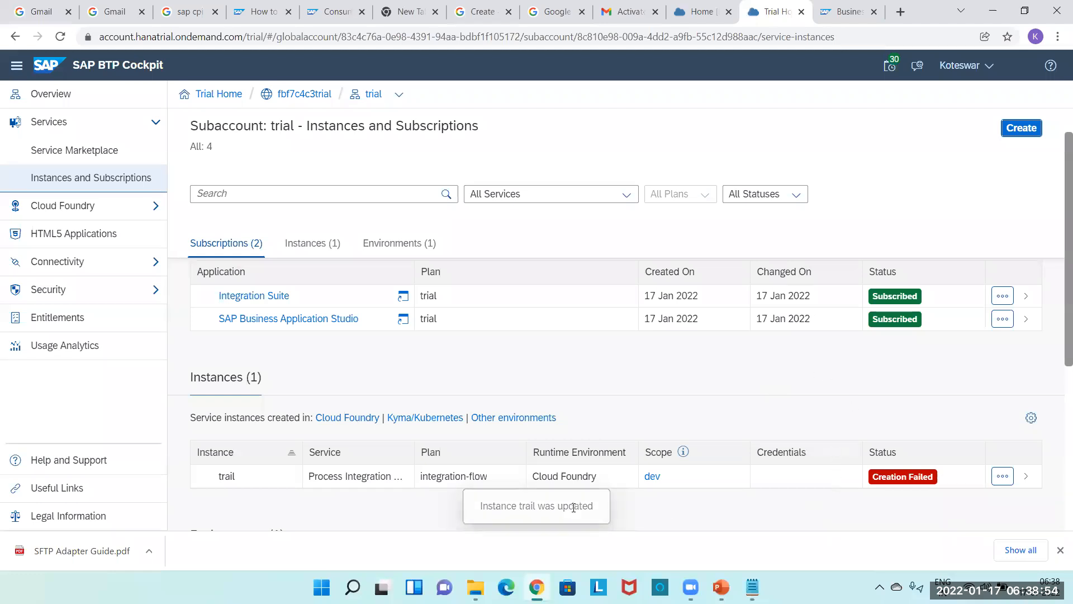
Step: Read the trail instance's failure details, a Process Integration tenant not yet provisioned, then close them
left_click(923, 483)
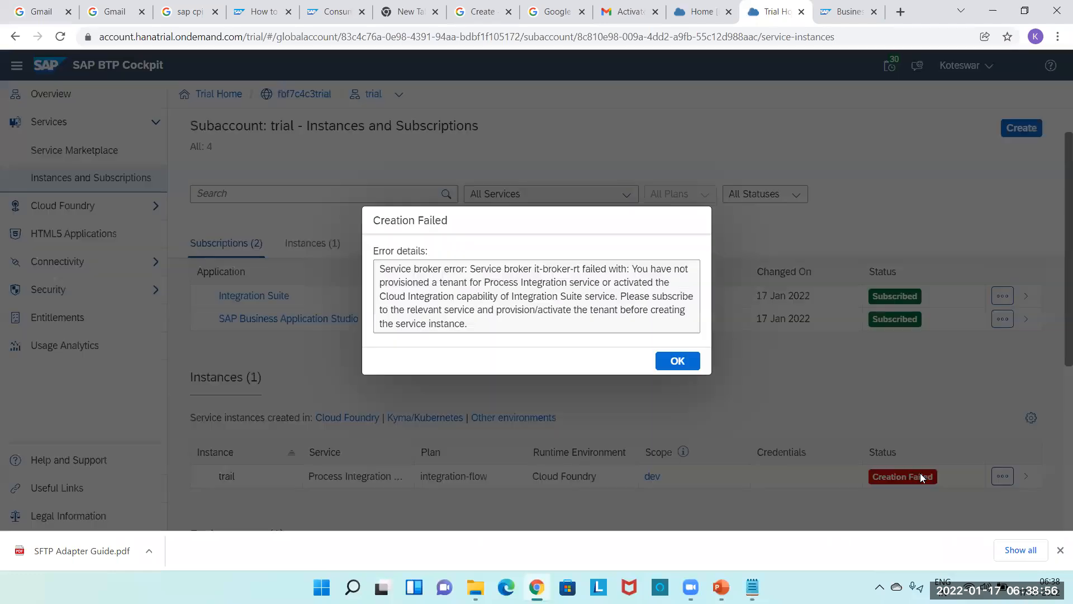
left_click_drag(476, 268, 623, 337)
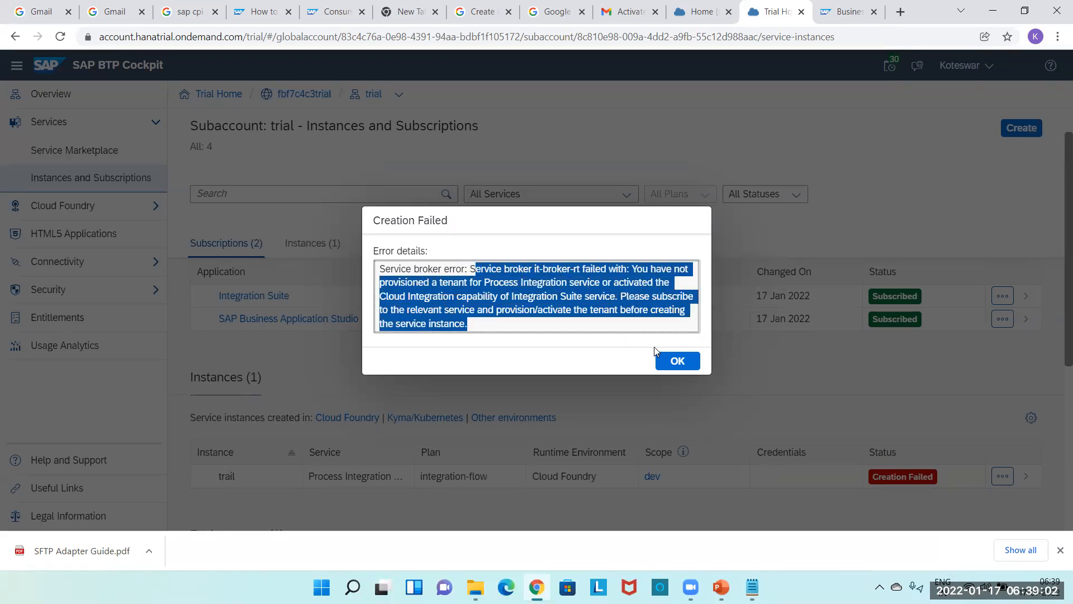
left_click(685, 361)
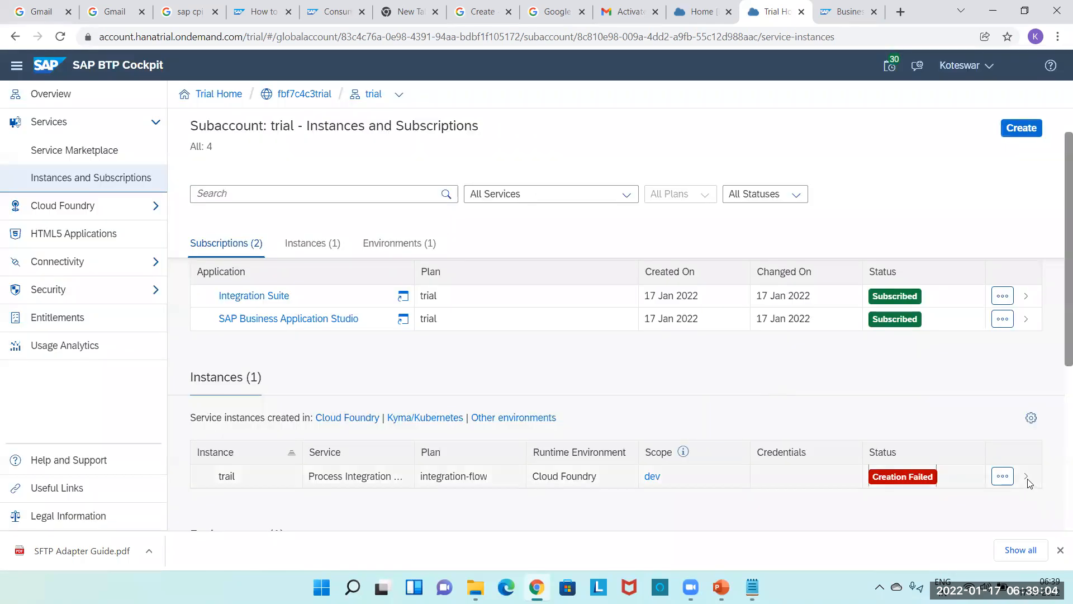
Step: Delete the failed 'trail' instance and launch the Integration Suite application in a new tab
left_click(992, 473)
left_click(981, 447)
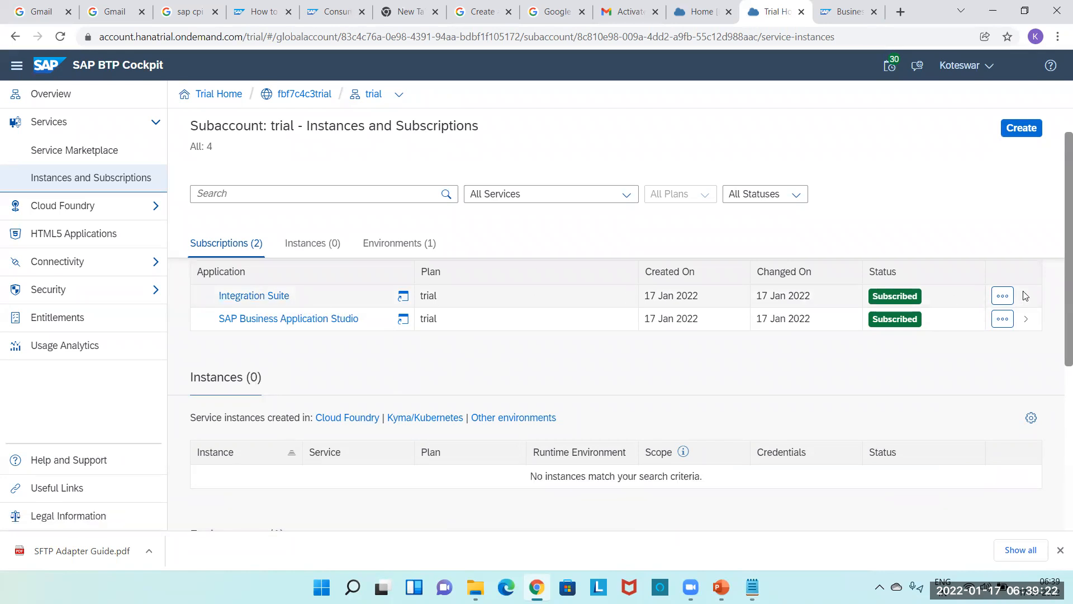
left_click(250, 301)
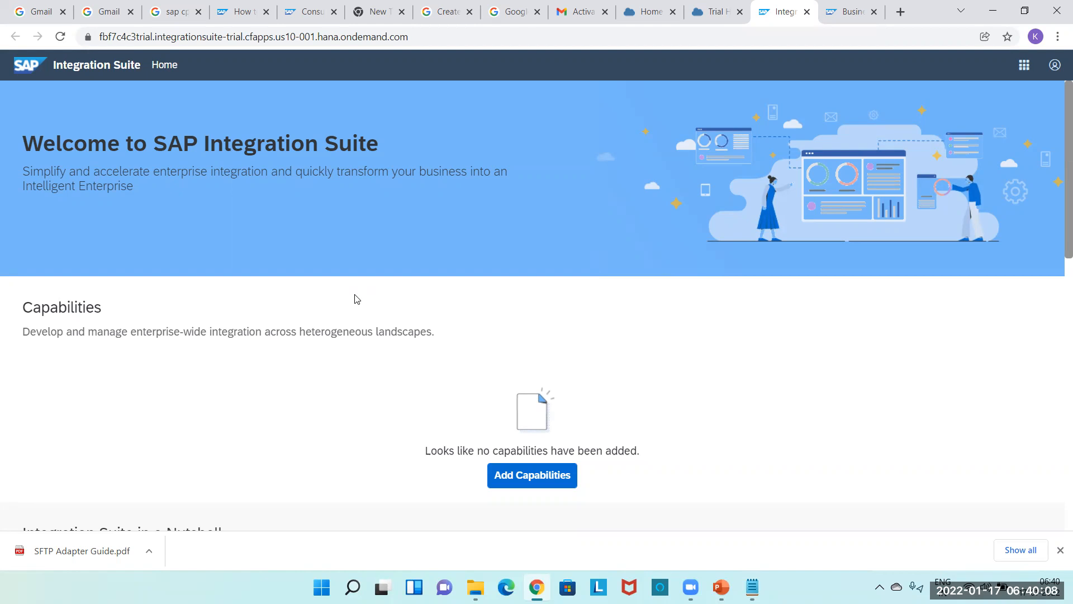
Step: Launch the Add Capabilities wizard from the Integration Suite home page
scroll(354, 320, "down", 4)
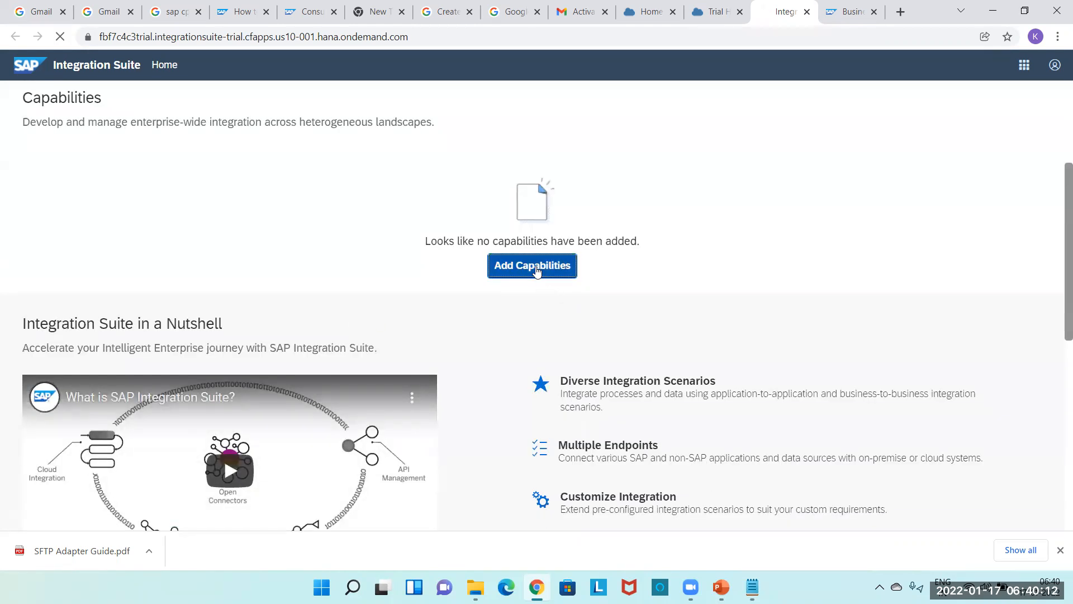
left_click(535, 268)
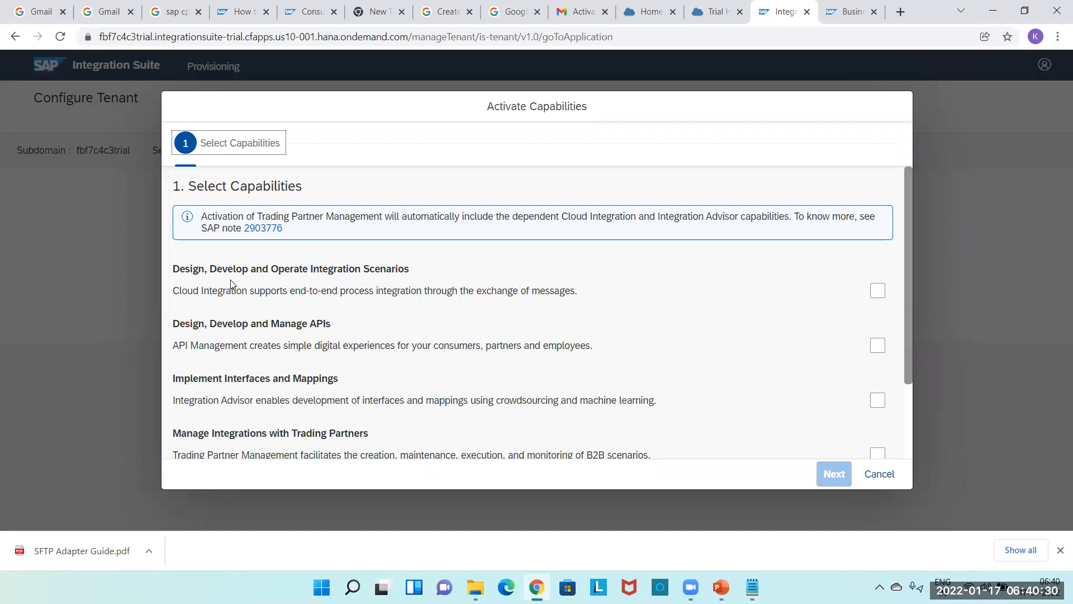
Step: Review the capability descriptions, highlighting the integration scenarios, API and Integration Advisor headings
scroll(231, 282, "down", 2)
scroll(233, 288, "up", 2)
left_click_drag(171, 272, 403, 287)
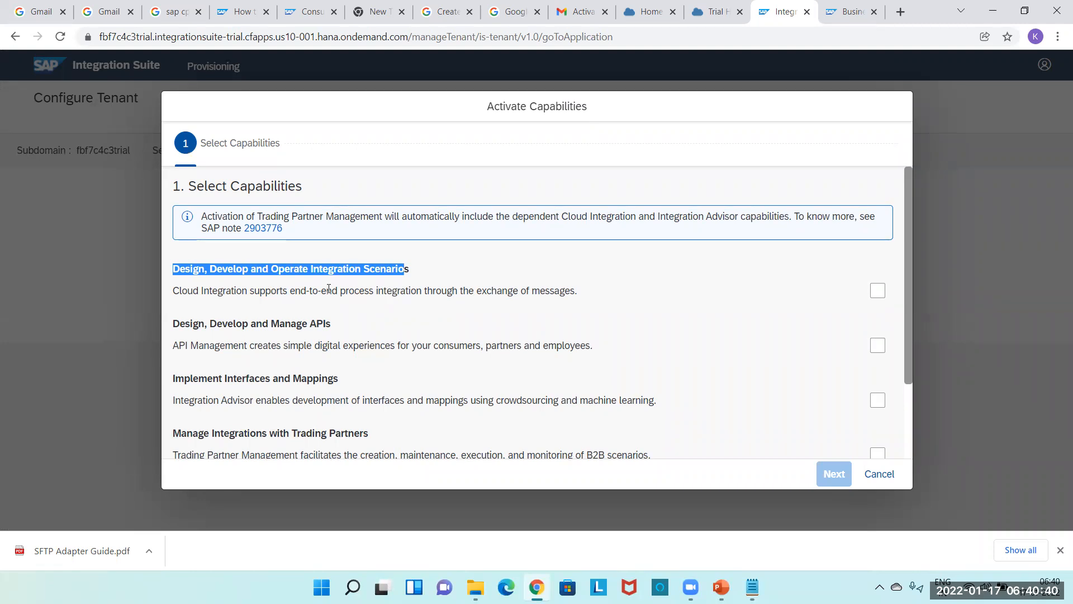
left_click_drag(180, 323, 331, 323)
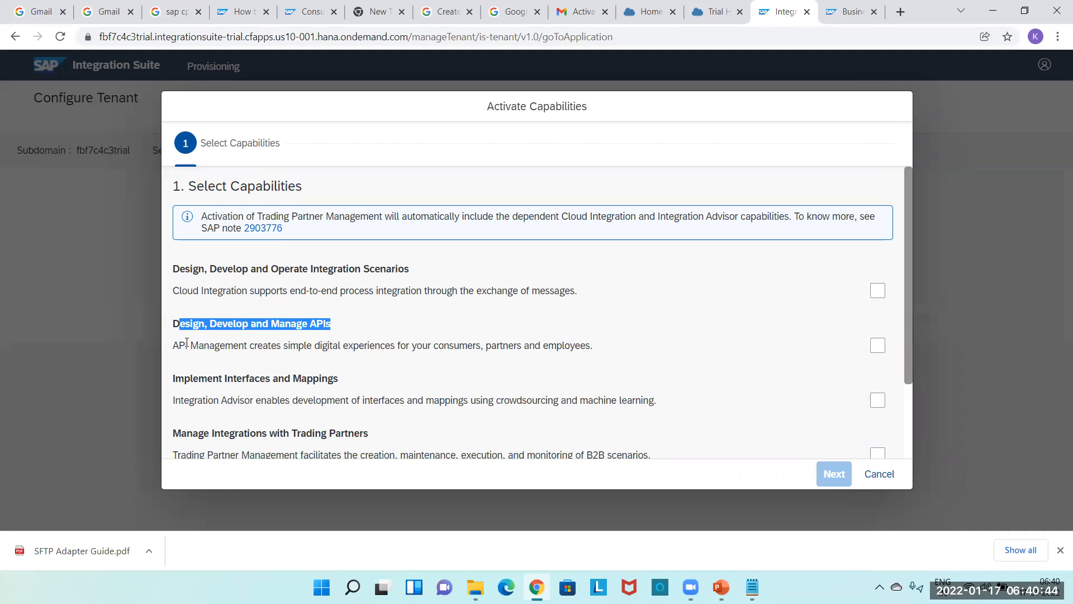
left_click_drag(180, 345, 343, 346)
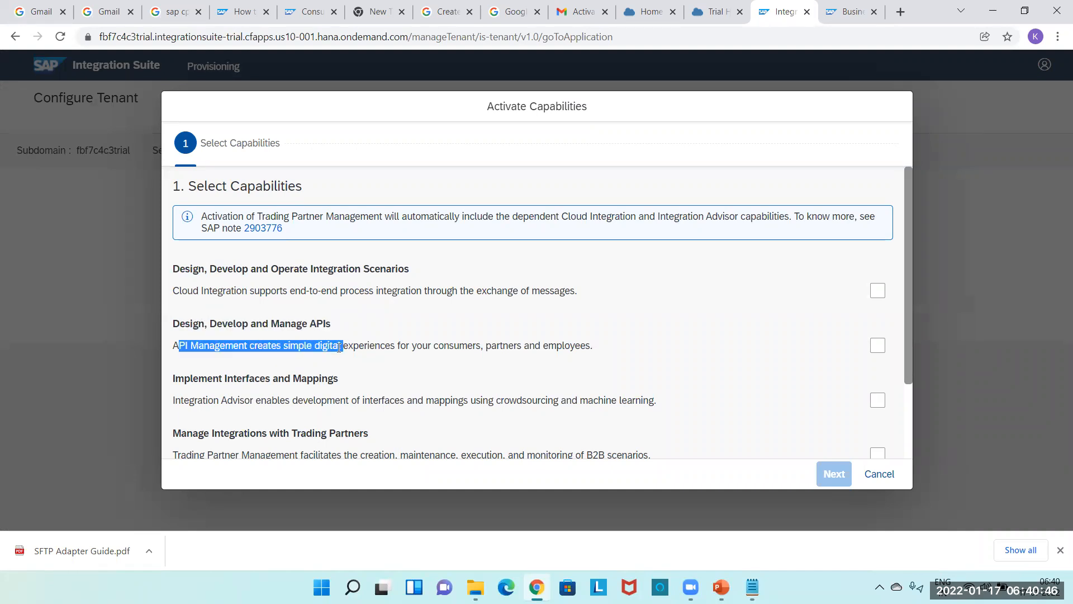
scroll(334, 351, "down", 1)
left_click_drag(173, 308, 342, 317)
left_click_drag(174, 330, 259, 331)
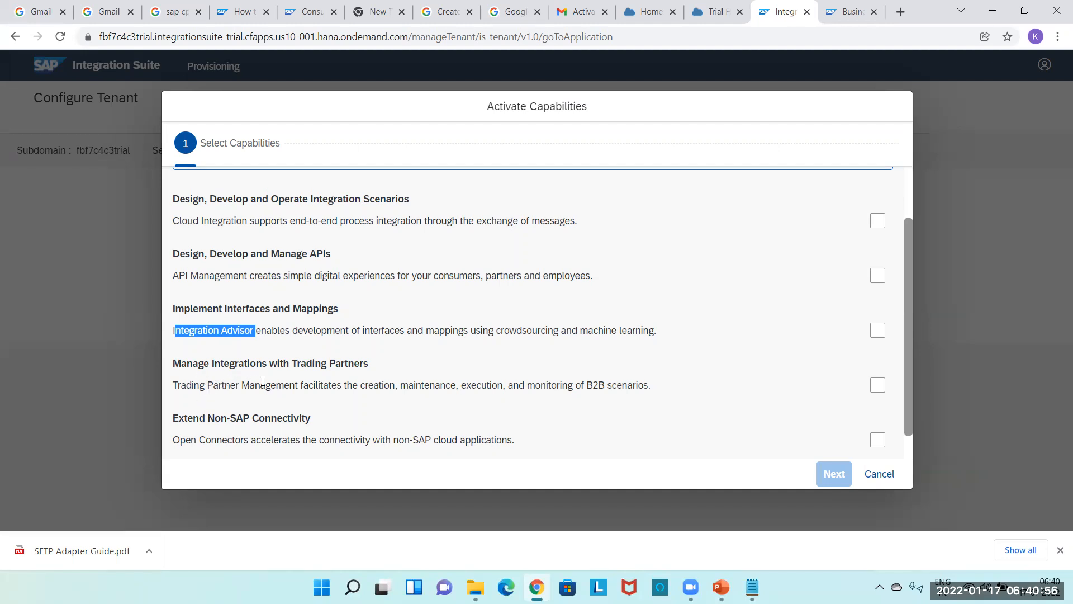
Step: Select Cloud Integration, API Management, Integration Advisor, Trading Partner Management and Open Connectors, then continue
scroll(279, 375, "down", 1)
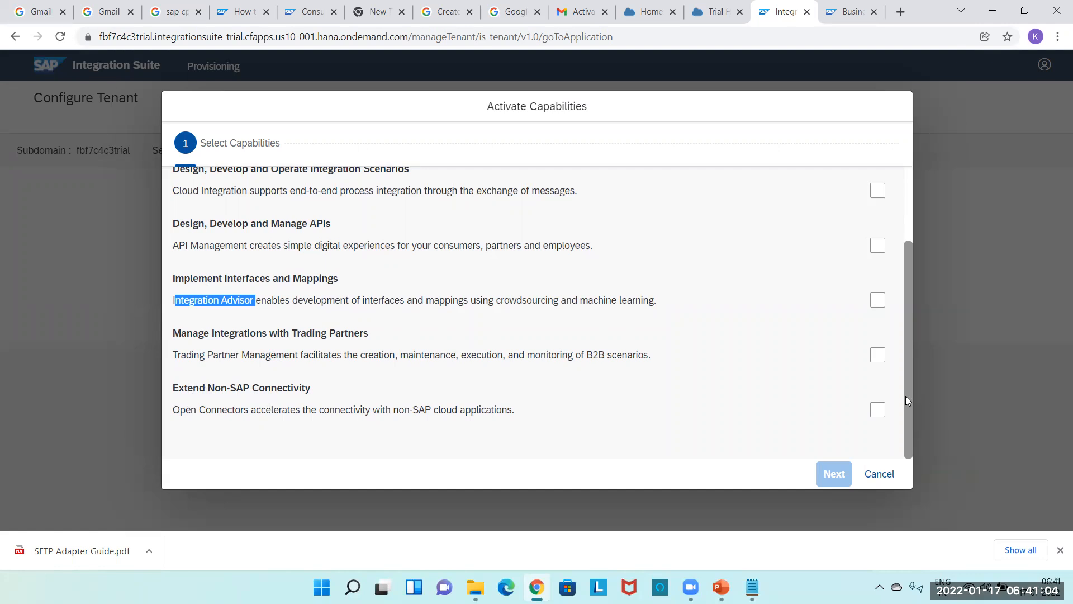
left_click_drag(909, 387, 906, 296)
left_click(878, 290)
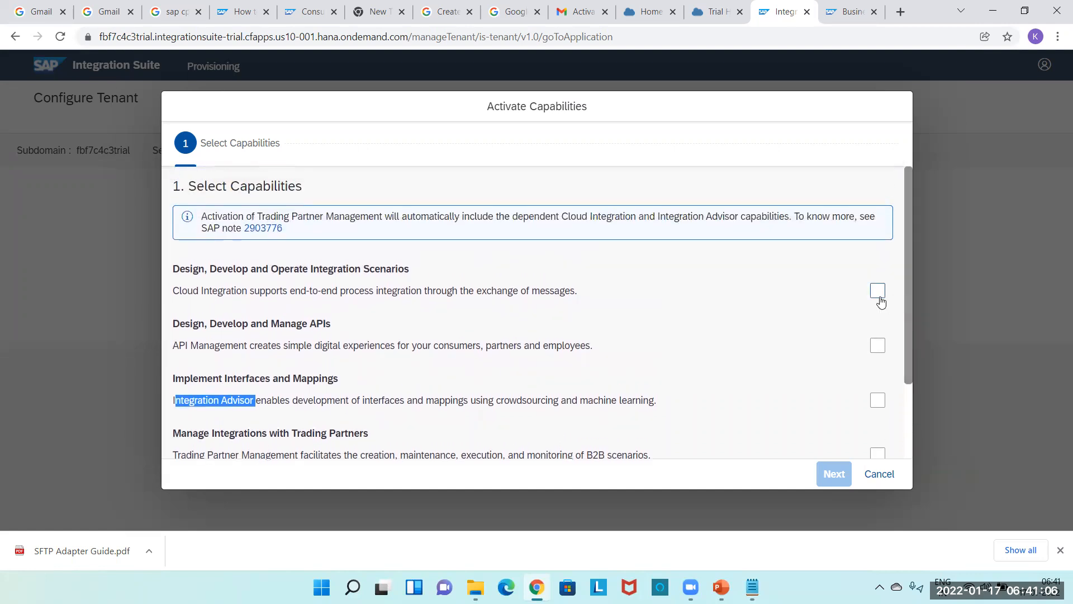
left_click(878, 345)
left_click(878, 400)
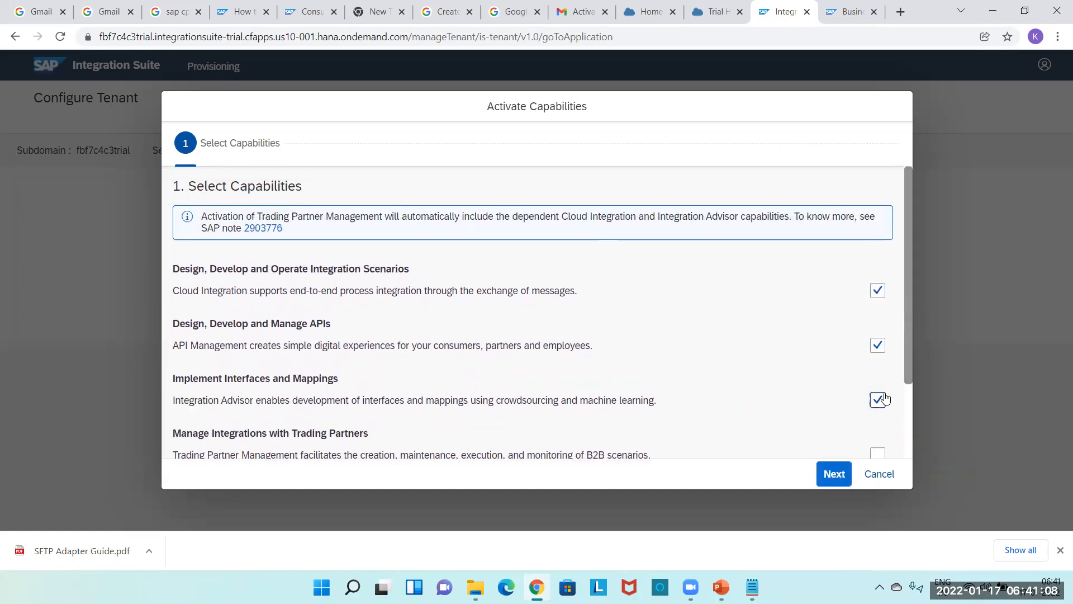
scroll(886, 397, "down", 2)
left_click(878, 355)
left_click(878, 409)
left_click(834, 473)
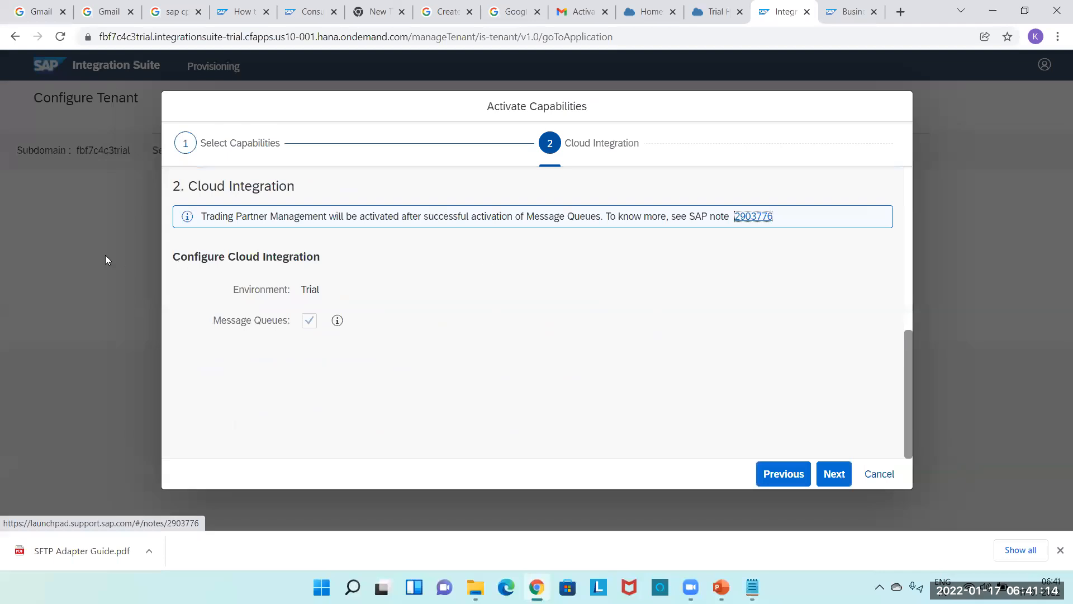
Step: Keep Cloud Integration defaults, enable API Business Hub Enterprise, and activate all capabilities from Summary
left_click_drag(170, 257, 319, 261)
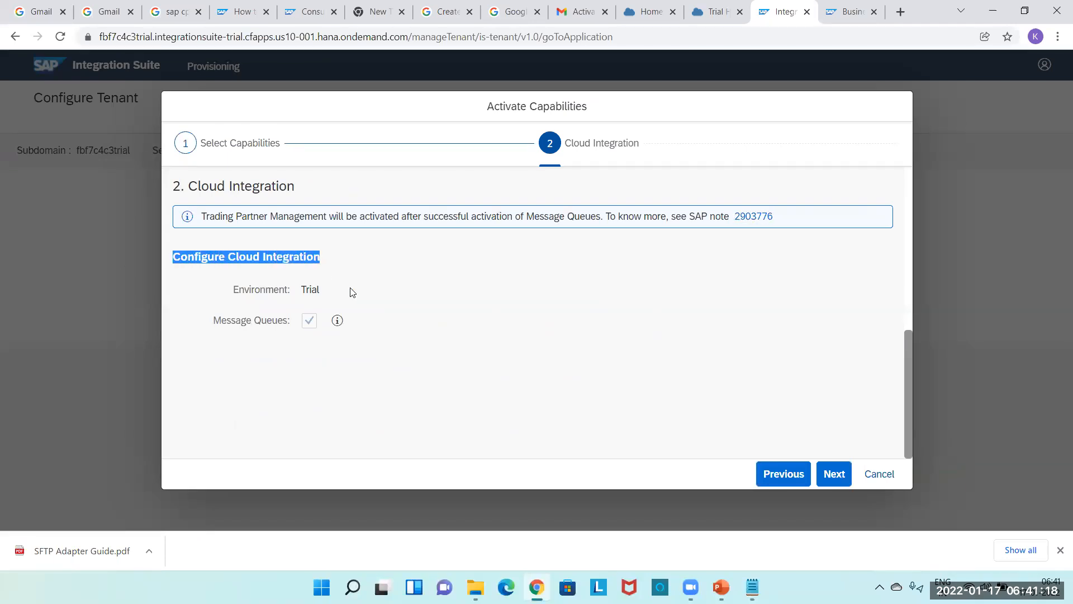
left_click(835, 474)
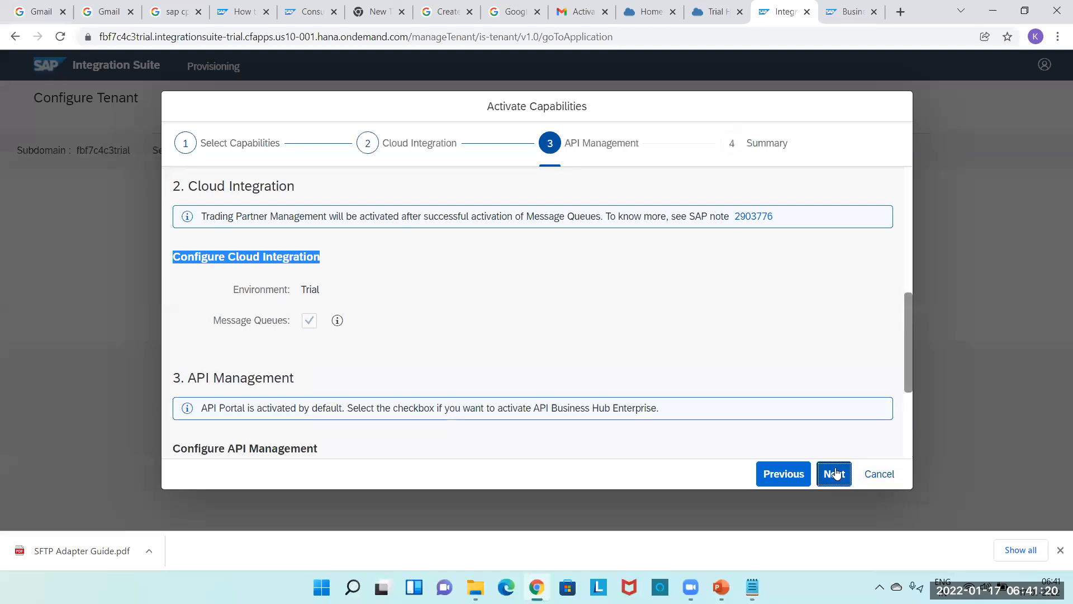
left_click(367, 290)
left_click(833, 478)
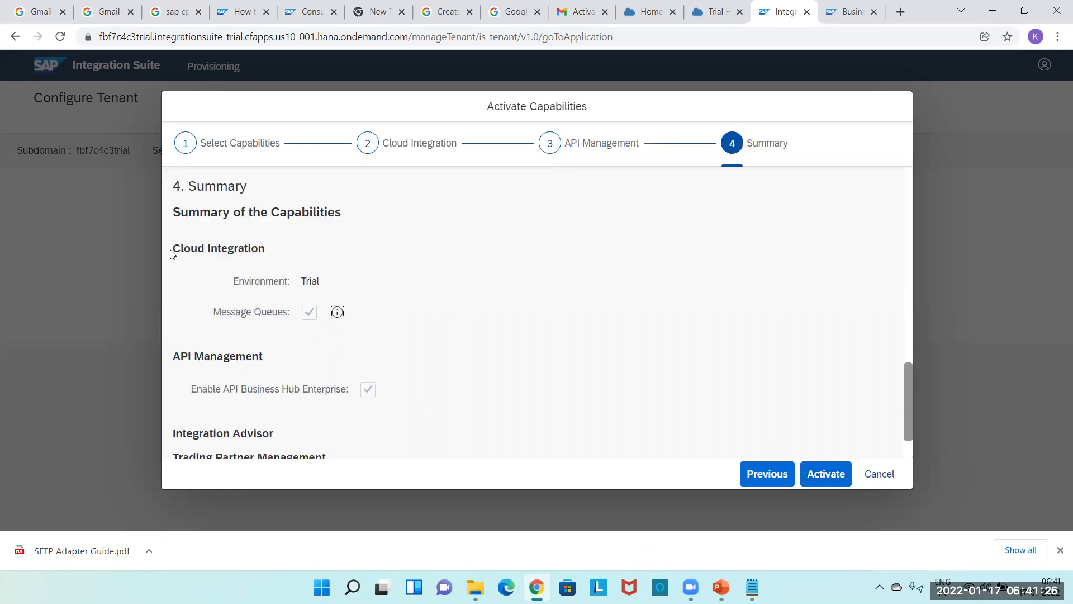
scroll(408, 290, "down", 2)
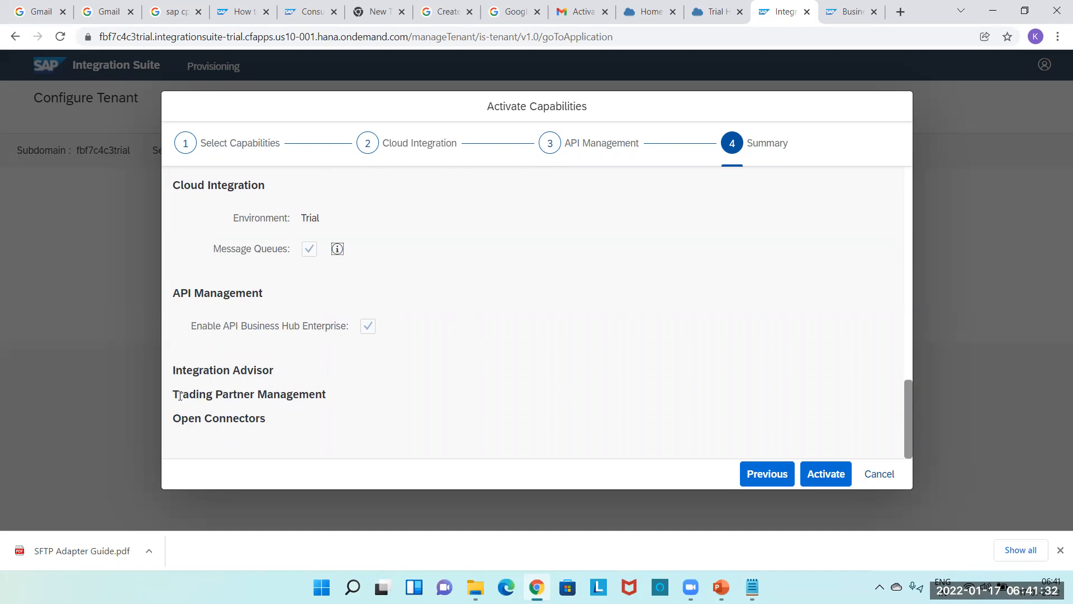
left_click_drag(174, 394, 347, 401)
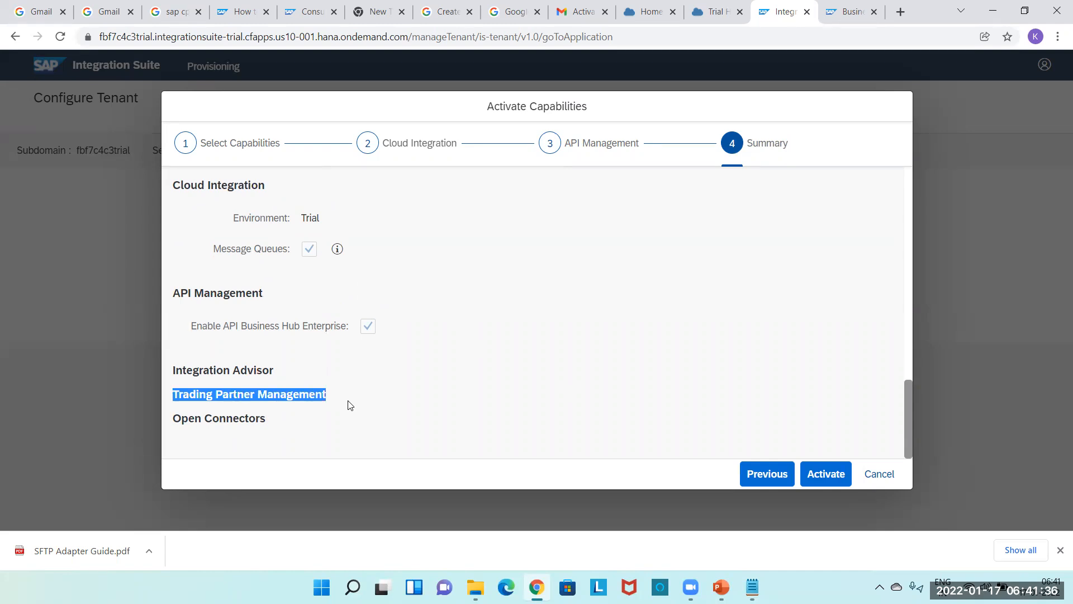
left_click(822, 475)
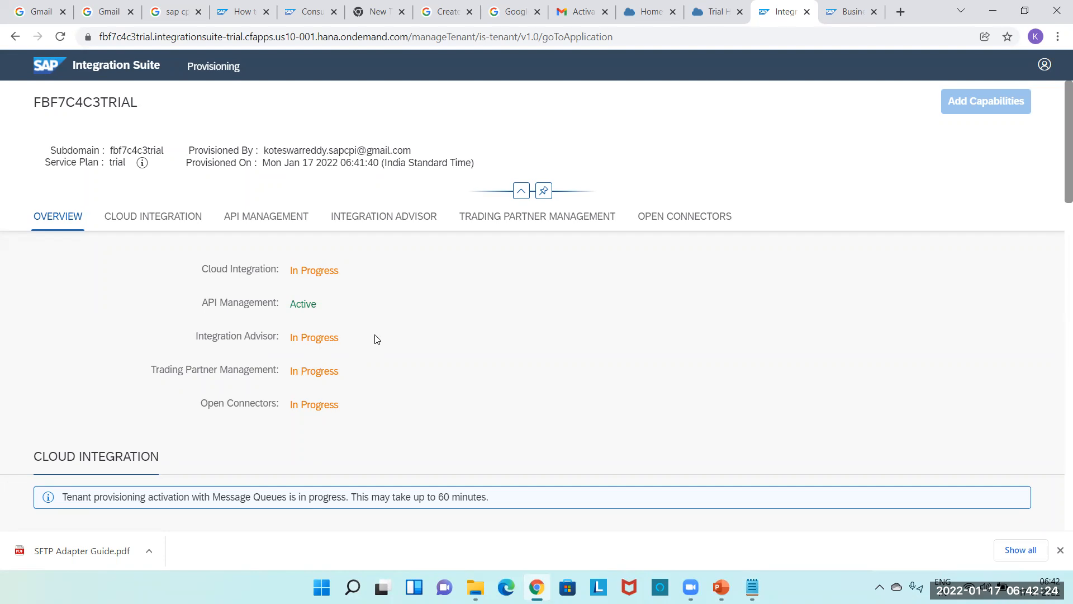
Step: Scroll the tenant page to check statuses: API Portal and API Business Hub Enterprise active, Integration Advisor in progress
scroll(374, 338, "down", 3)
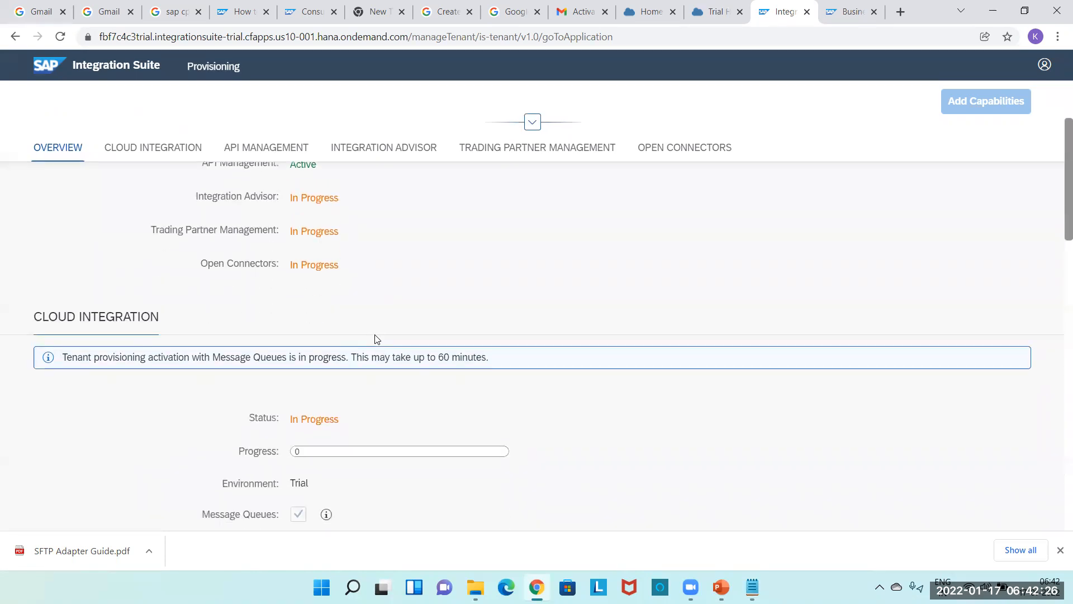
scroll(375, 339, "down", 3)
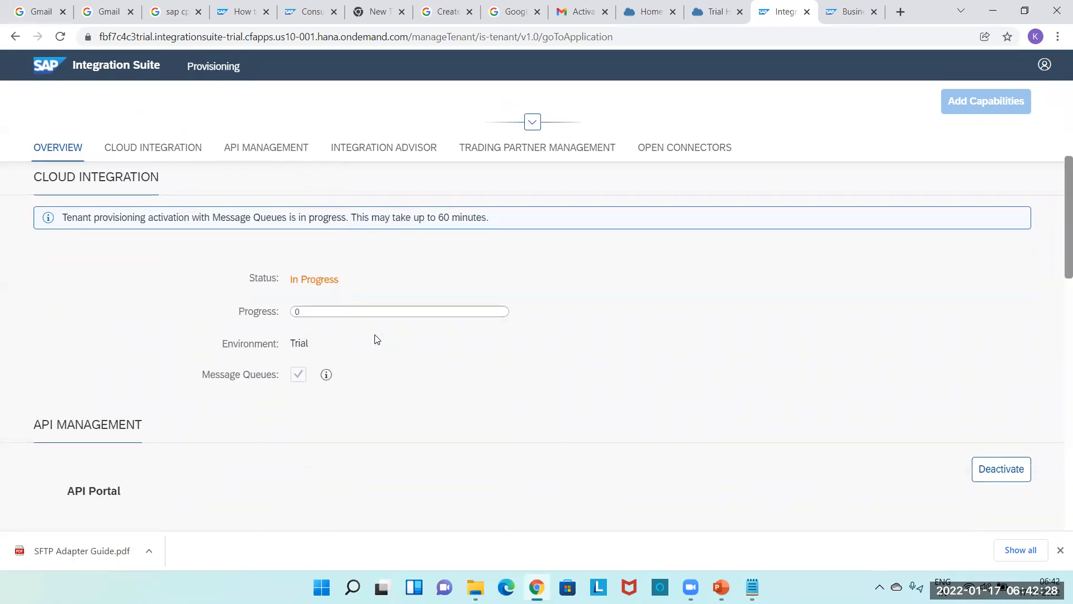
scroll(383, 335, "down", 5)
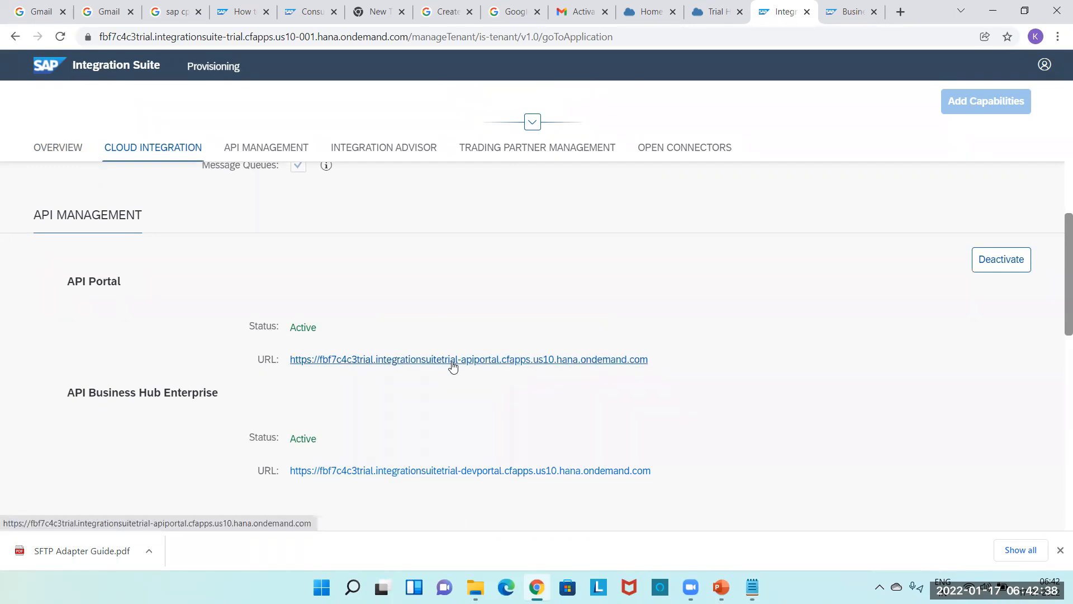
scroll(453, 366, "down", 3)
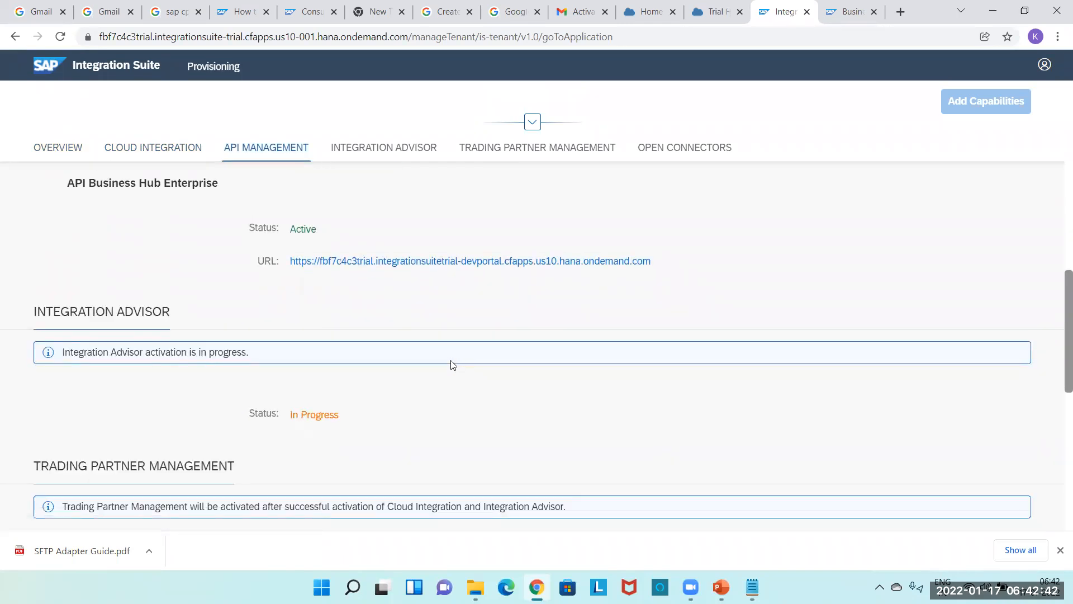
scroll(450, 355, "down", 2)
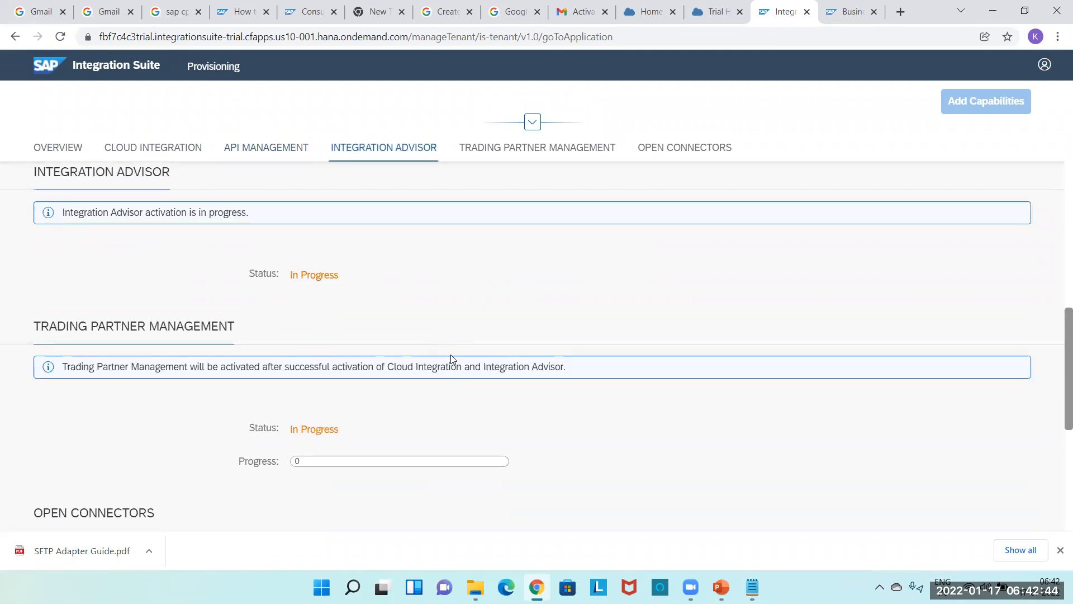
scroll(451, 343, "up", 8)
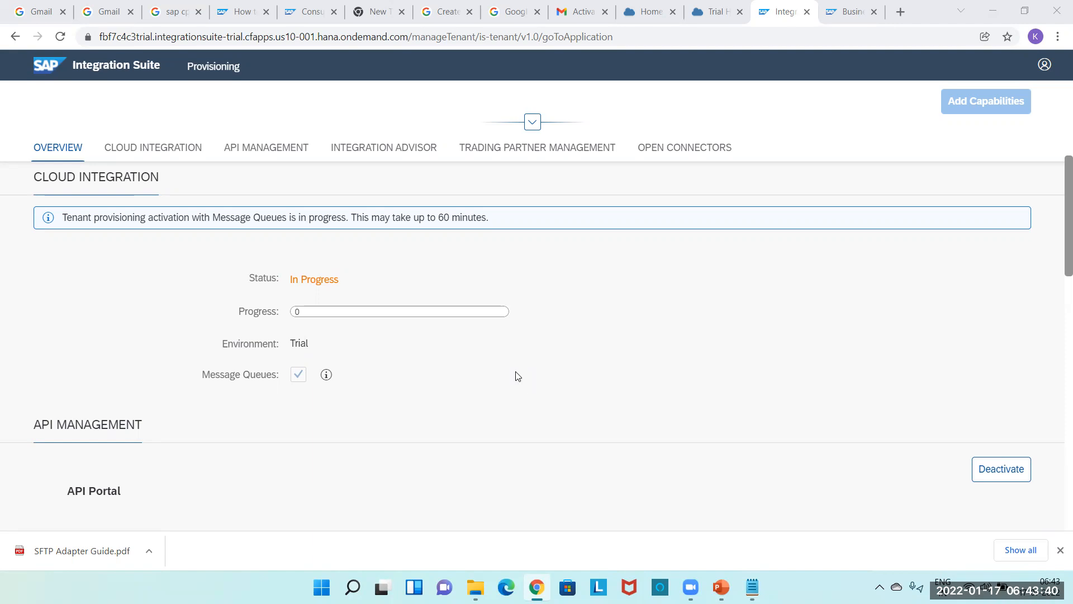
Step: Return to the BTP Cockpit trial subaccount's subscriptions page listing Integration Suite as Subscribed
left_click(866, 21)
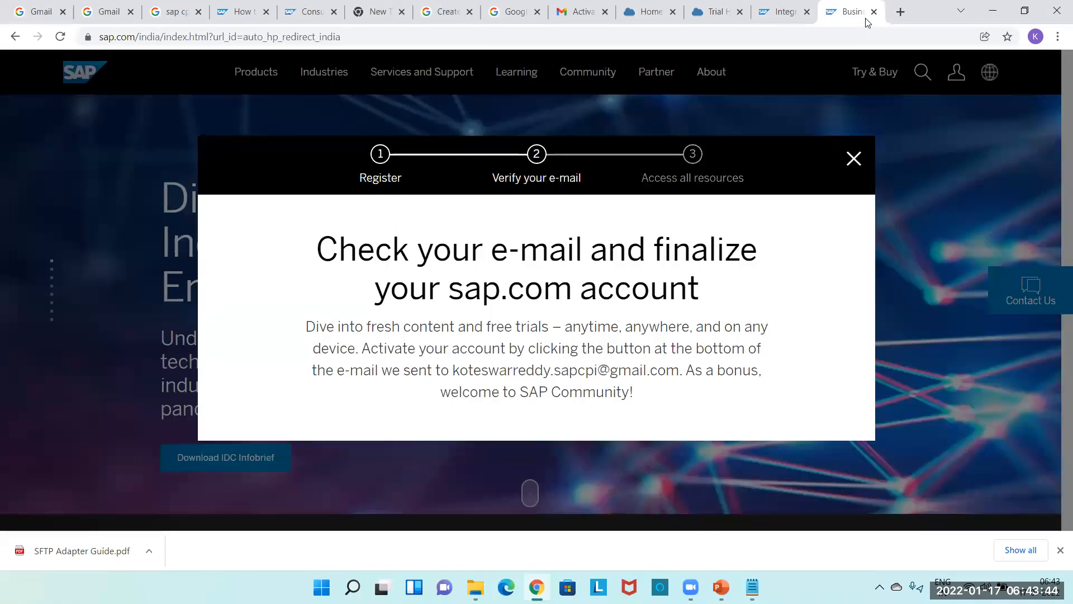
left_click(705, 18)
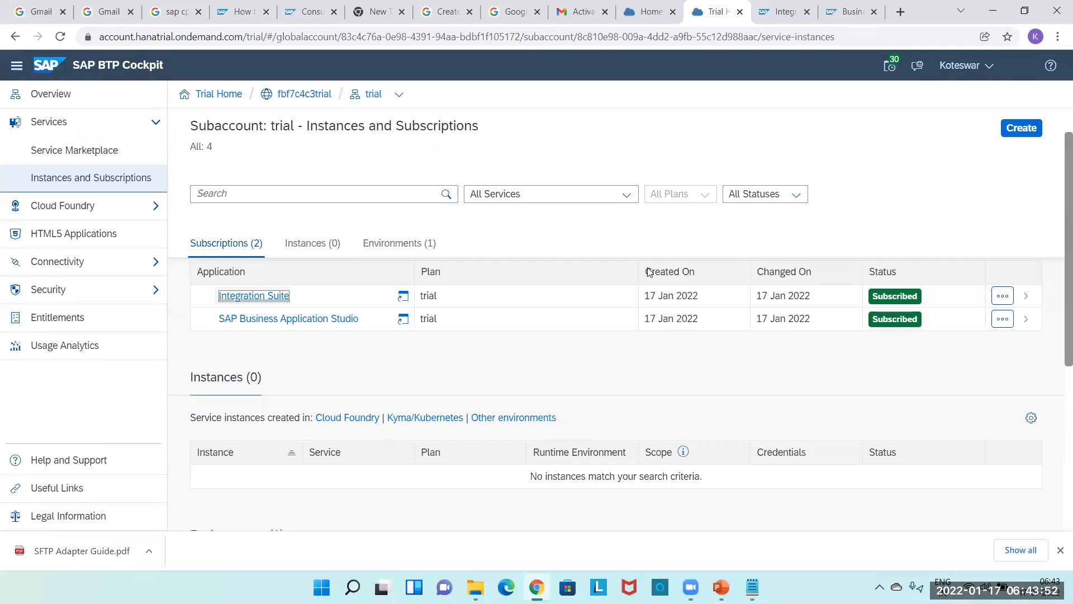
left_click(644, 16)
left_click(703, 17)
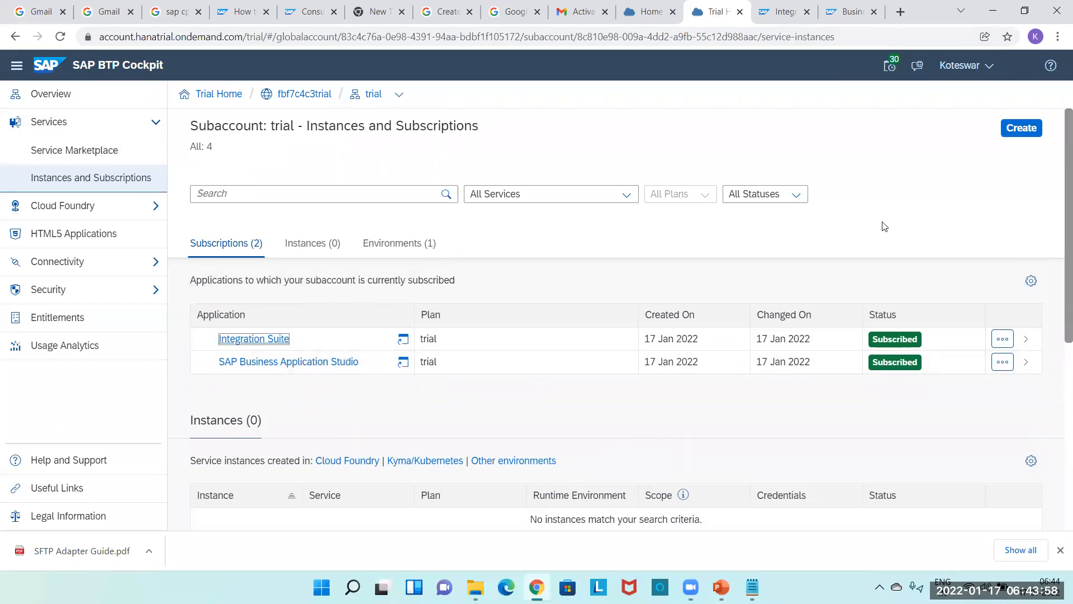
Step: From Trial Home, open the trial global account's Account Explorer and highlight the account name
left_click(213, 95)
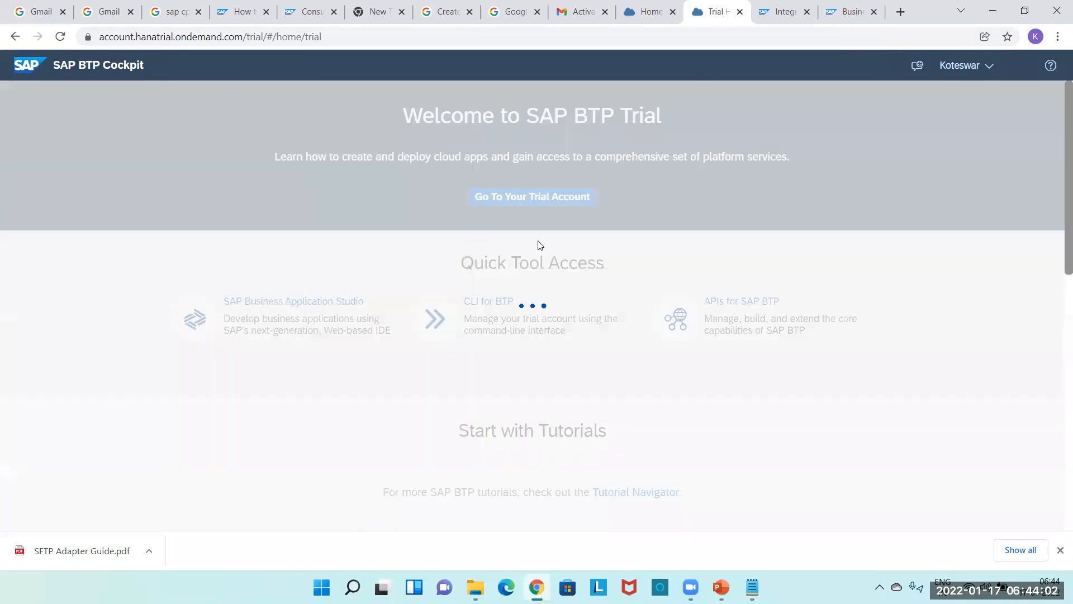
left_click(507, 200)
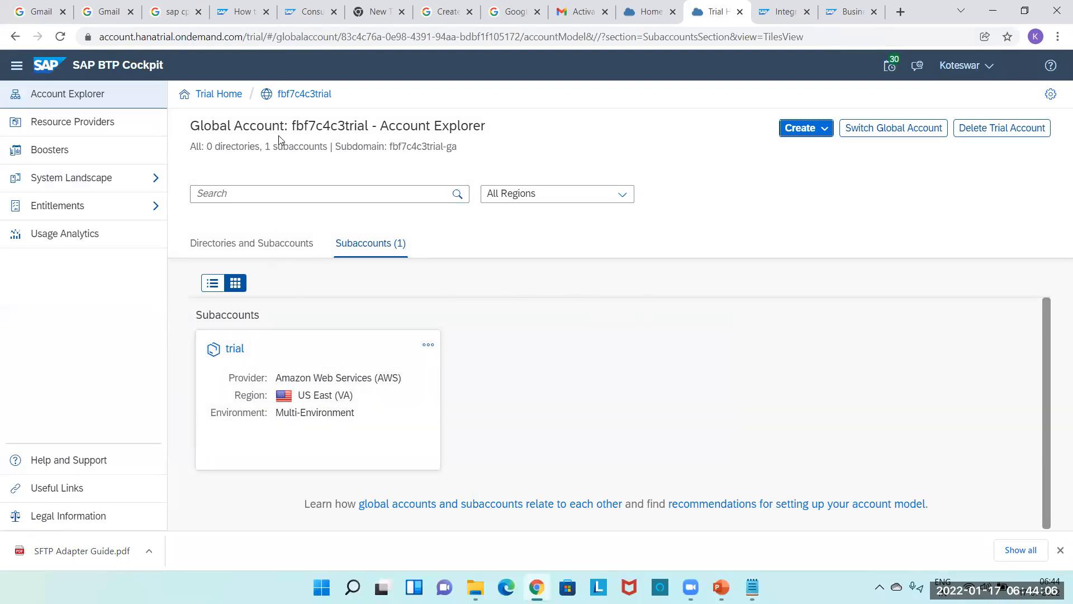
left_click_drag(291, 127, 515, 129)
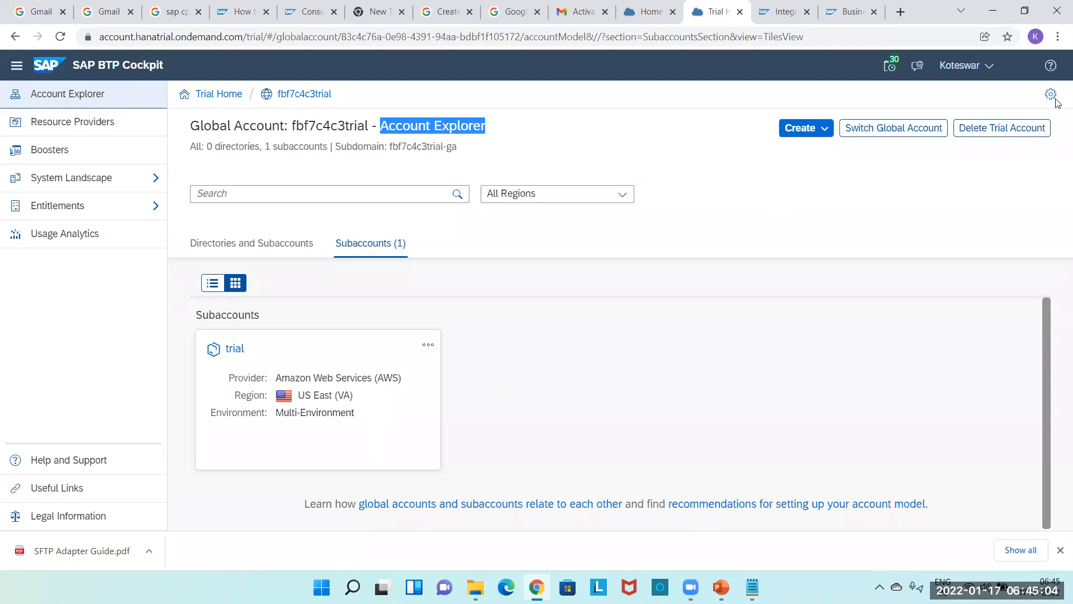
Step: Go back to the Integration Suite tab and scroll up to the top of the Provisioning overview
left_click(763, 12)
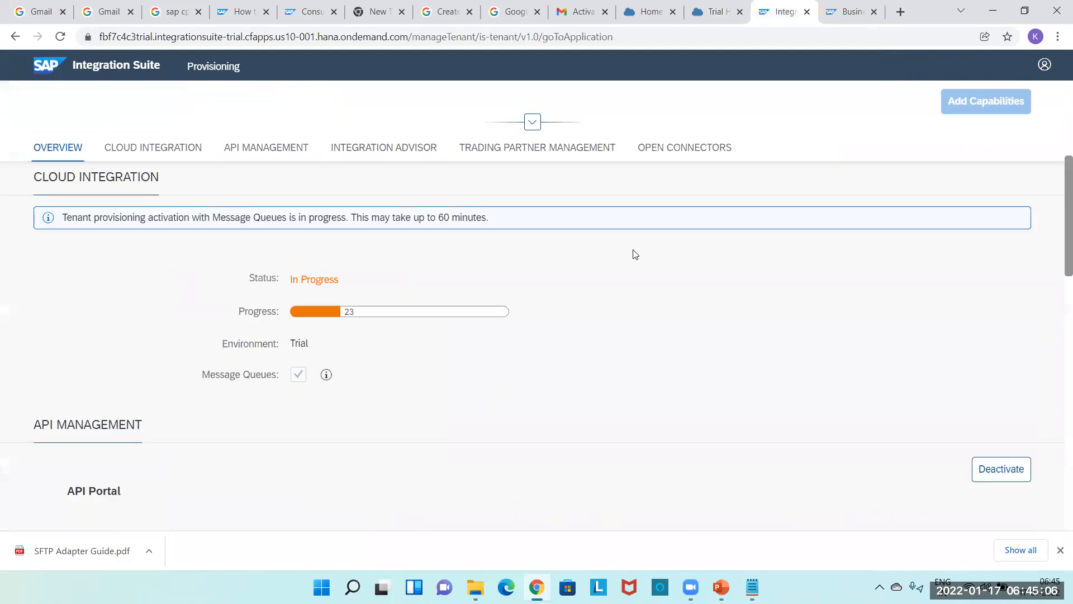
scroll(550, 360, "up", 3)
scroll(550, 361, "up", 4)
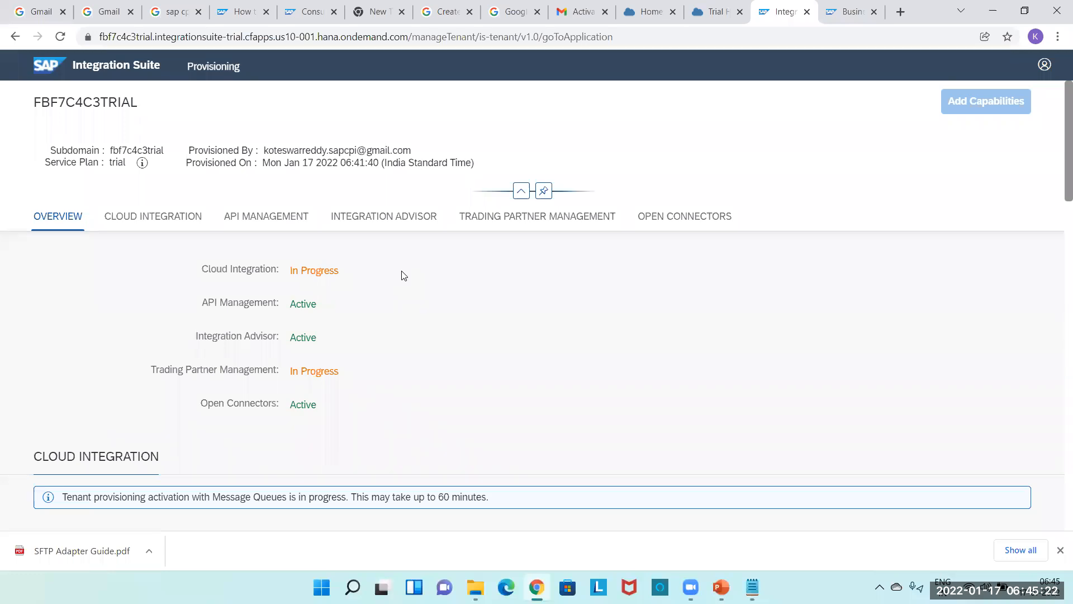
left_click(273, 543)
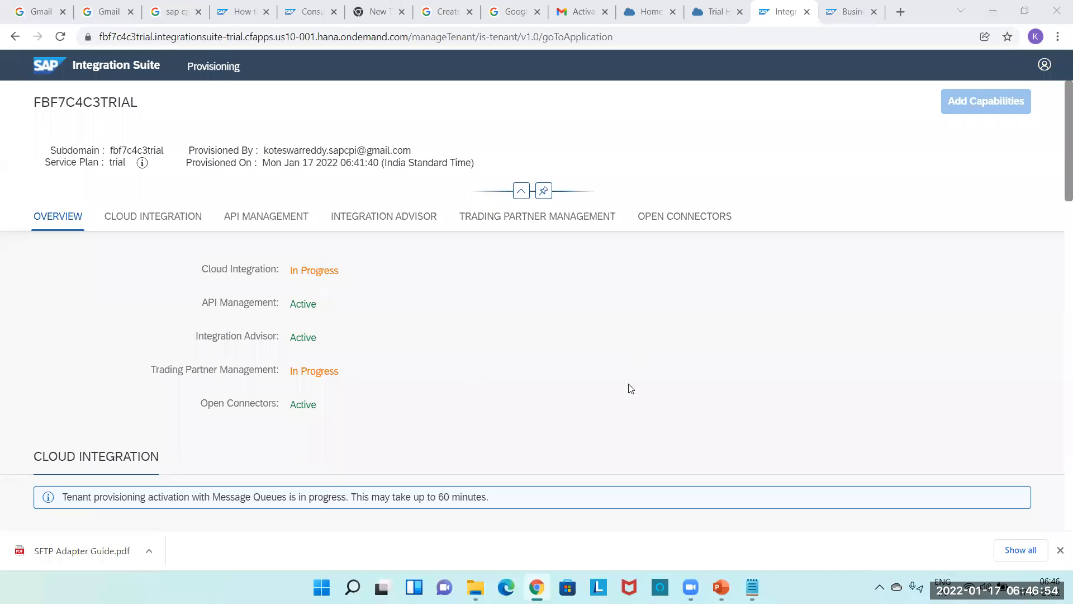
Step: Scroll up and down the Integration Suite provisioning page reviewing each capability's status
scroll(630, 388, "down", 3)
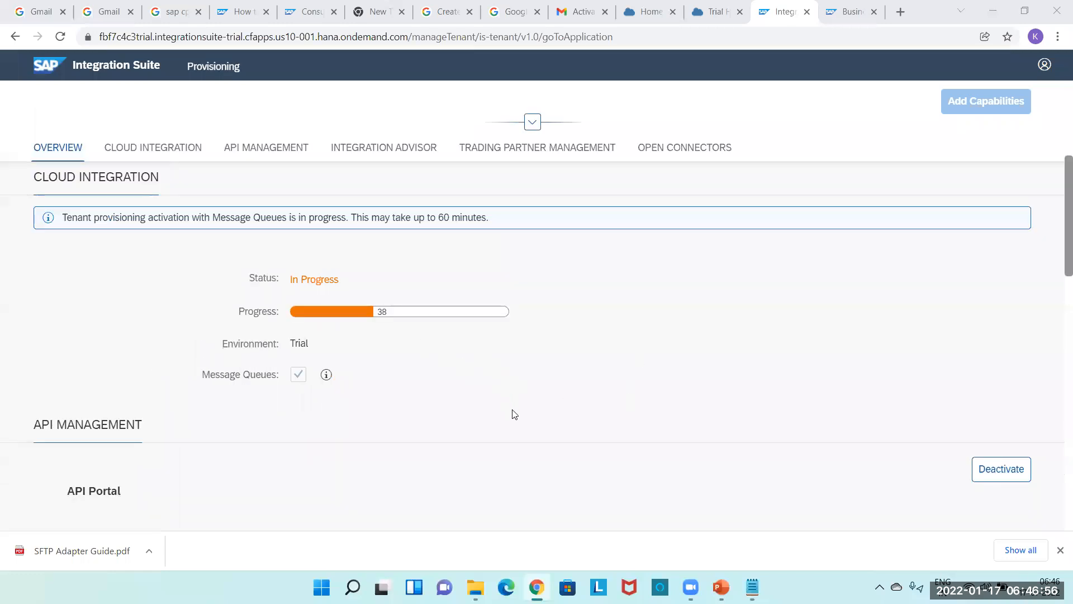
scroll(512, 414, "down", 4)
scroll(514, 416, "down", 1)
scroll(514, 416, "down", 4)
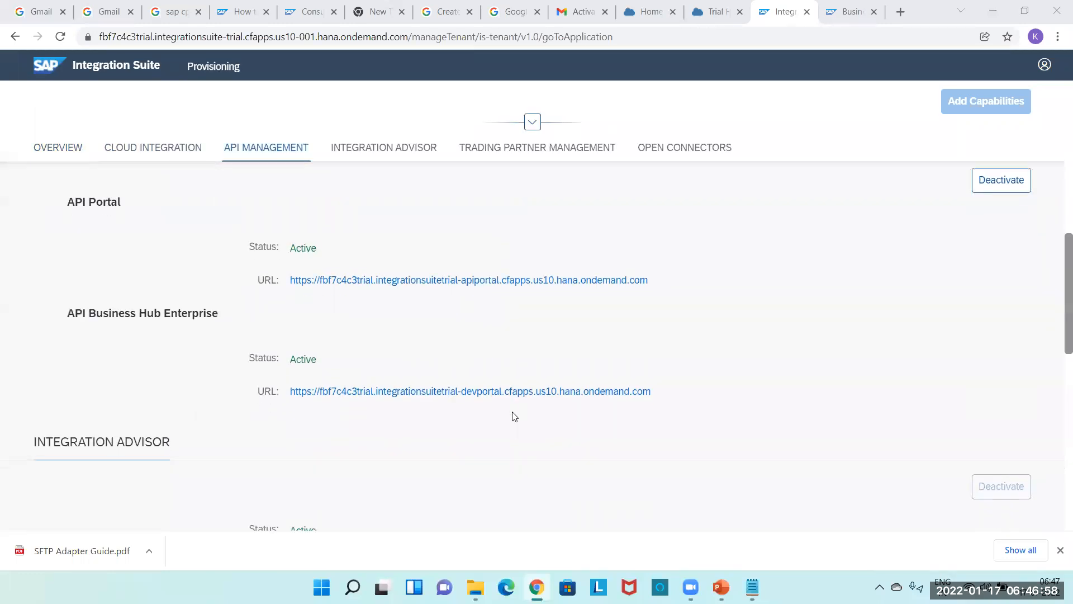
scroll(514, 418, "down", 5)
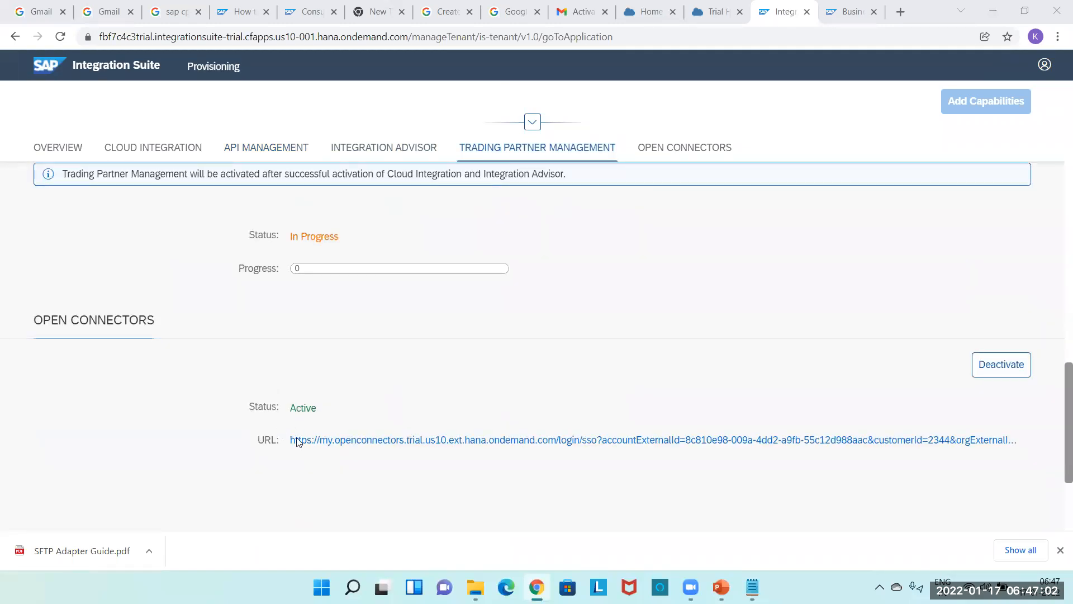
scroll(498, 458, "up", 1)
scroll(497, 457, "up", 5)
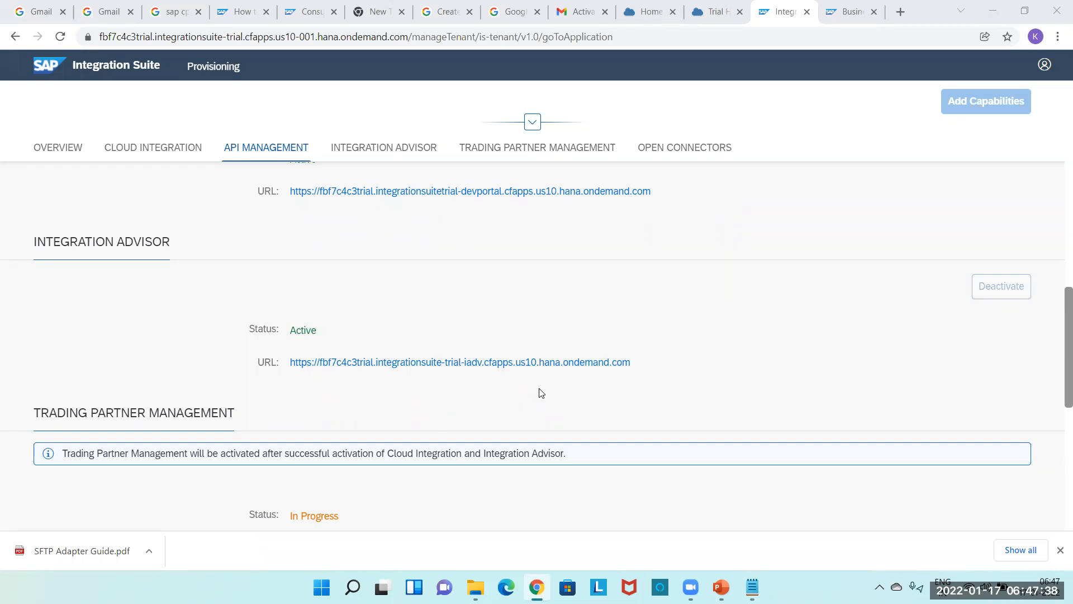
scroll(542, 405, "up", 15)
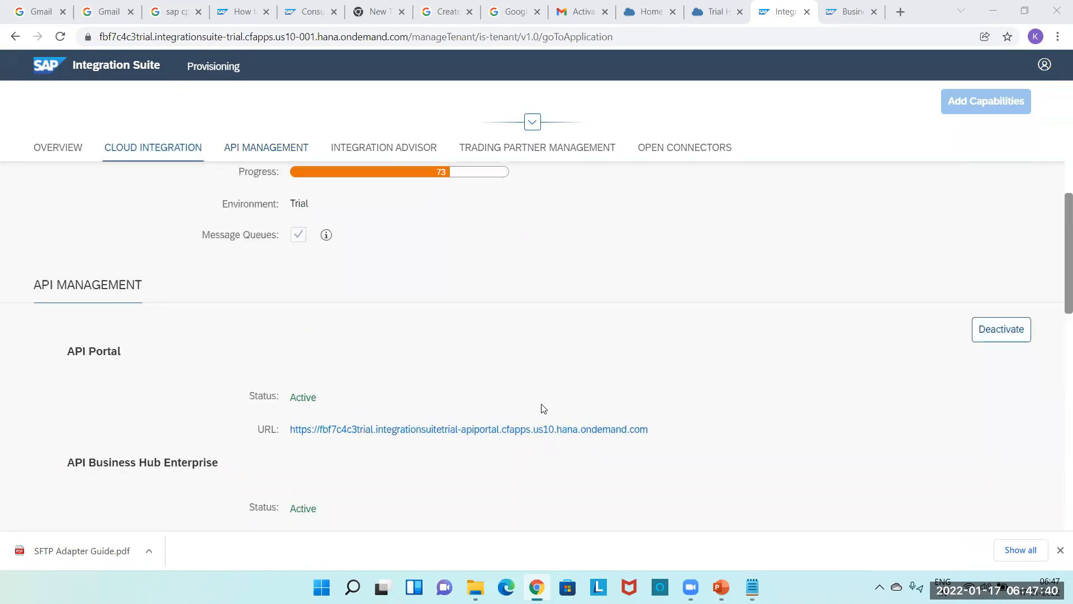
scroll(542, 411, "up", 3)
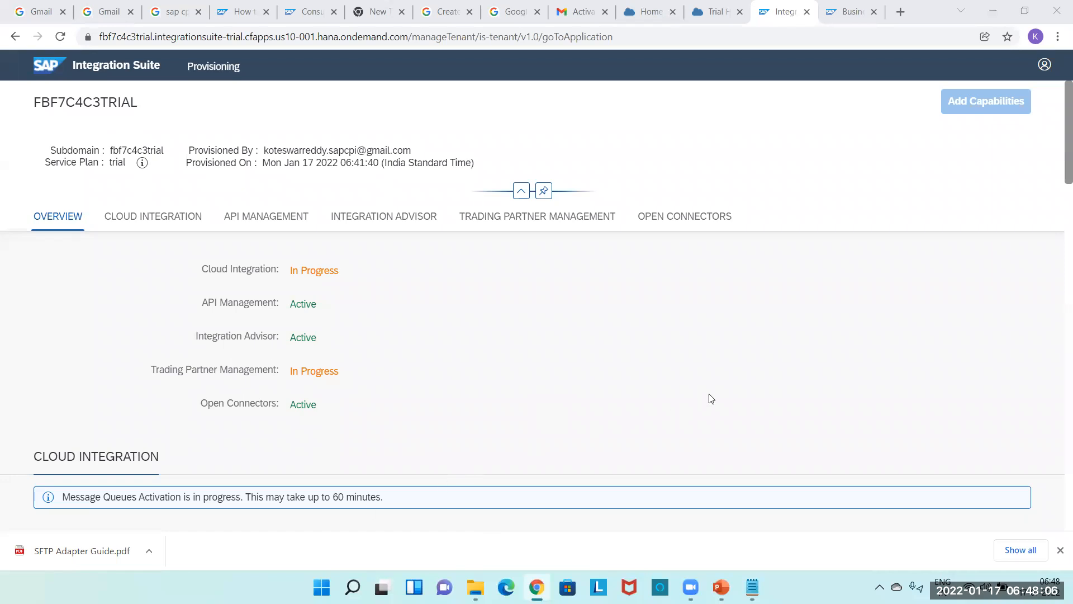
scroll(711, 398, "down", 3)
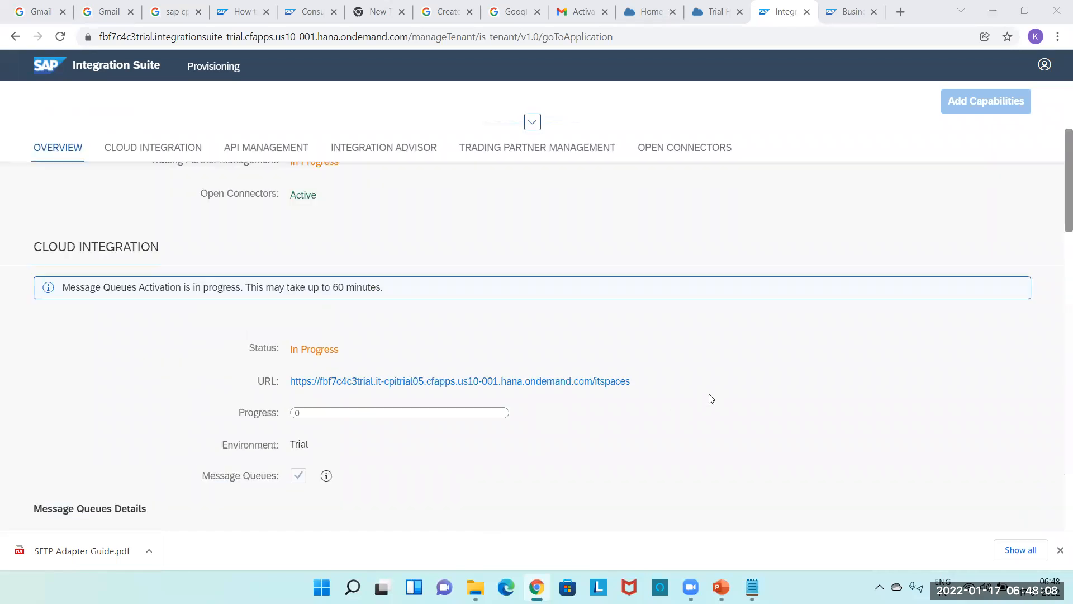
scroll(710, 398, "down", 10)
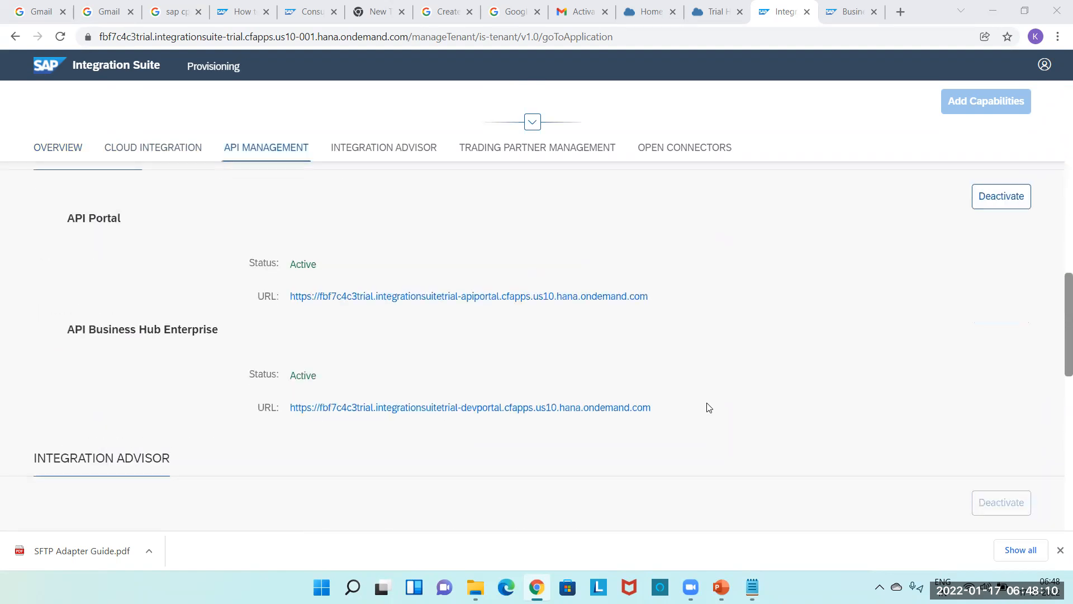
scroll(709, 407, "down", 2)
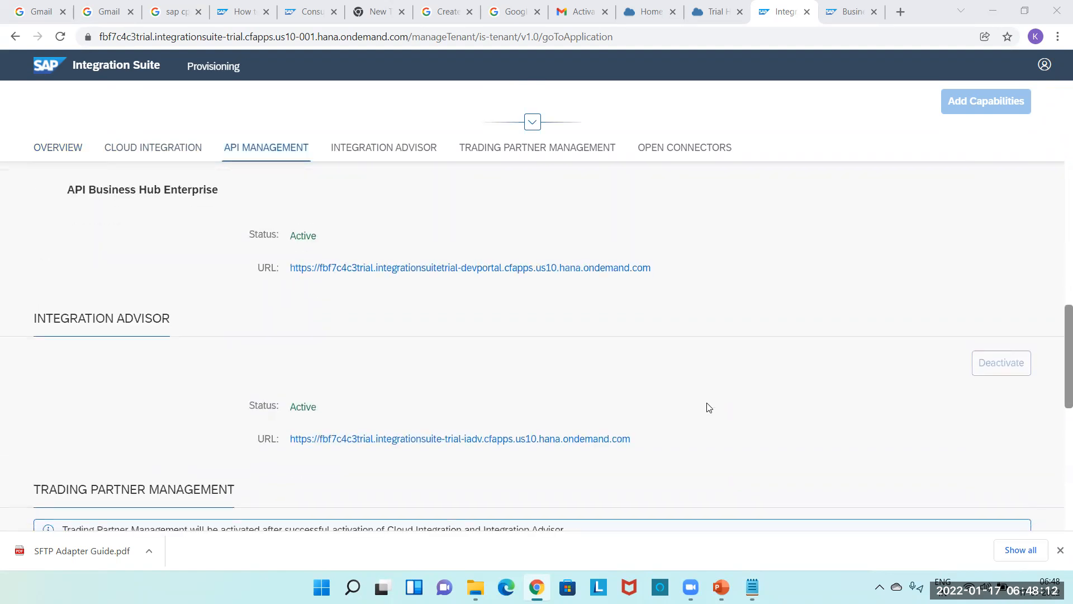
scroll(709, 407, "down", 4)
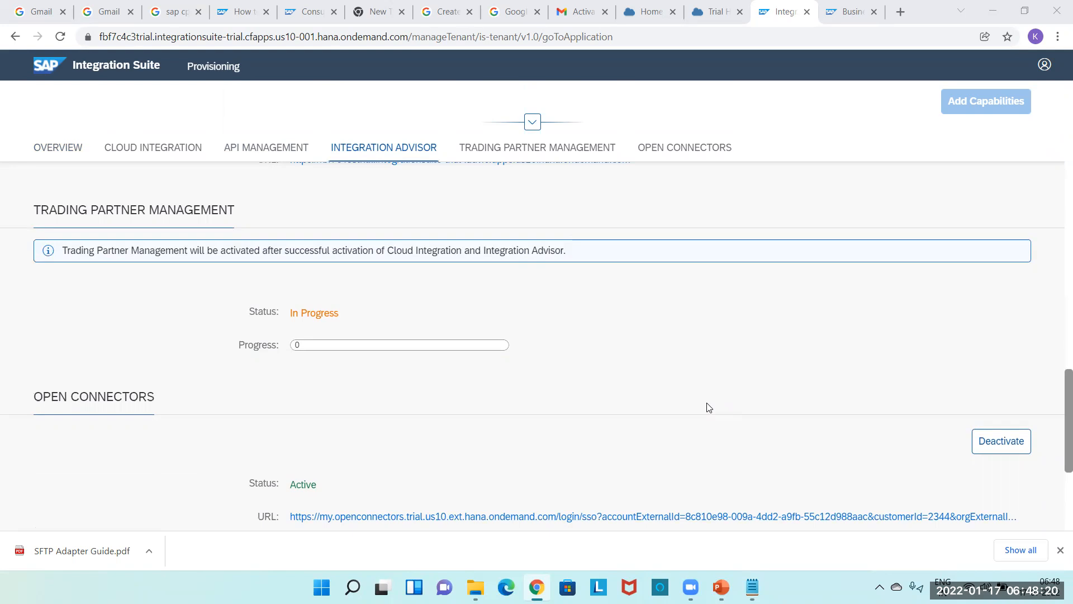
scroll(709, 407, "down", 5)
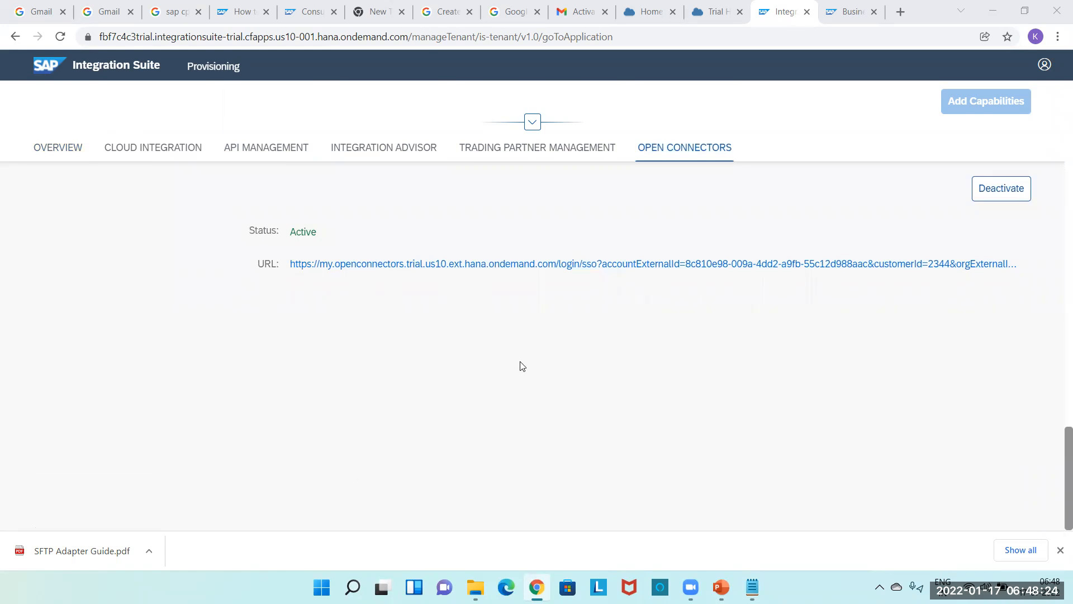
scroll(528, 458, "up", 12)
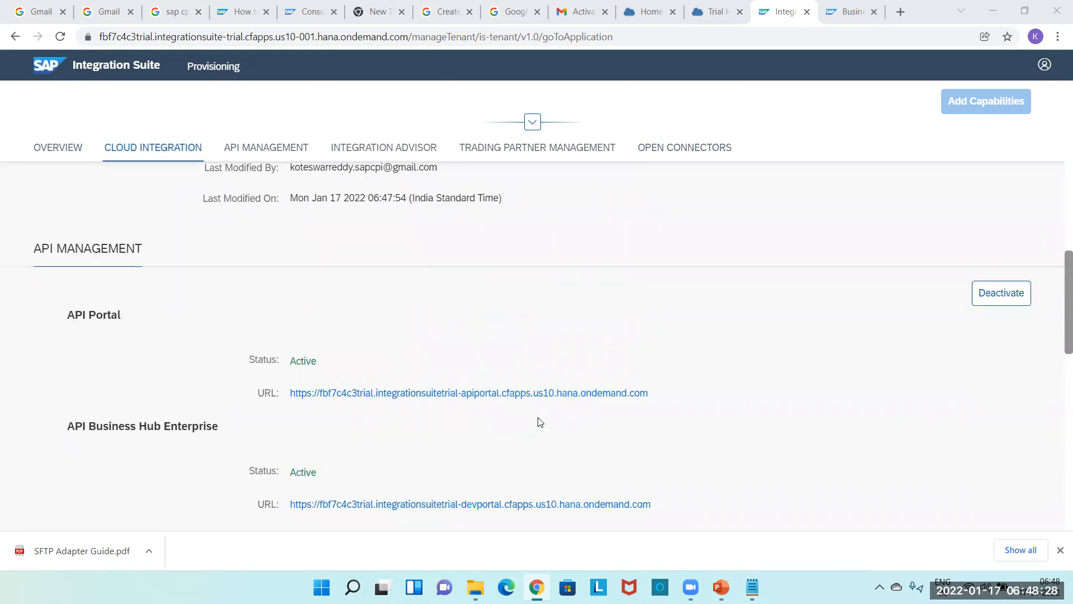
scroll(540, 421, "up", 10)
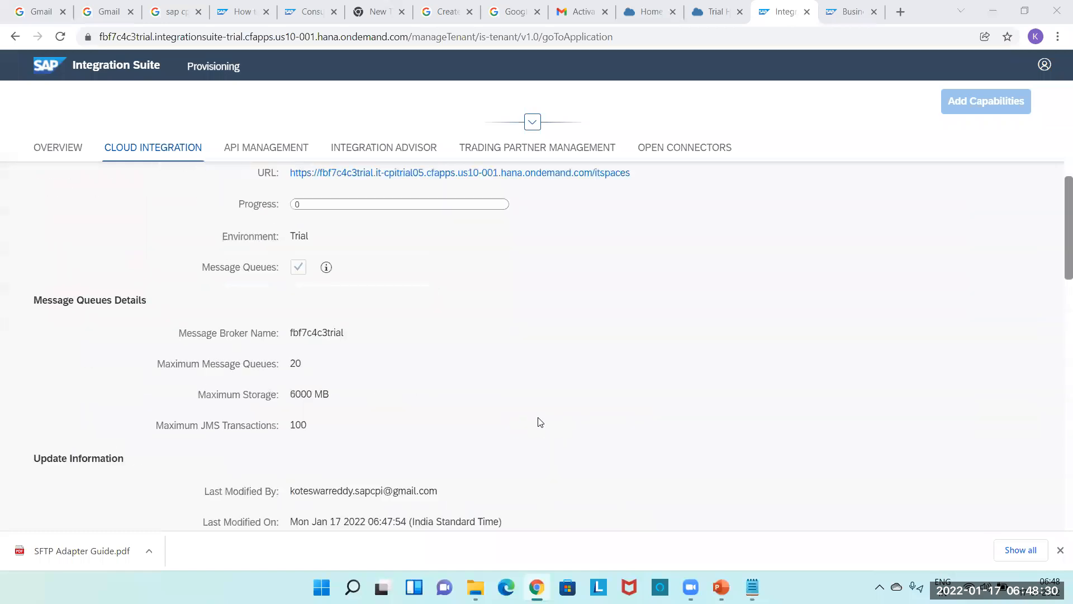
scroll(540, 422, "up", 3)
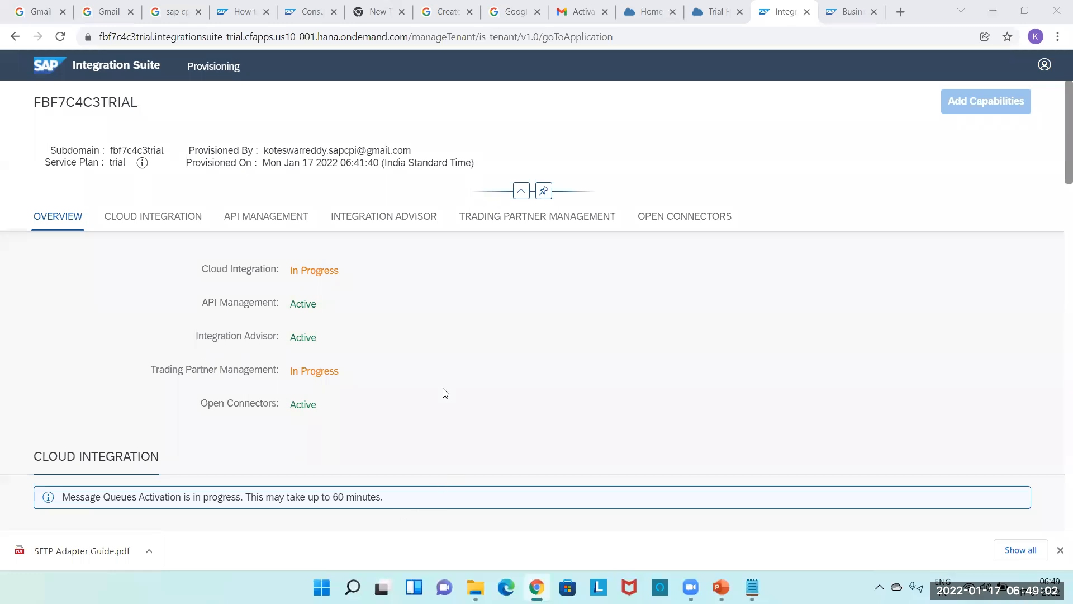
scroll(462, 392, "down", 5)
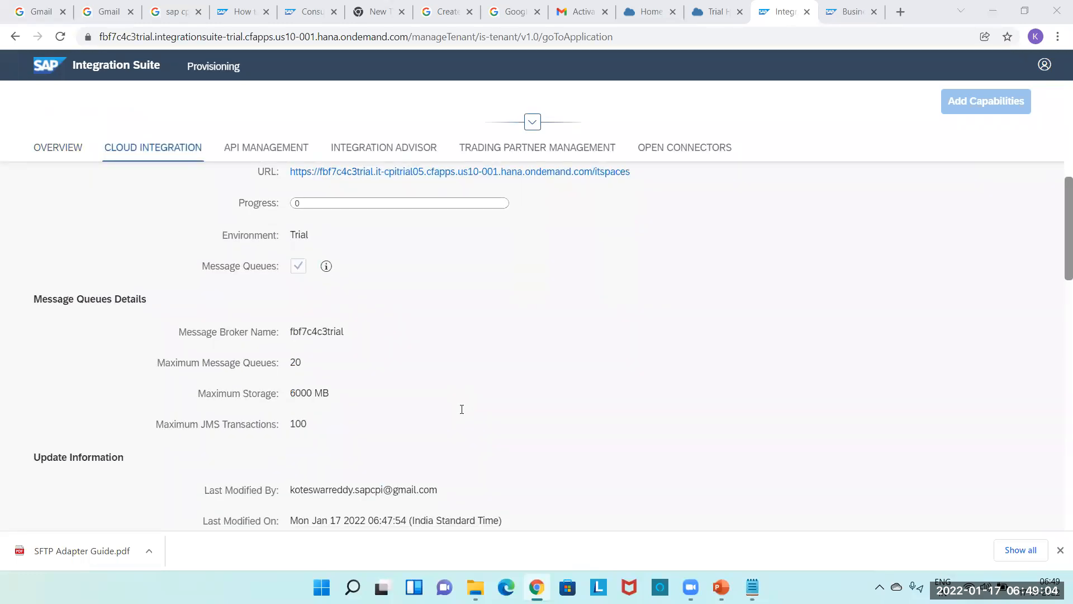
scroll(462, 409, "down", 3)
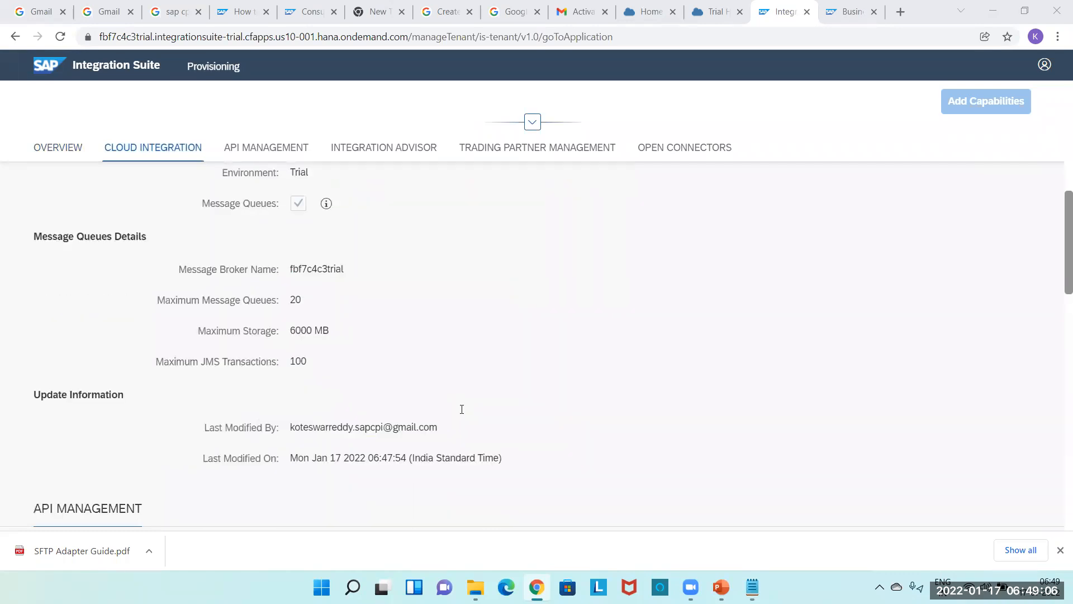
scroll(461, 409, "up", 3)
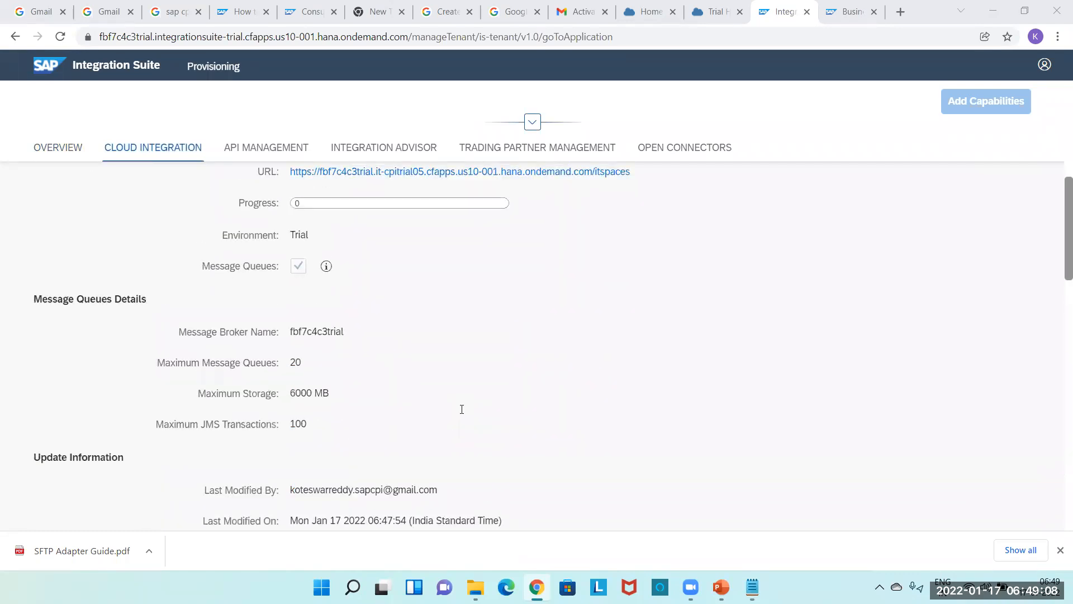
scroll(462, 411, "down", 6)
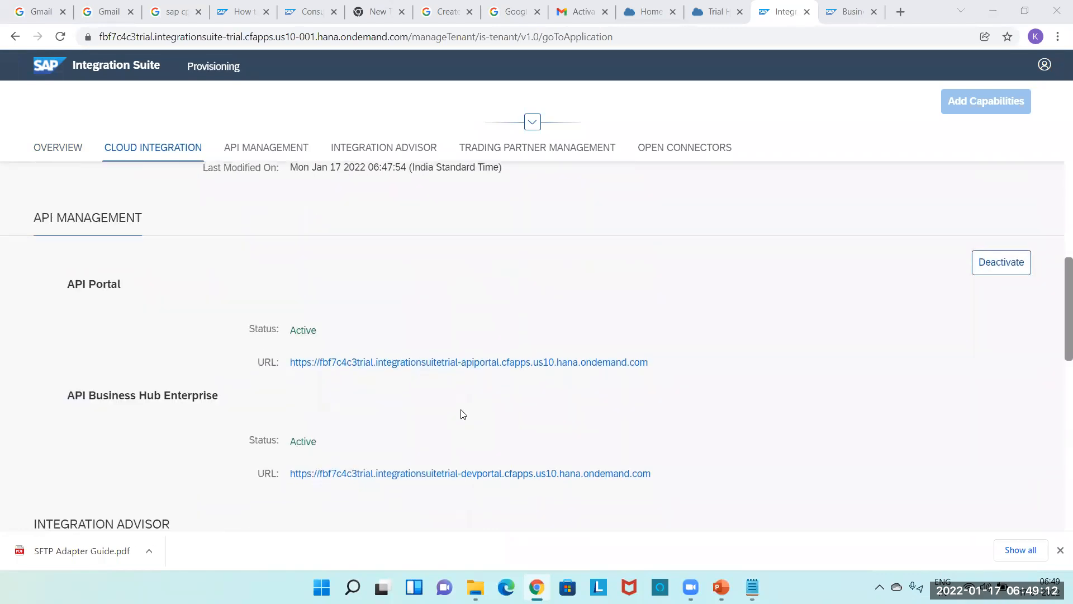
scroll(462, 414, "down", 5)
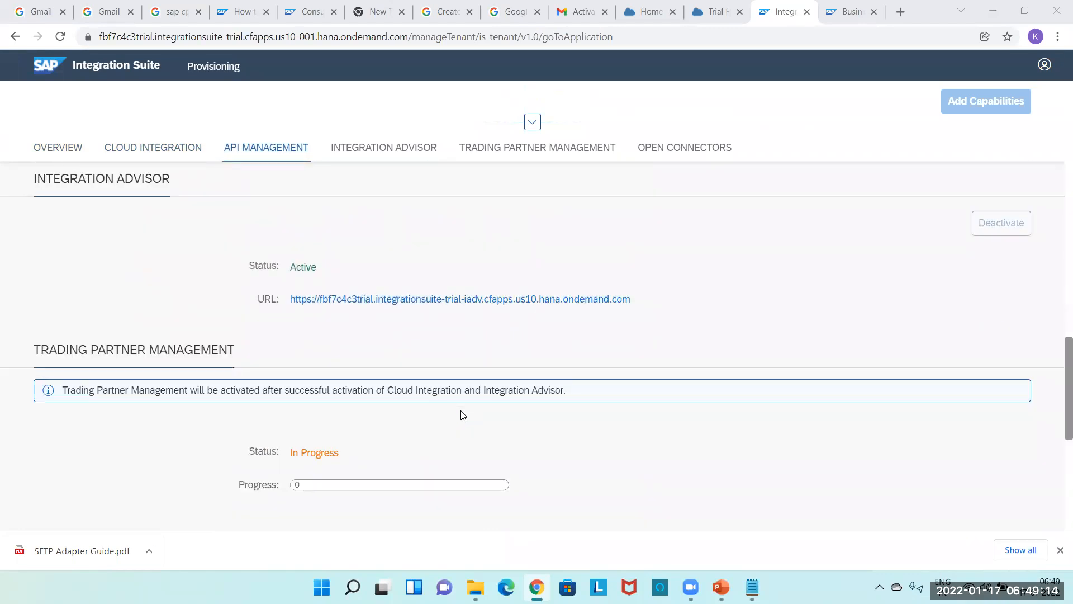
scroll(462, 415, "down", 5)
scroll(462, 415, "up", 10)
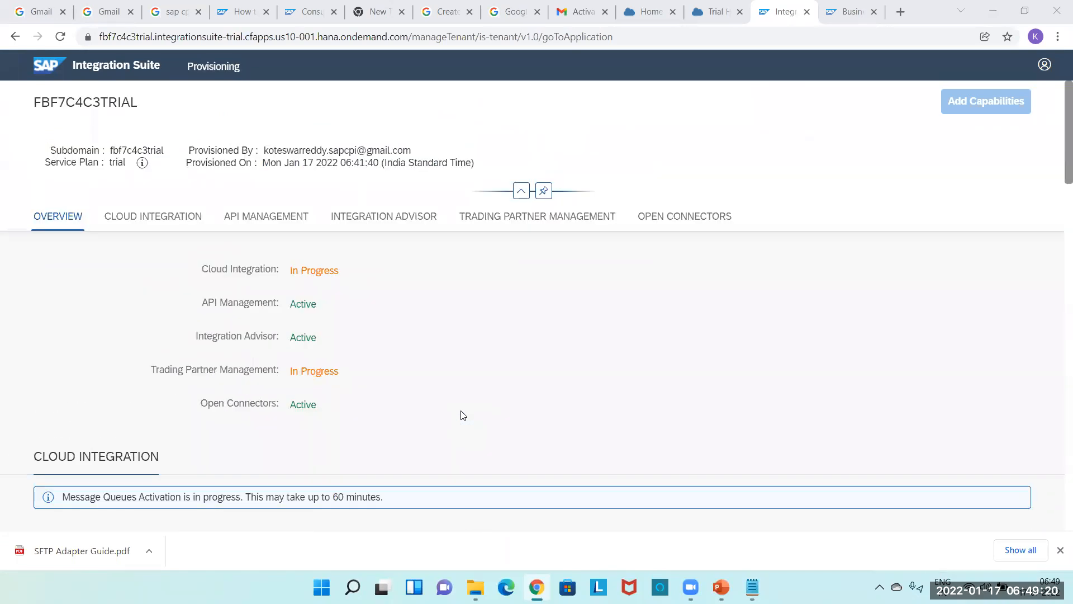
scroll(462, 414, "down", 5)
scroll(462, 415, "up", 1)
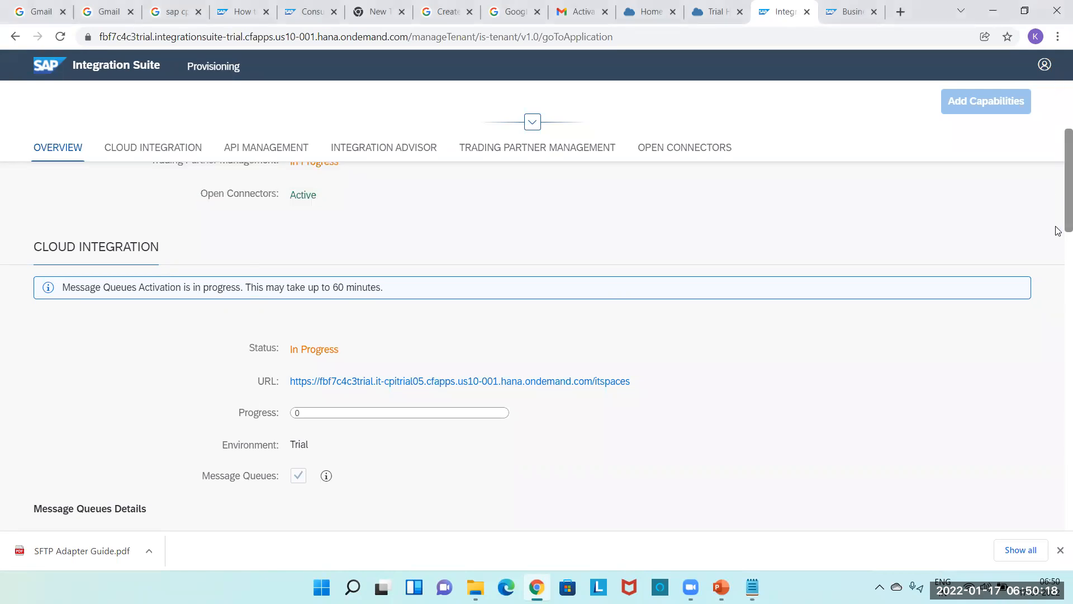
scroll(1058, 193, "down", 4)
scroll(1057, 246, "down", 2)
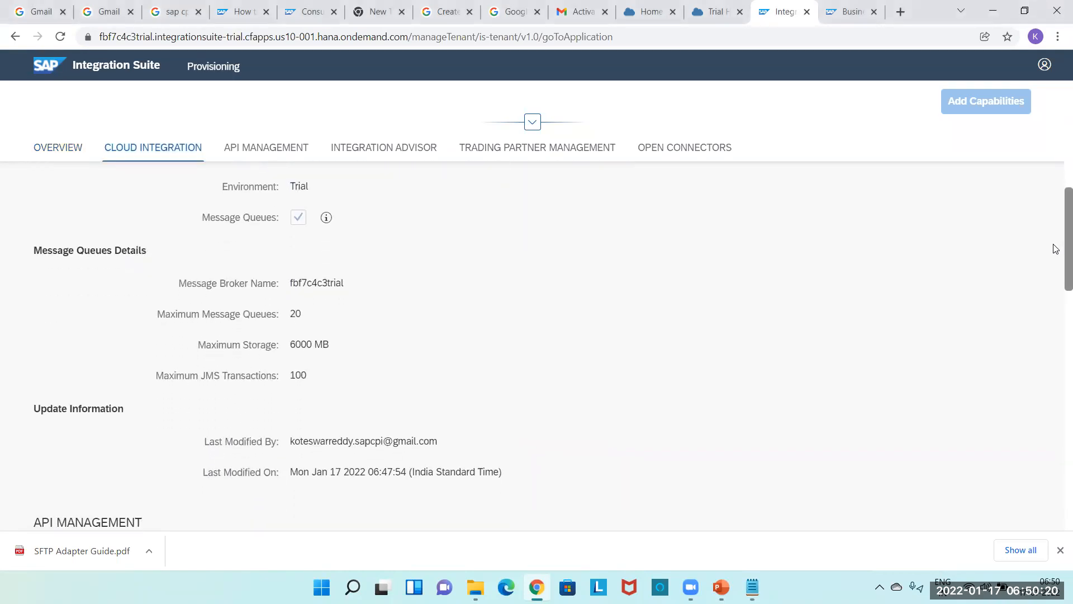
scroll(1051, 275, "down", 5)
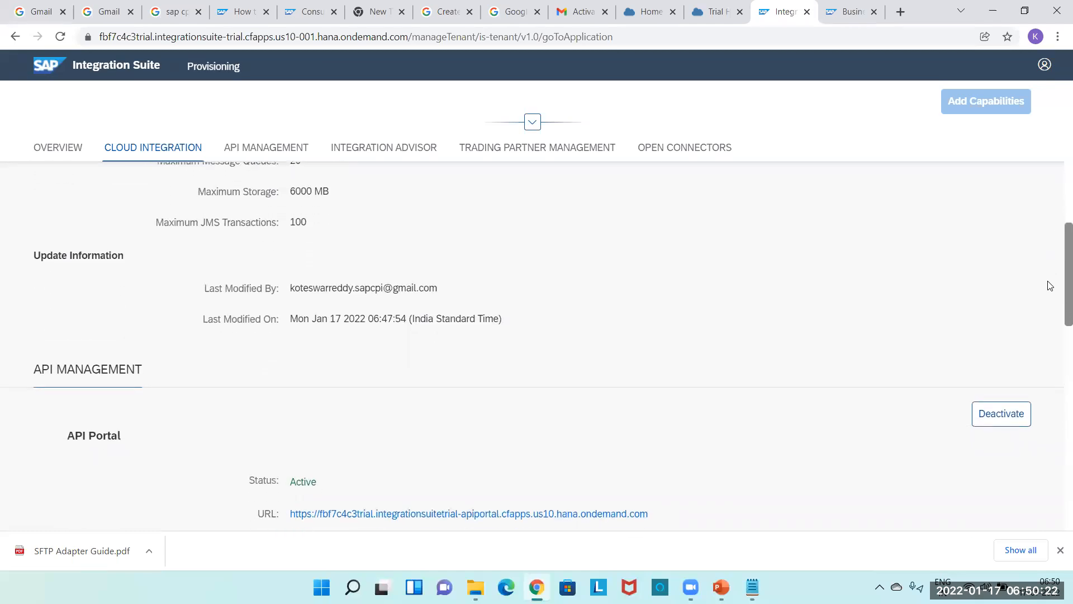
left_click_drag(1026, 347, 972, 445)
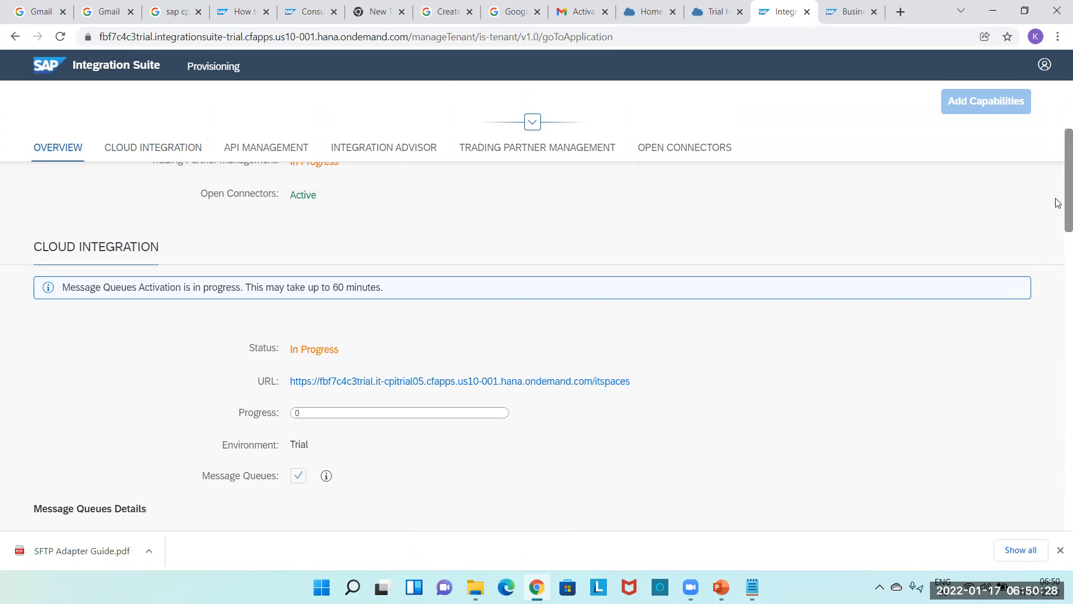
left_click_drag(1058, 214, 1054, 303)
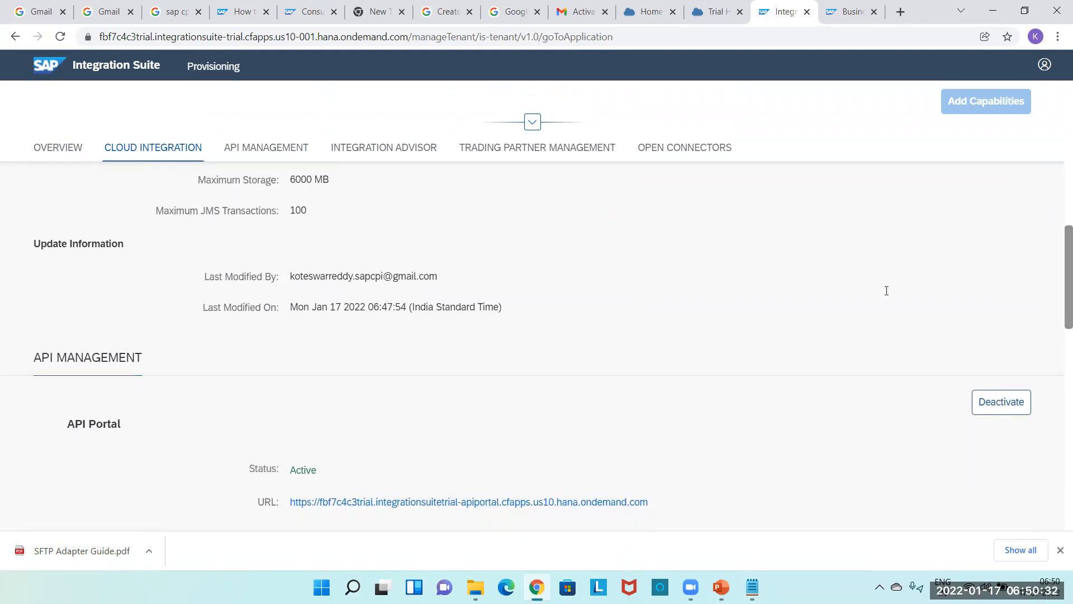
scroll(886, 288, "down", 5)
scroll(909, 247, "down", 4)
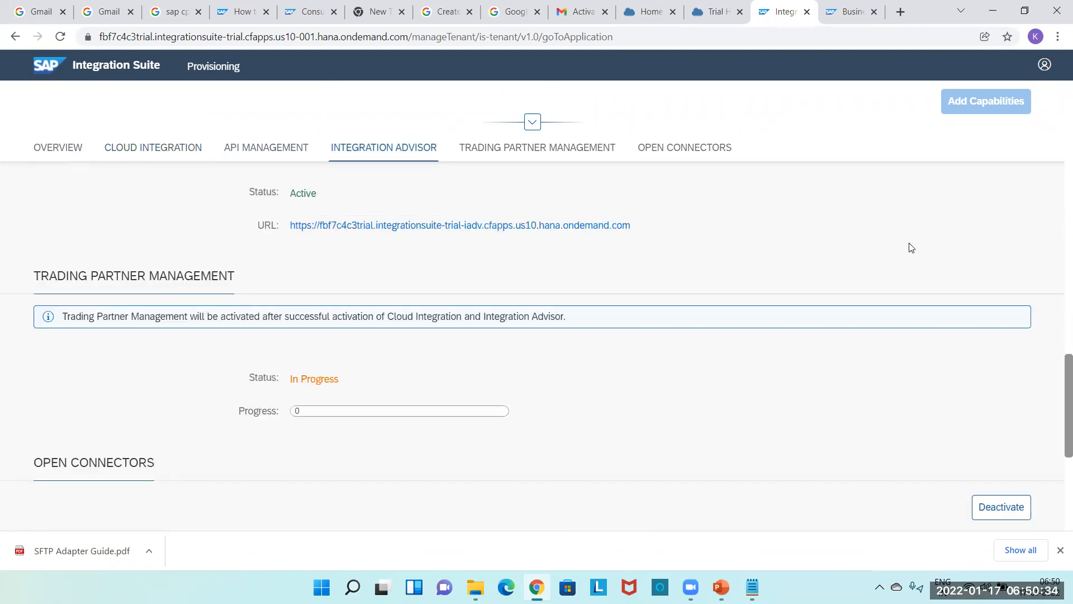
scroll(910, 247, "down", 5)
scroll(912, 247, "up", 15)
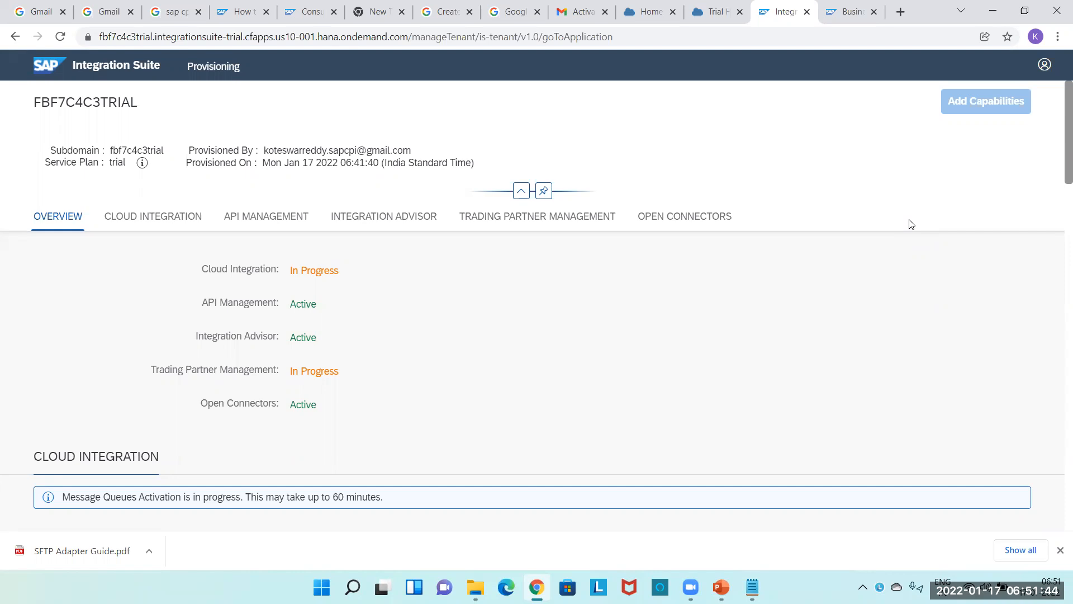
scroll(631, 359, "down", 5)
scroll(631, 358, "up", 5)
scroll(630, 341, "down", 8)
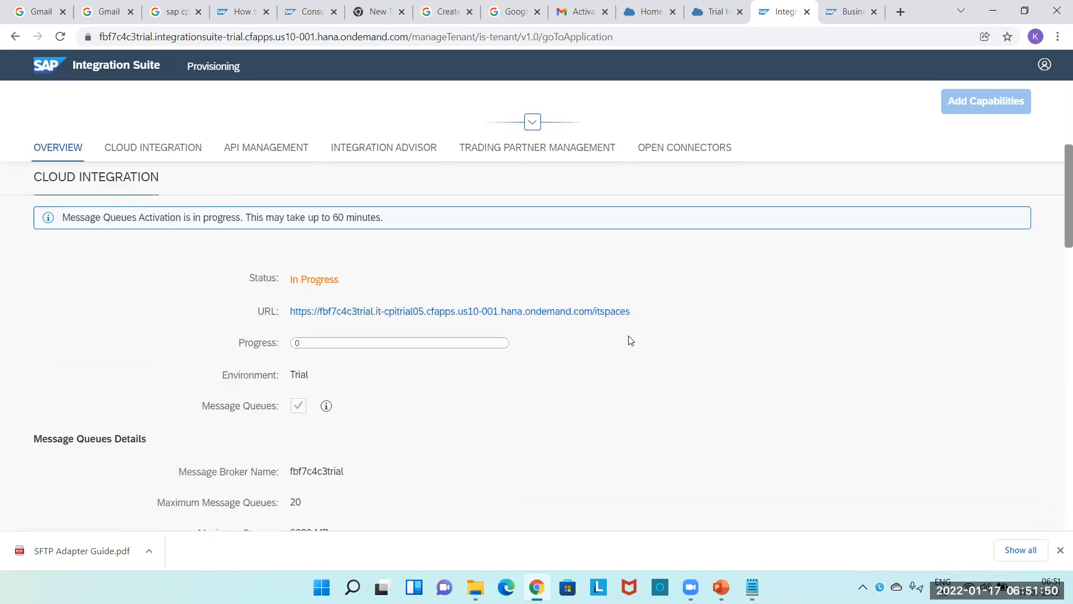
scroll(641, 355, "down", 5)
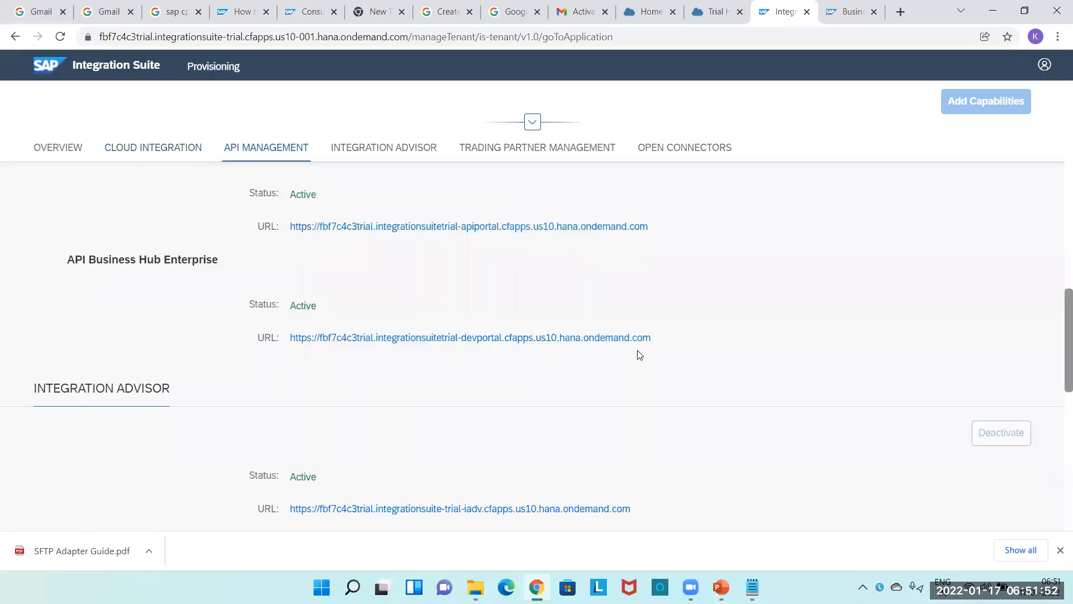
scroll(640, 356, "up", 2)
scroll(640, 355, "down", 2)
scroll(640, 356, "up", 3)
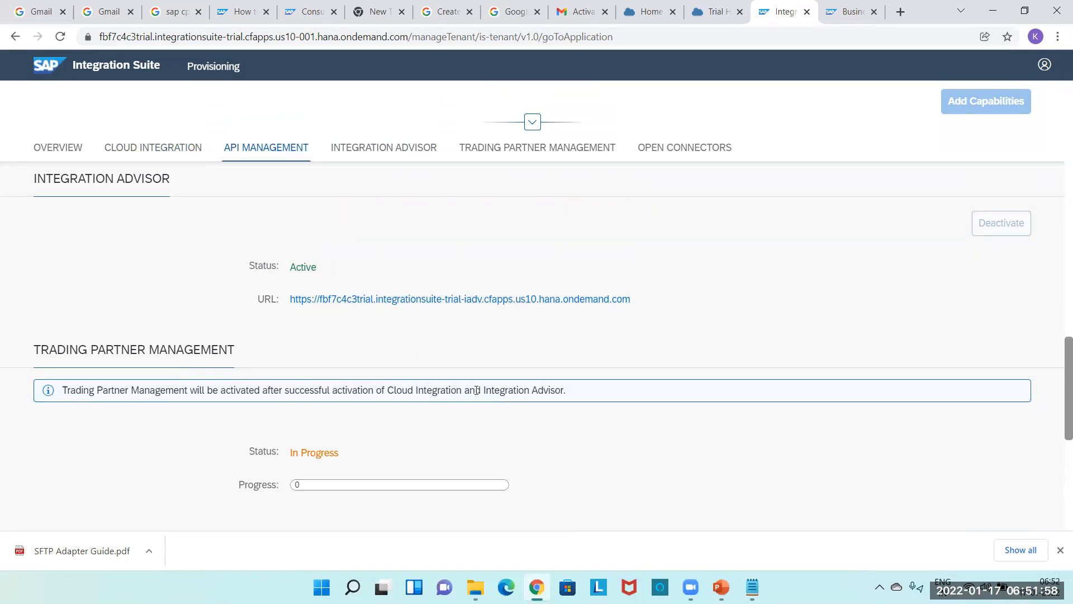
scroll(542, 403, "down", 4)
scroll(541, 402, "down", 3)
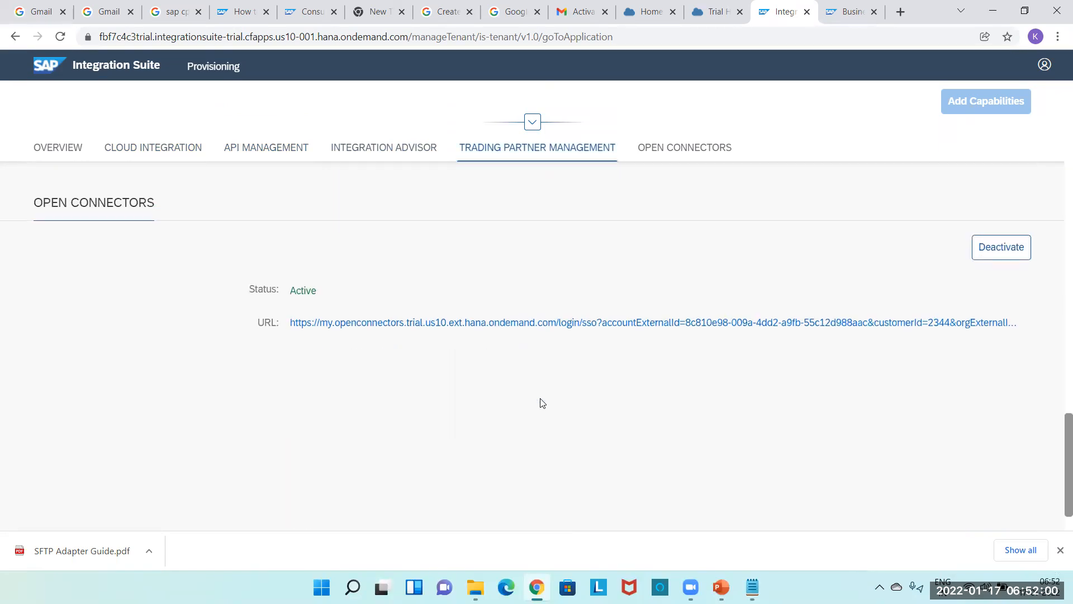
scroll(540, 403, "up", 12)
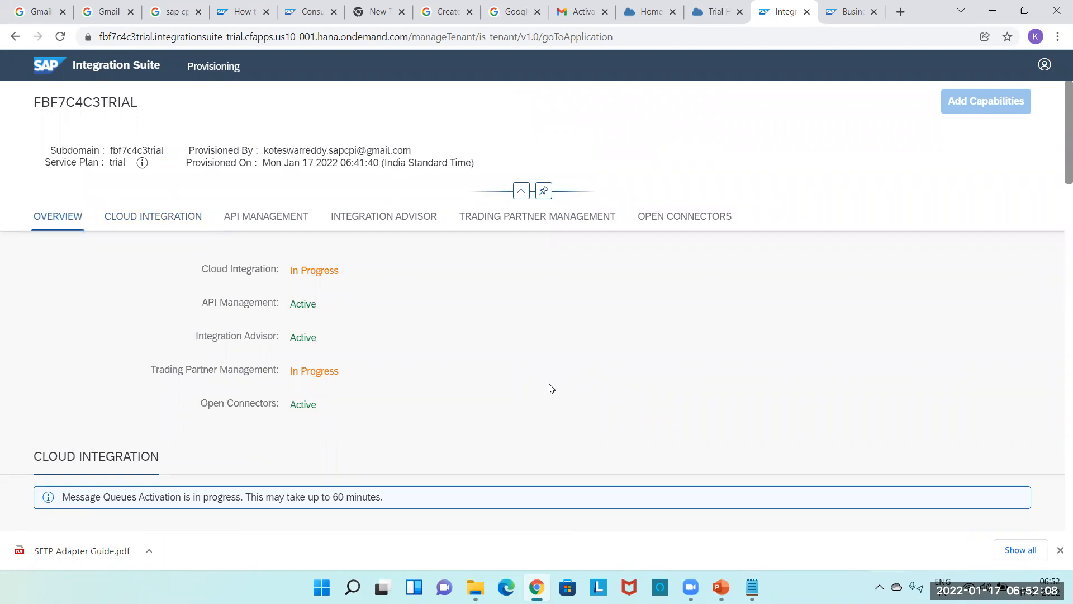
Step: In Gmail, open the SAP.com welcome email from the inbox and read through it
left_click(577, 12)
left_click(199, 113)
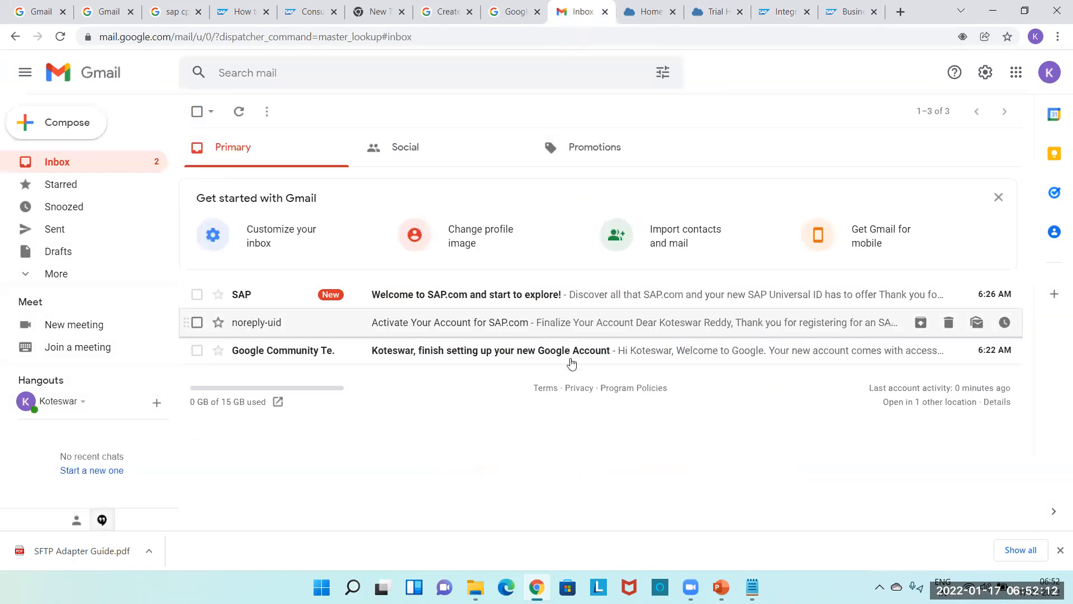
left_click(501, 299)
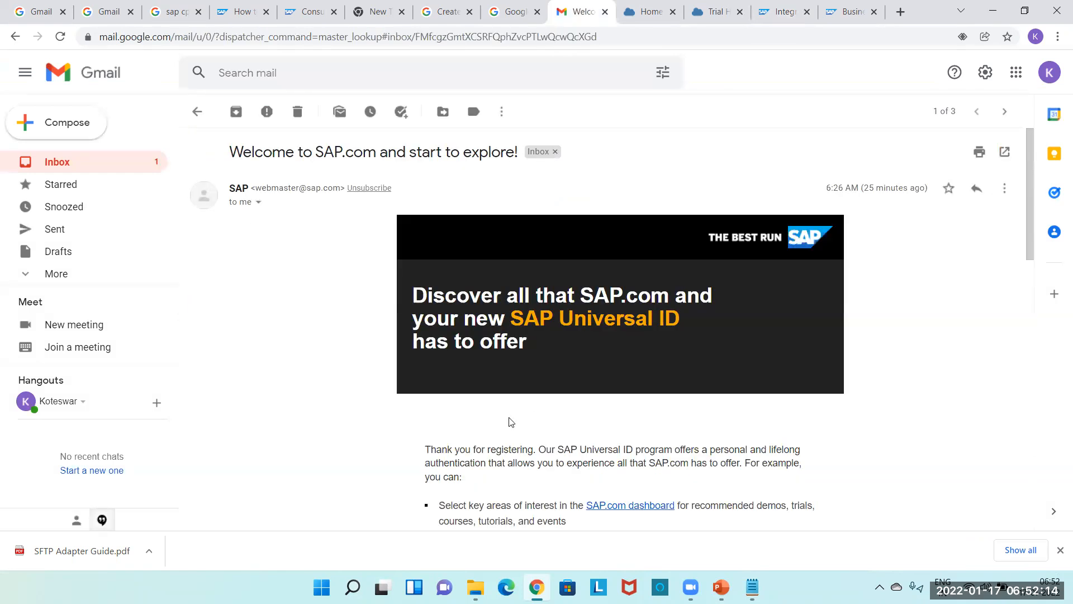
scroll(596, 408, "down", 7)
scroll(595, 402, "up", 3)
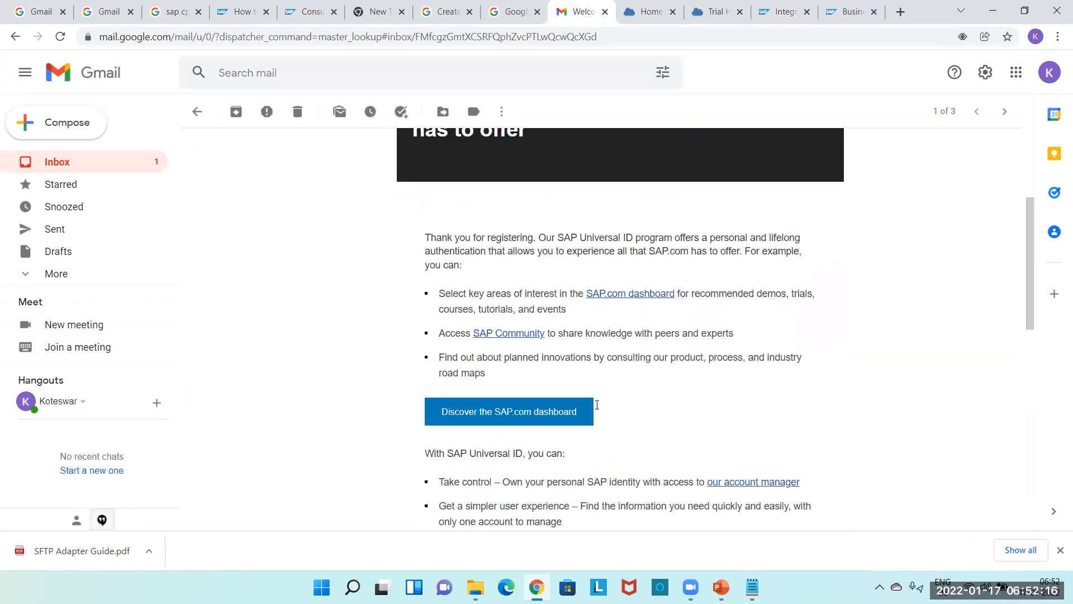
scroll(577, 311, "down", 6)
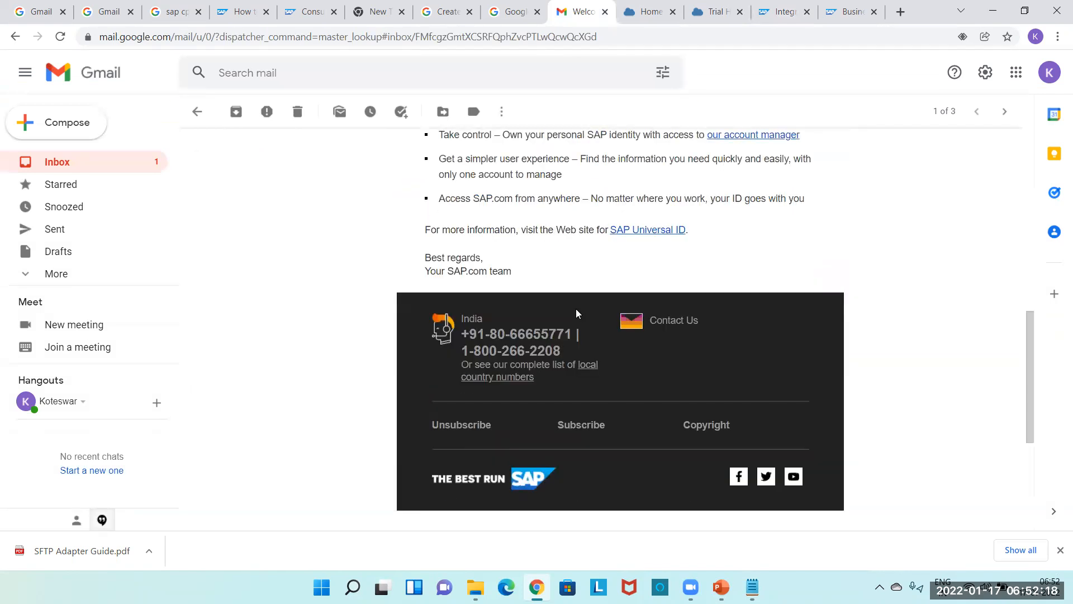
scroll(576, 311, "up", 10)
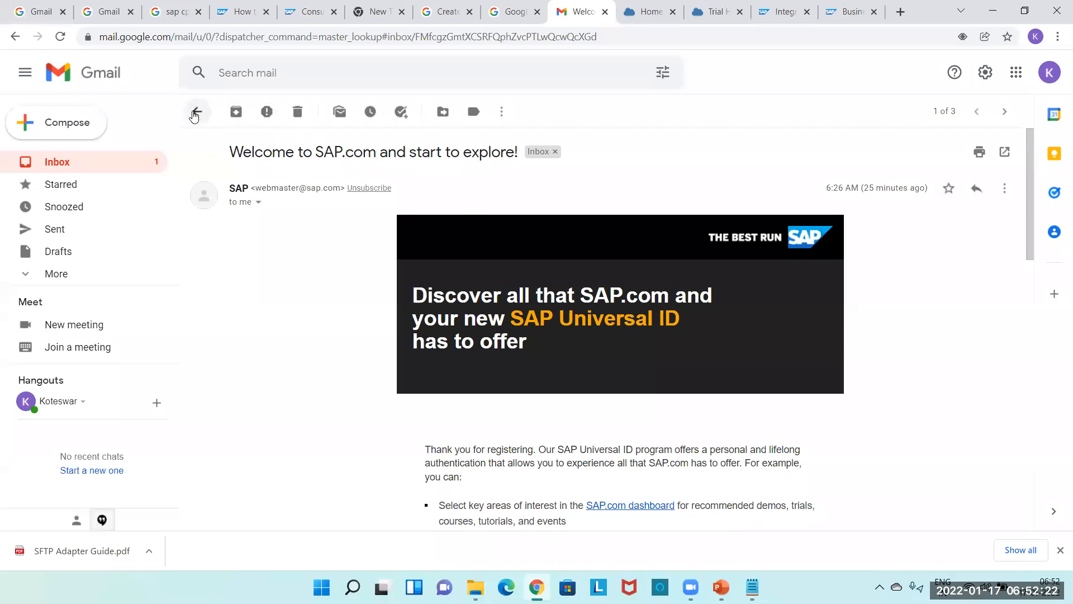
Step: Leave Gmail for the BTP Cockpit trial account explorer and its Home page
left_click(197, 111)
left_click(716, 11)
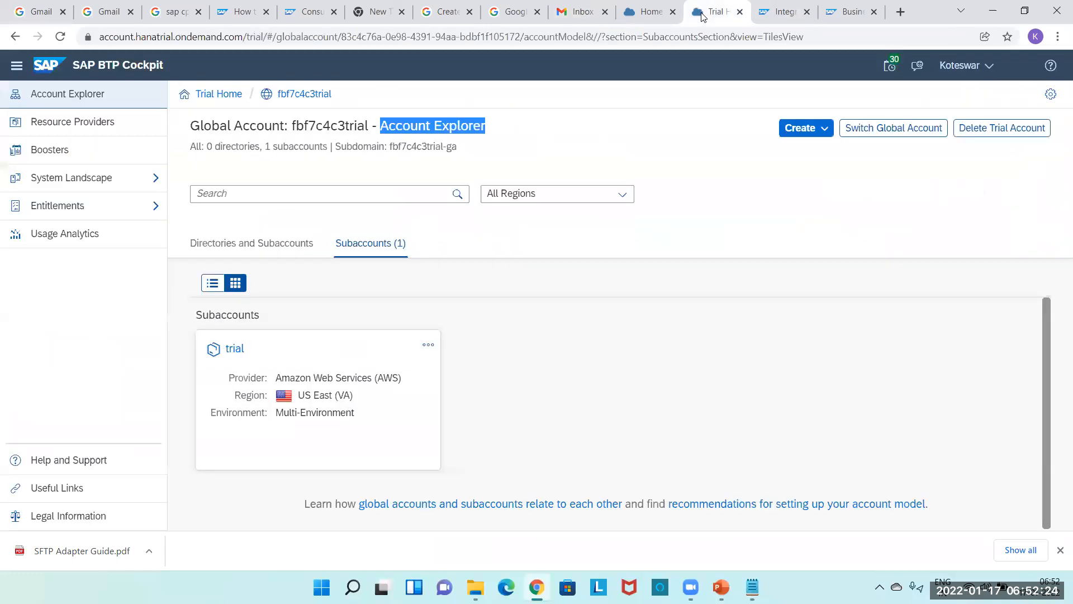
left_click(650, 14)
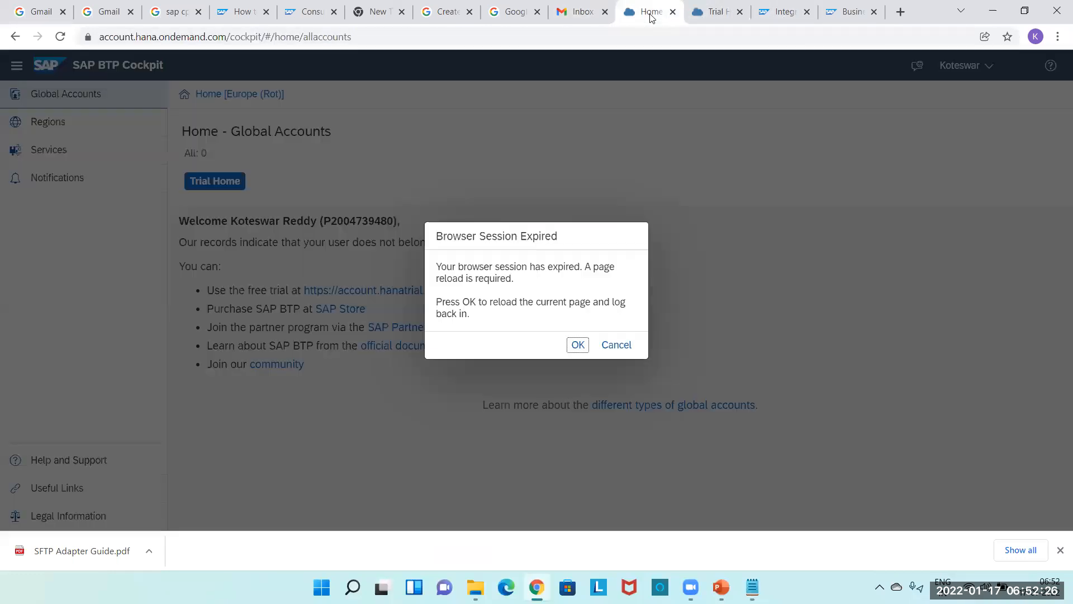
Step: Accept the Browser Session Expired reload, then go via the account explorer back to Integration Suite provisioning
left_click(584, 342)
left_click(717, 11)
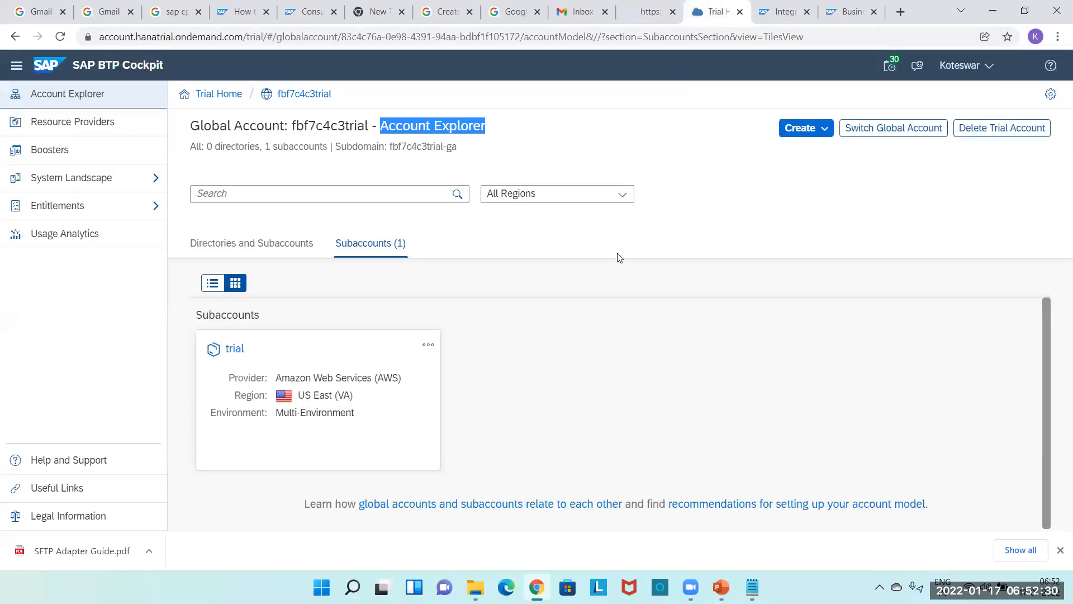
left_click(783, 11)
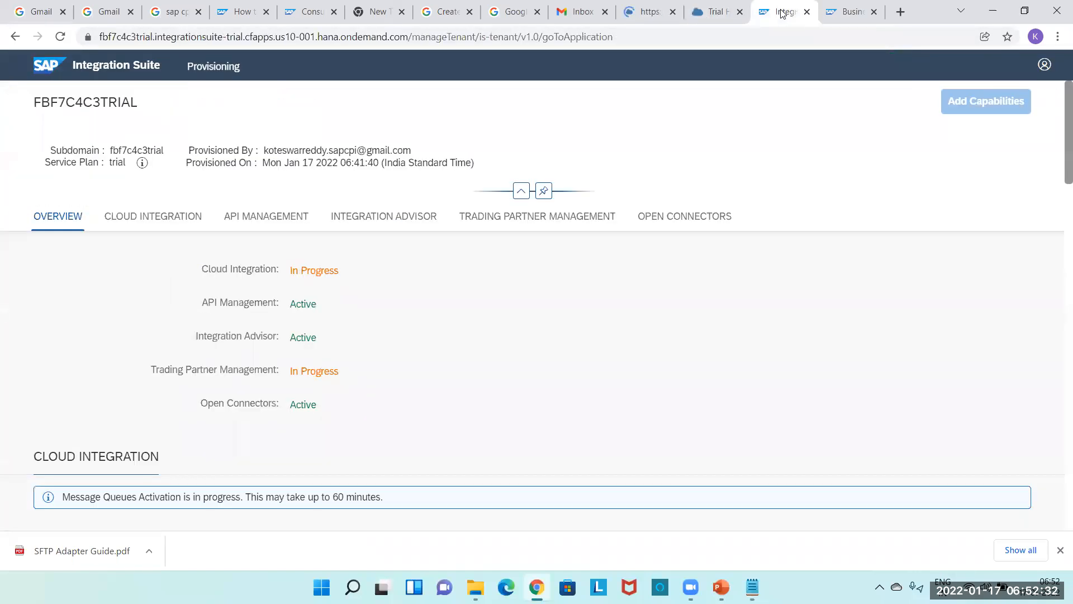
left_click(647, 14)
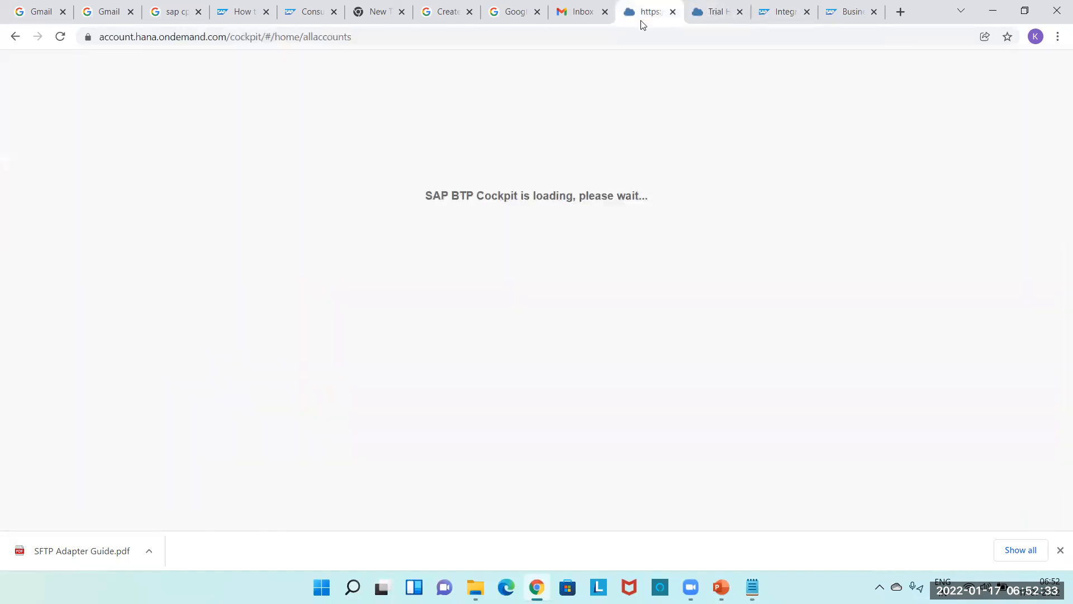
left_click(704, 17)
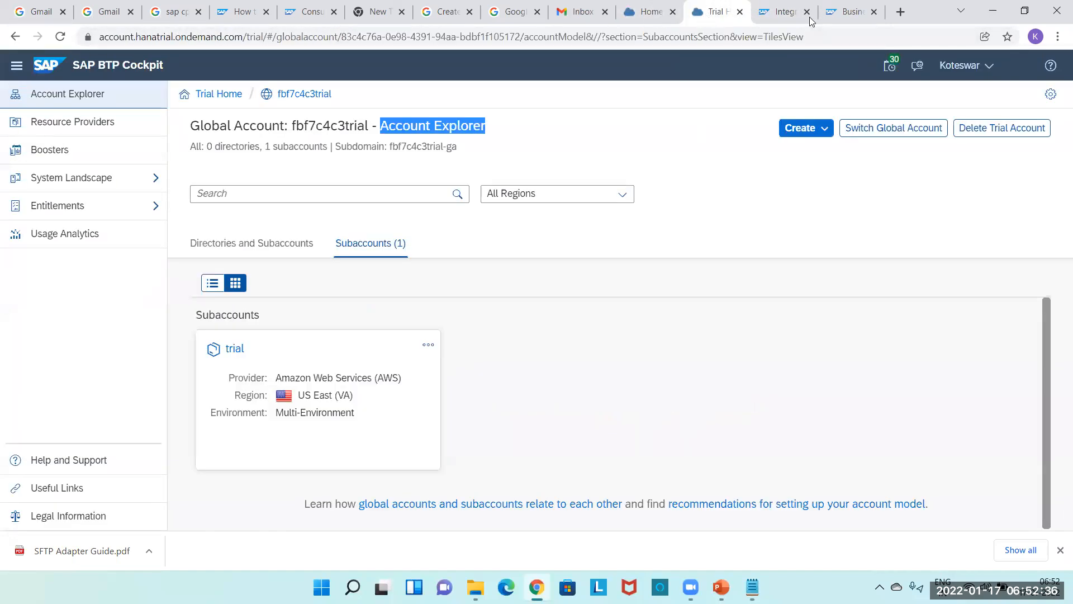
left_click(790, 10)
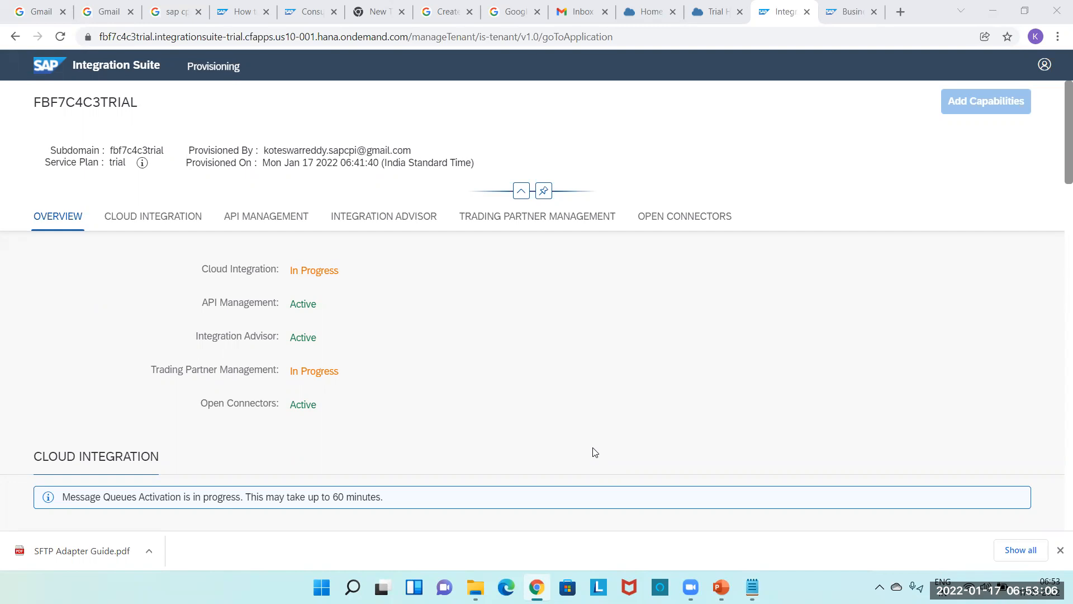
Step: Highlight the In Progress status of Cloud Integration and Trading Partner Management, then scroll down the capabilities
left_click_drag(290, 272, 339, 277)
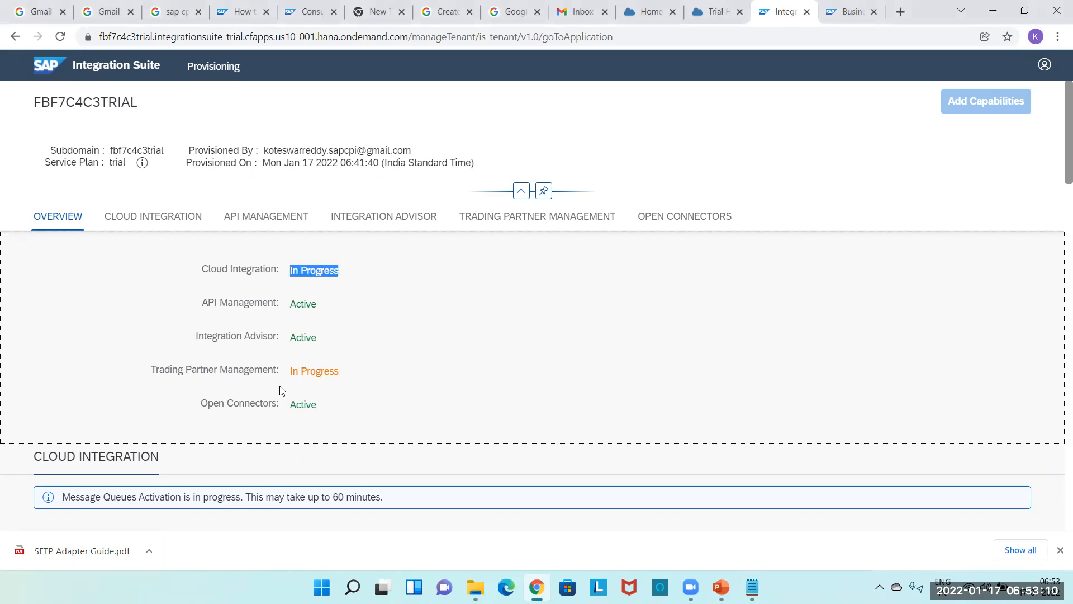
left_click_drag(292, 371, 345, 374)
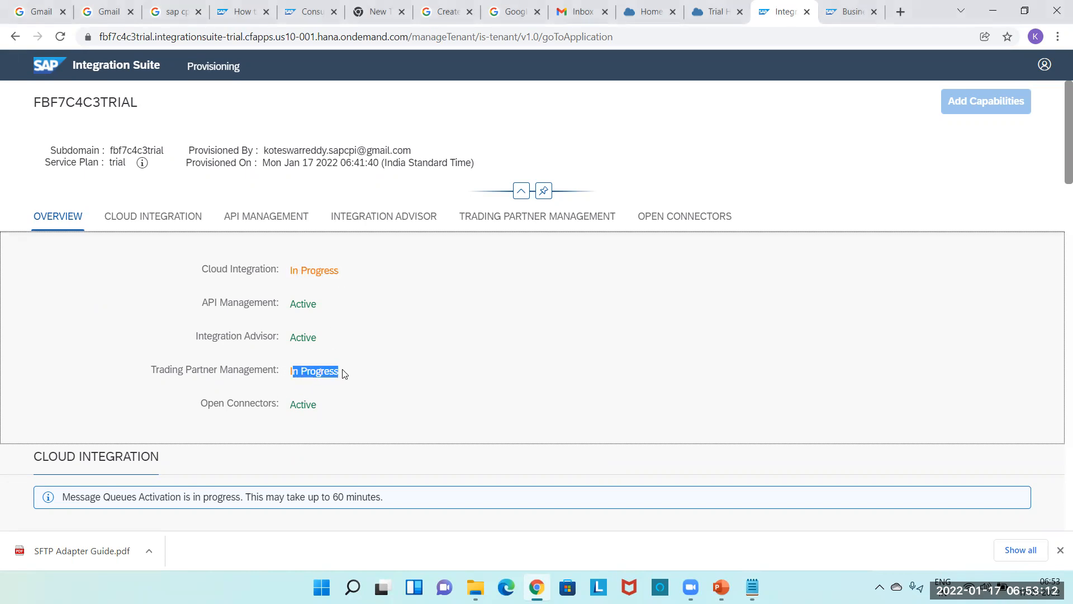
scroll(373, 397, "down", 5)
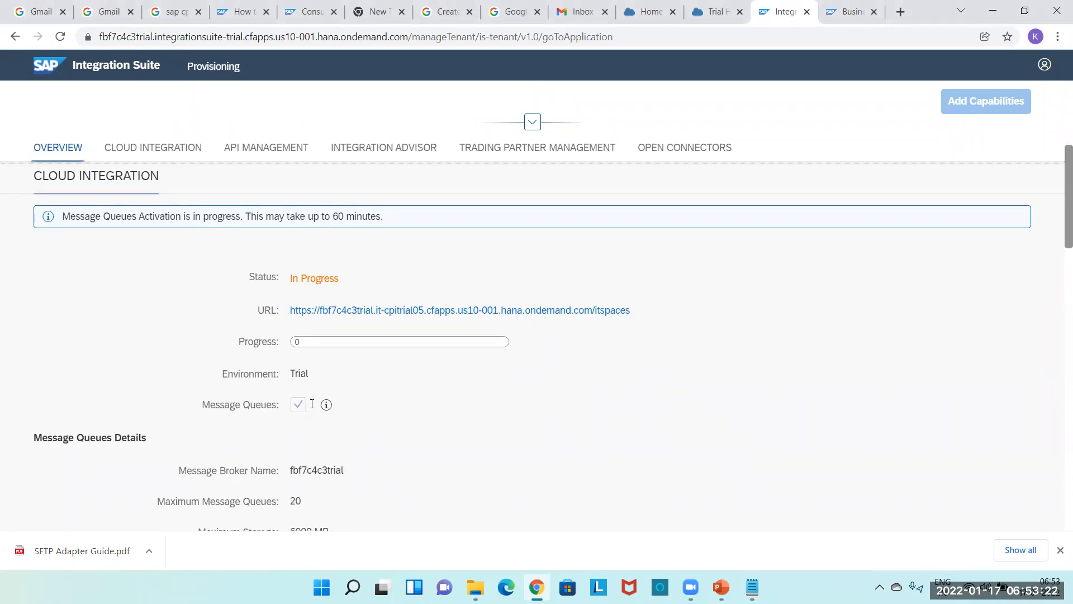
scroll(313, 408, "down", 3)
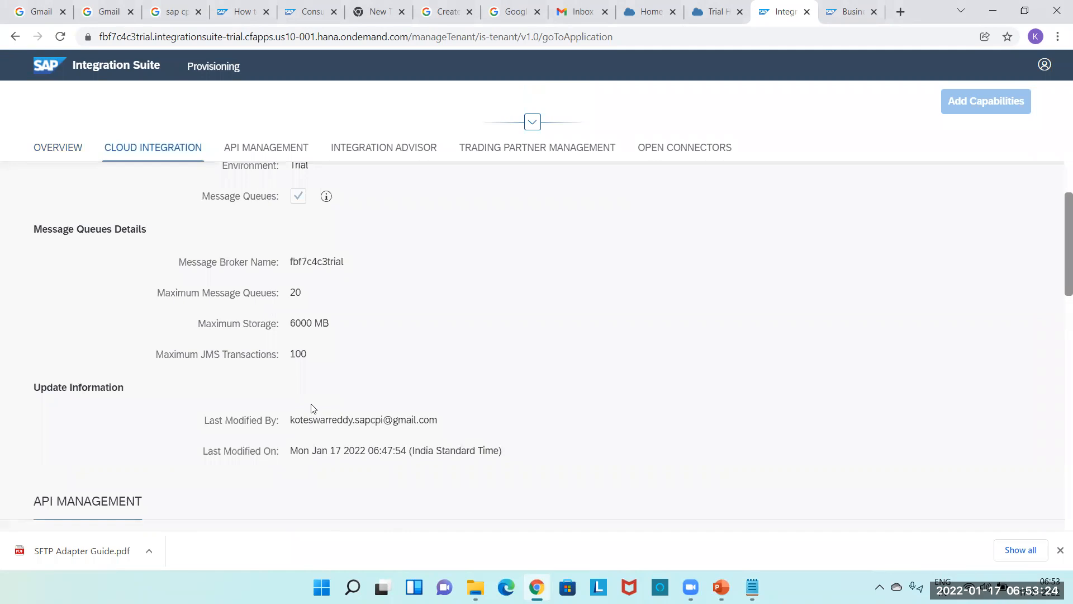
scroll(312, 408, "down", 2)
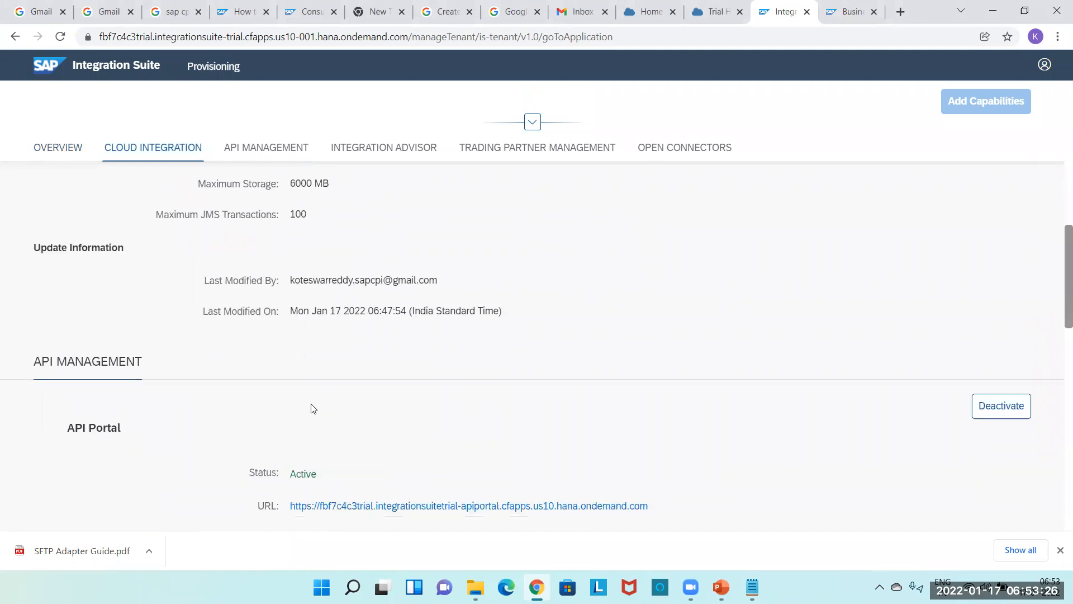
scroll(312, 404, "down", 1)
scroll(312, 405, "down", 3)
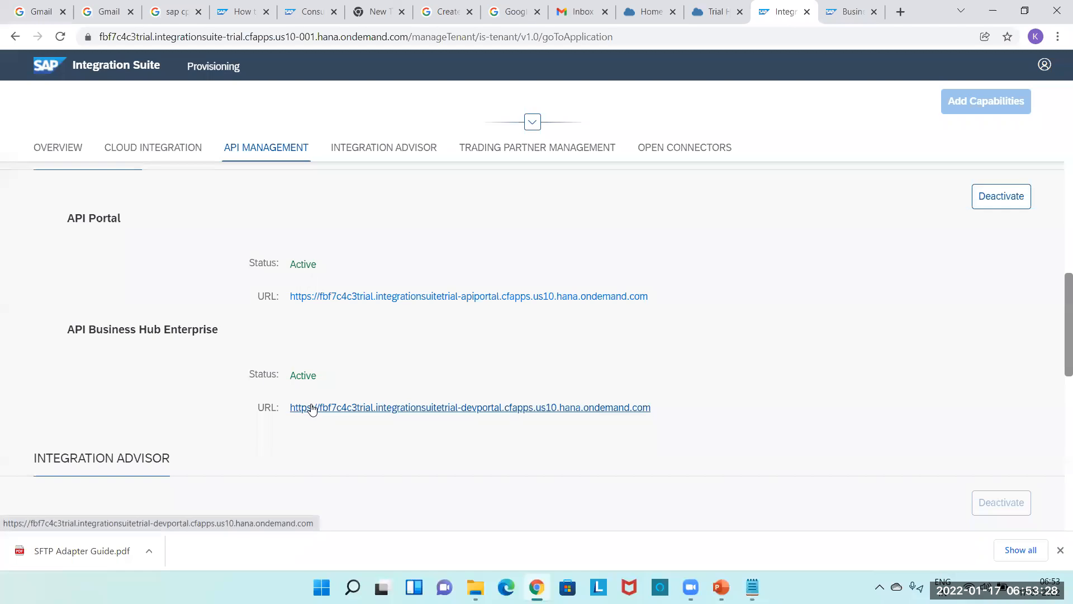
scroll(311, 408, "down", 4)
scroll(311, 409, "down", 3)
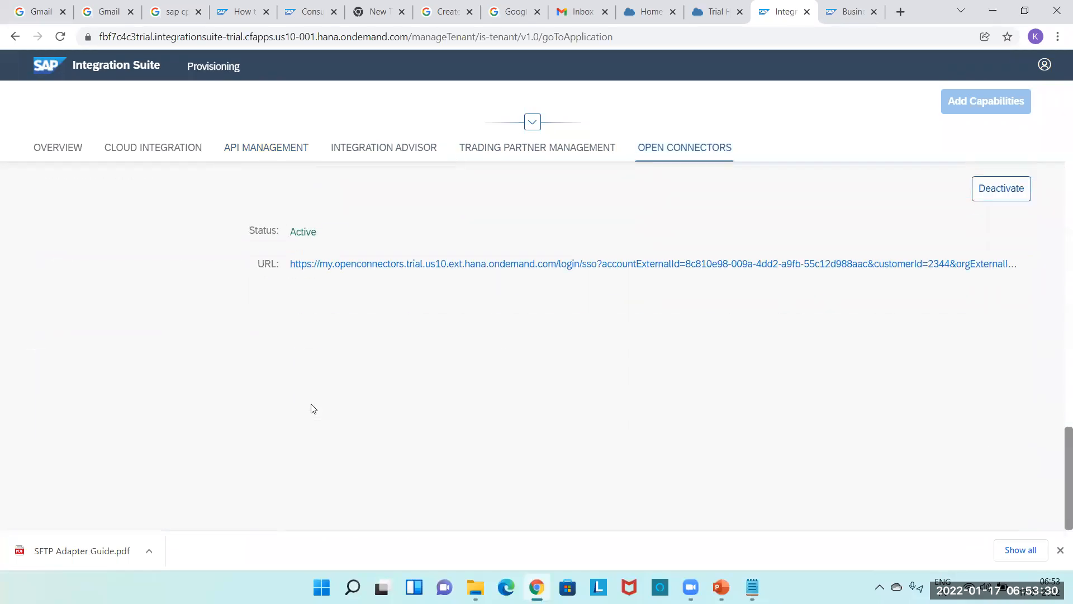
scroll(311, 408, "up", 15)
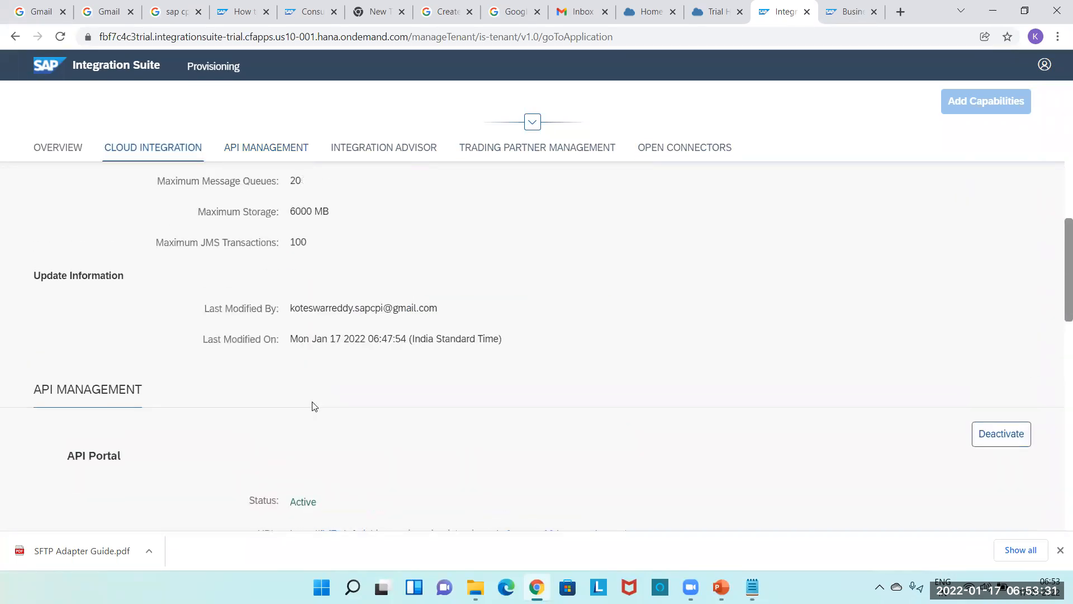
left_click(518, 575)
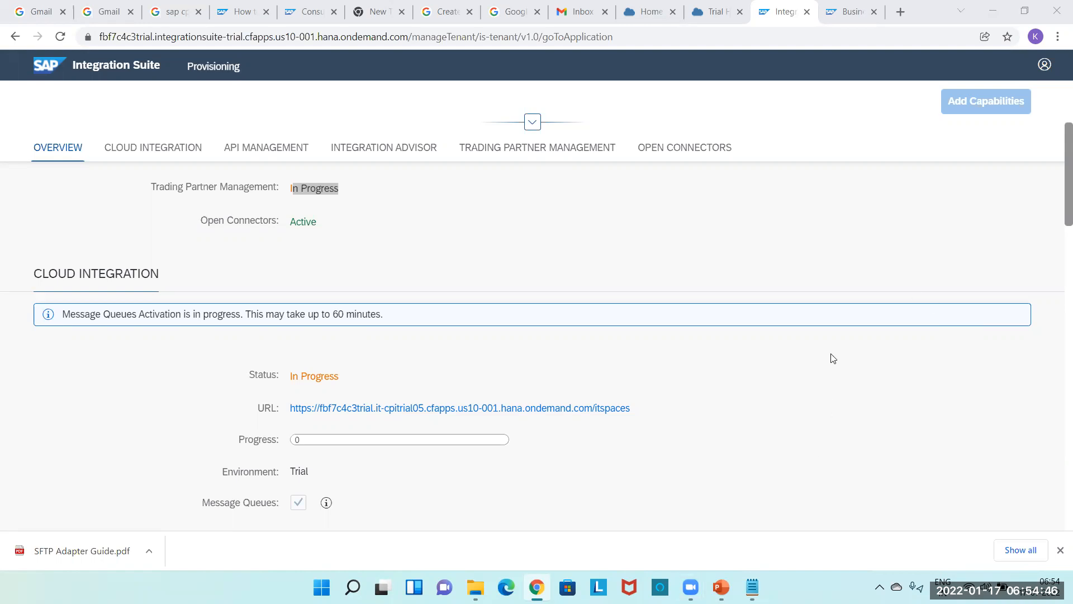
Step: Clear the earlier selection and highlight Cloud Integration's In Progress status
scroll(833, 358, "up", 3)
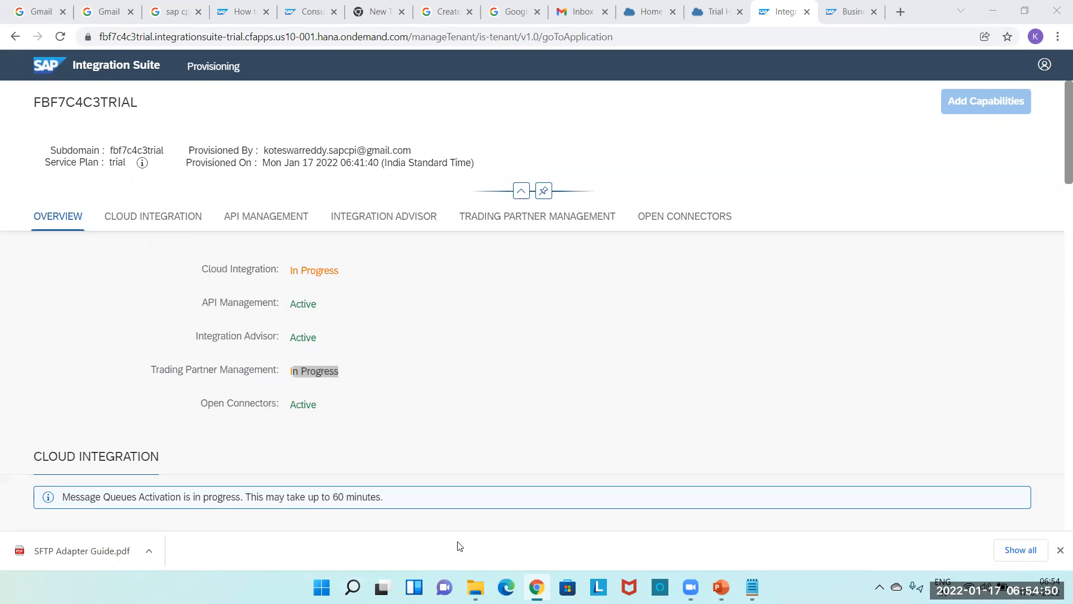
left_click(593, 375)
left_click_drag(295, 270, 408, 273)
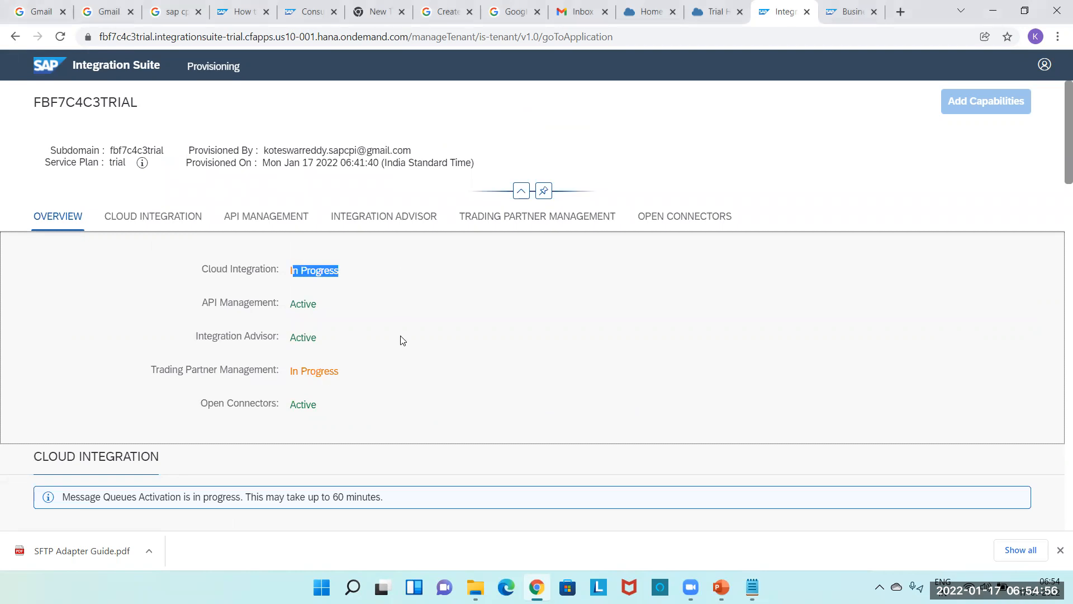
Step: Scroll through the capability sections and highlight the Message Queues activation notice of up to 60 minutes
scroll(493, 405, "down", 3)
scroll(589, 367, "up", 3)
scroll(591, 364, "down", 5)
scroll(591, 364, "down", 10)
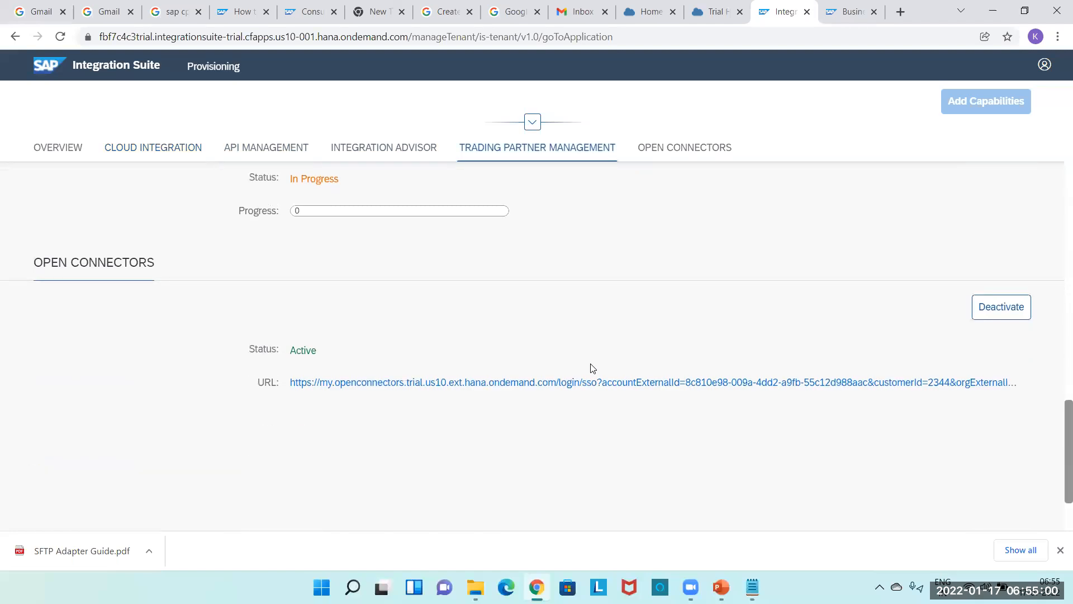
scroll(593, 369, "up", 5)
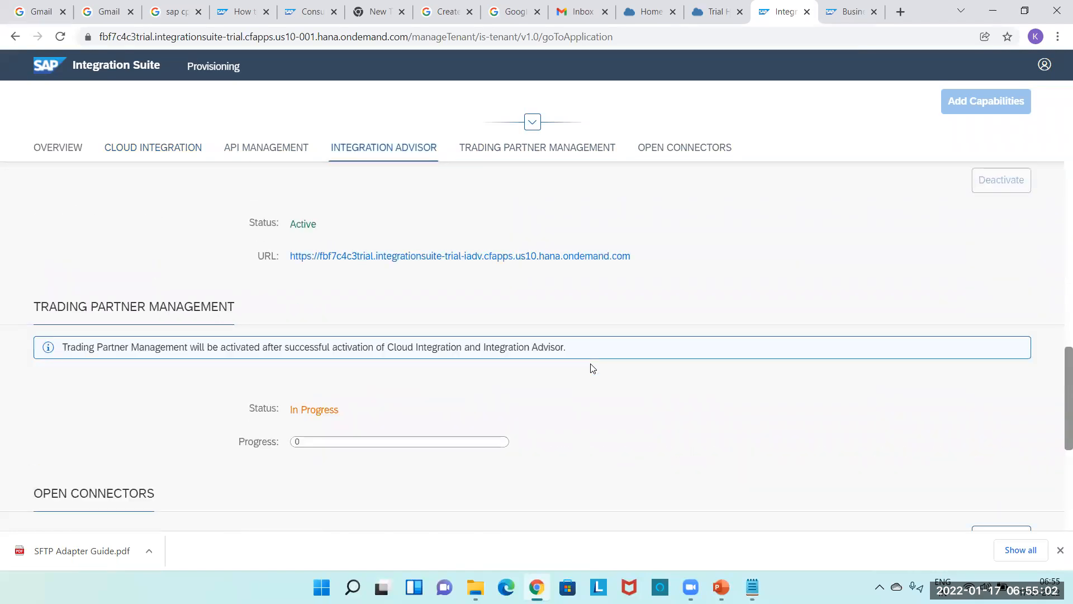
scroll(594, 368, "down", 3)
scroll(593, 368, "up", 5)
scroll(593, 368, "up", 6)
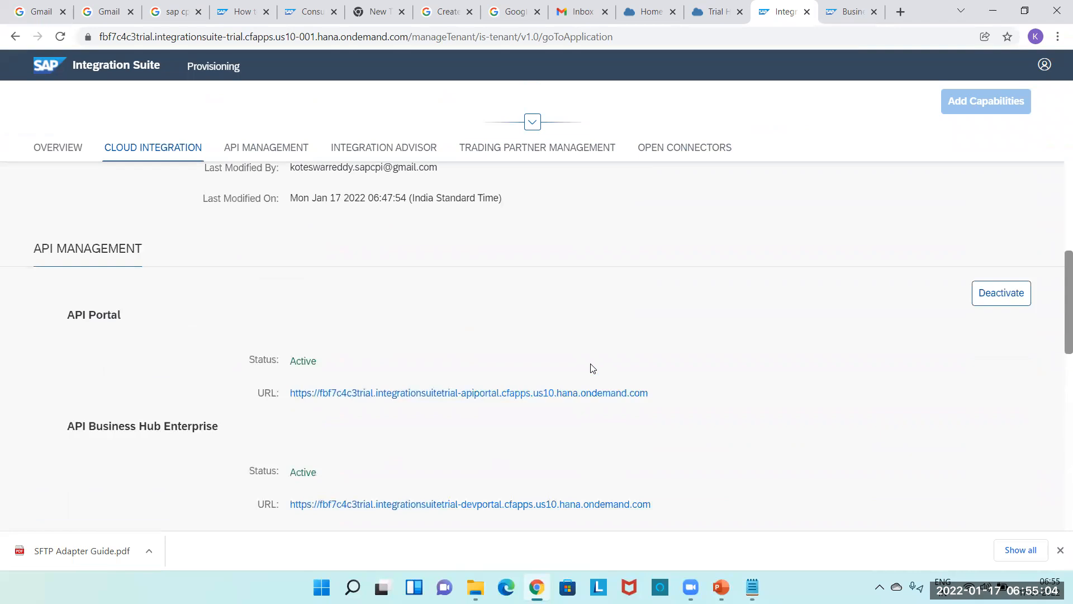
scroll(593, 368, "up", 10)
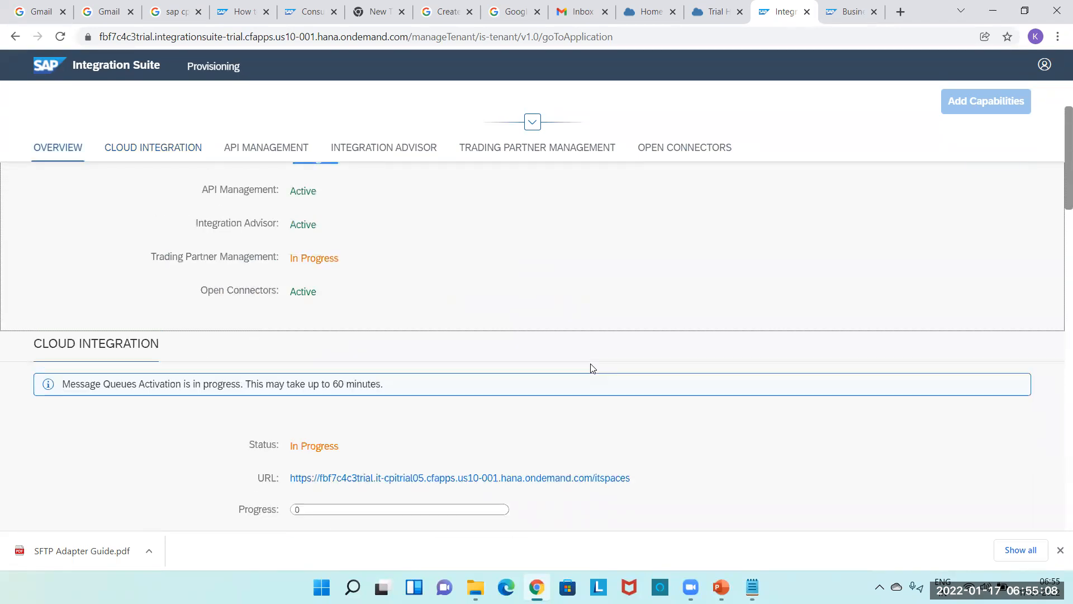
left_click_drag(156, 385, 781, 393)
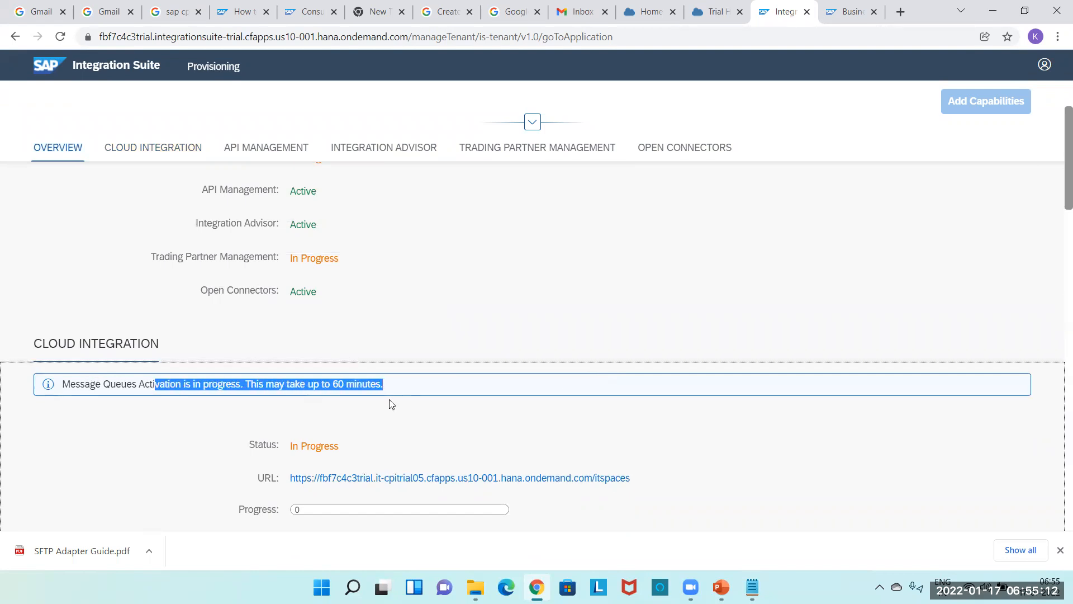
scroll(391, 404, "down", 3)
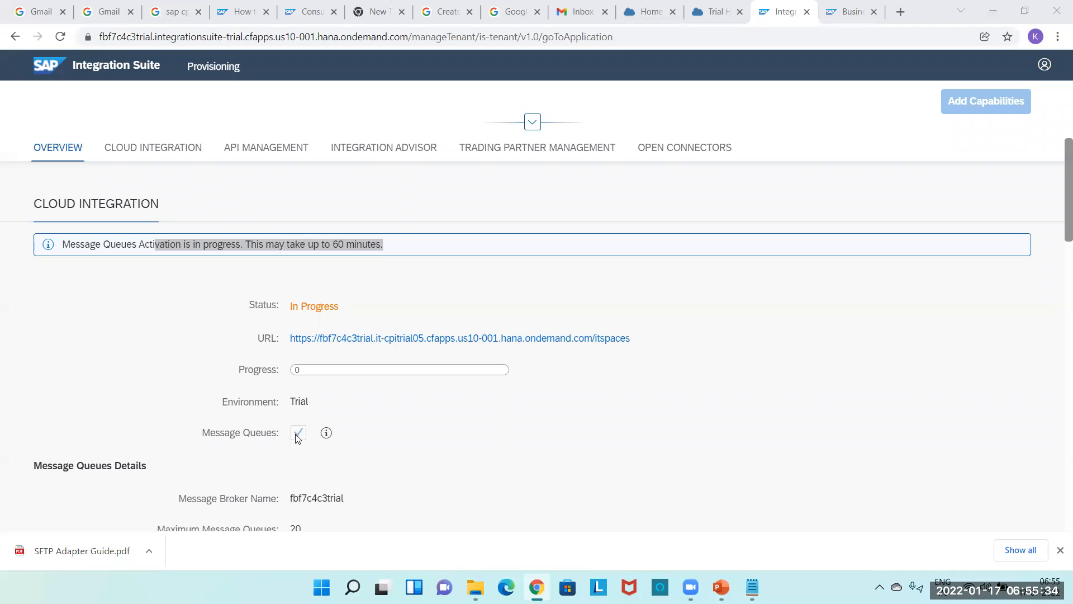
left_click(294, 436)
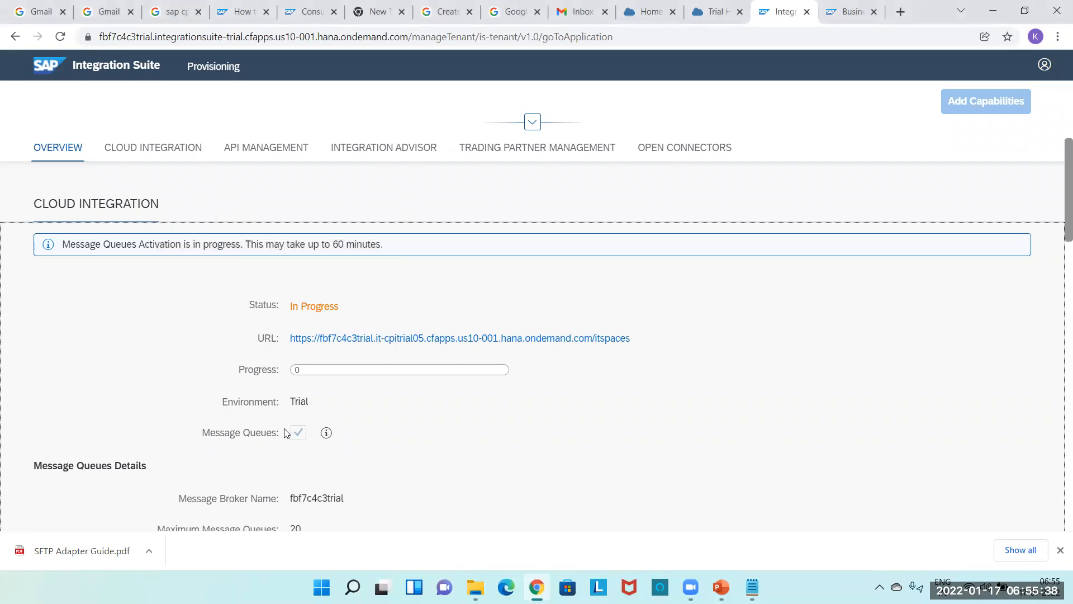
left_click(324, 434)
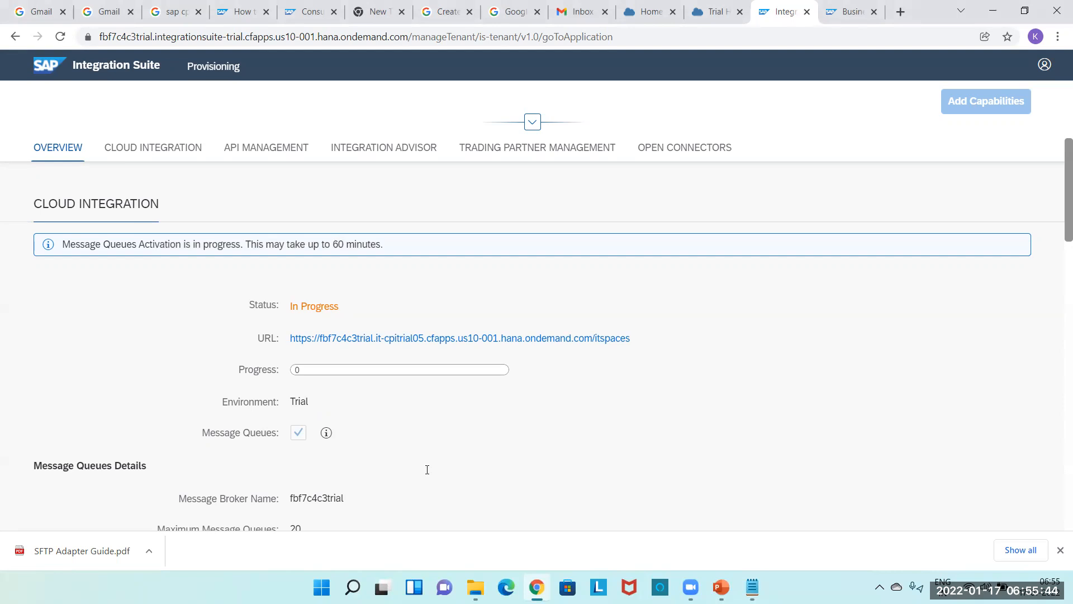
left_click_drag(124, 496, 664, 413)
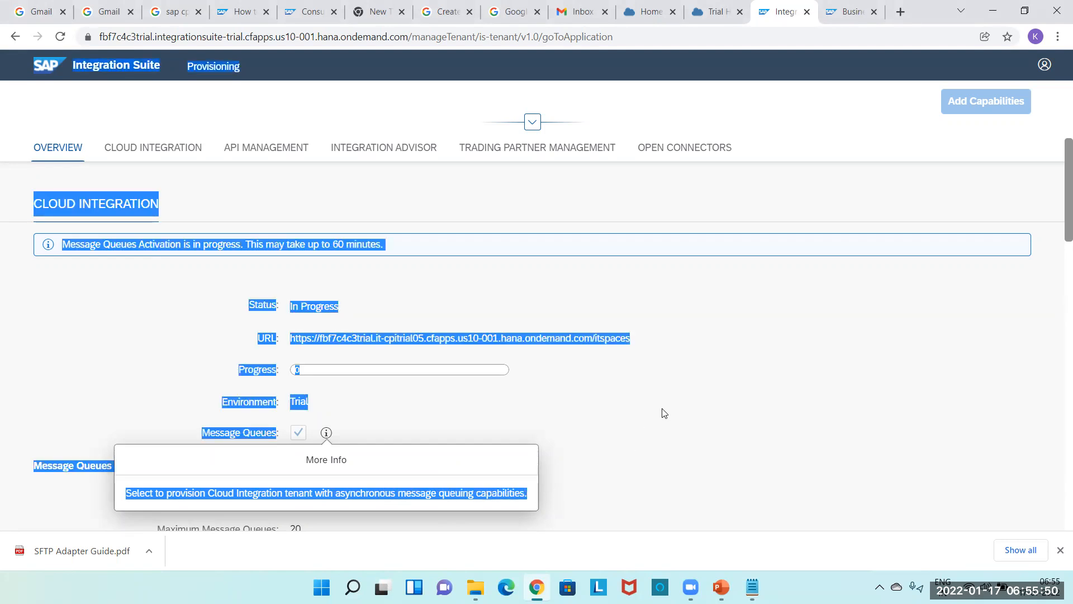
left_click(664, 413)
scroll(385, 423, "up", 5)
scroll(385, 423, "down", 6)
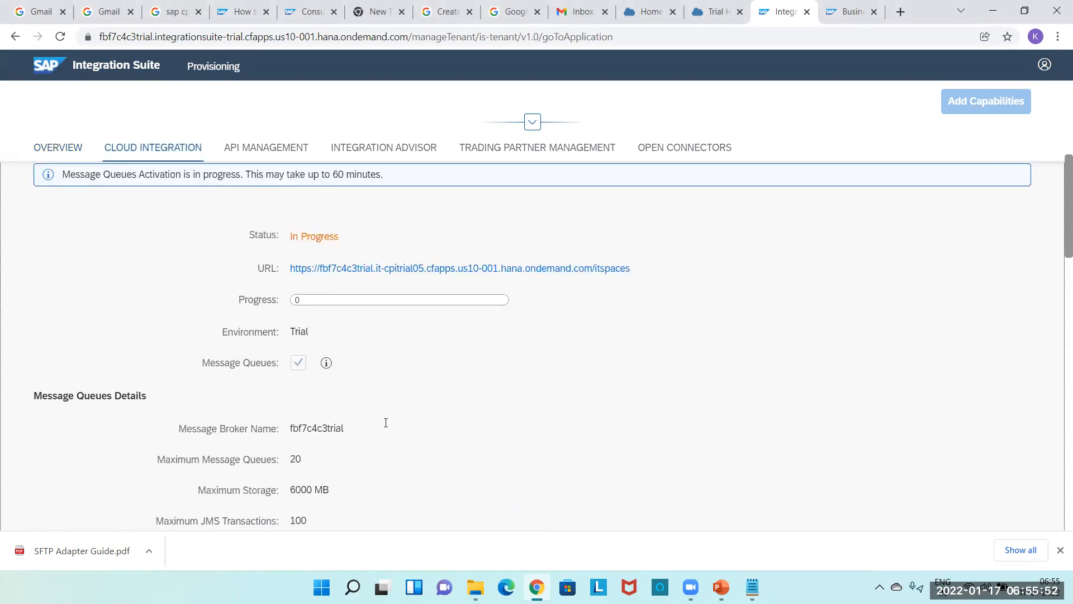
scroll(386, 424, "down", 2)
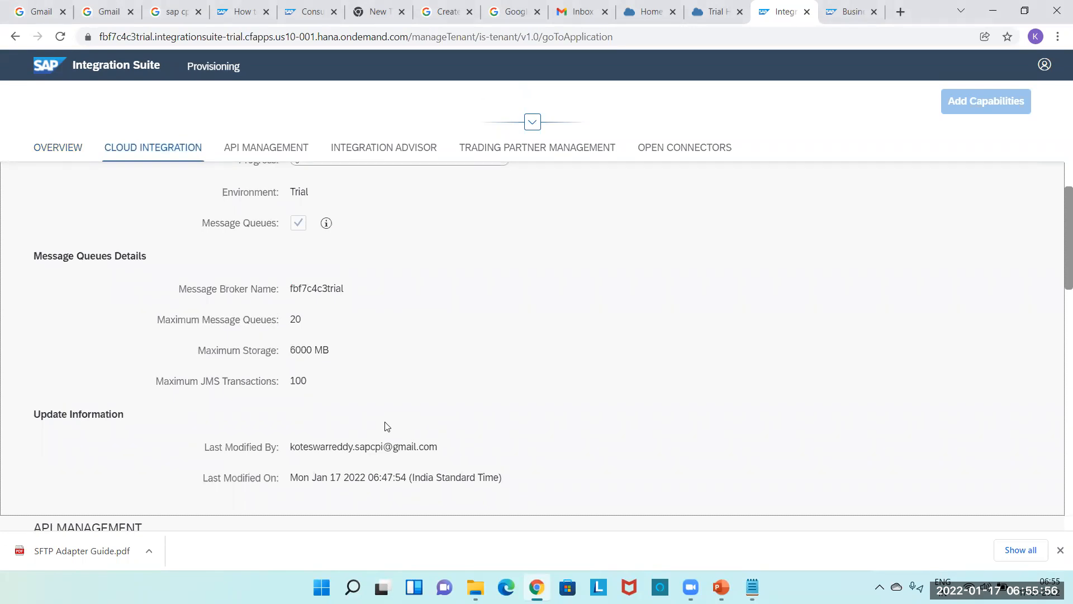
double_click(298, 290)
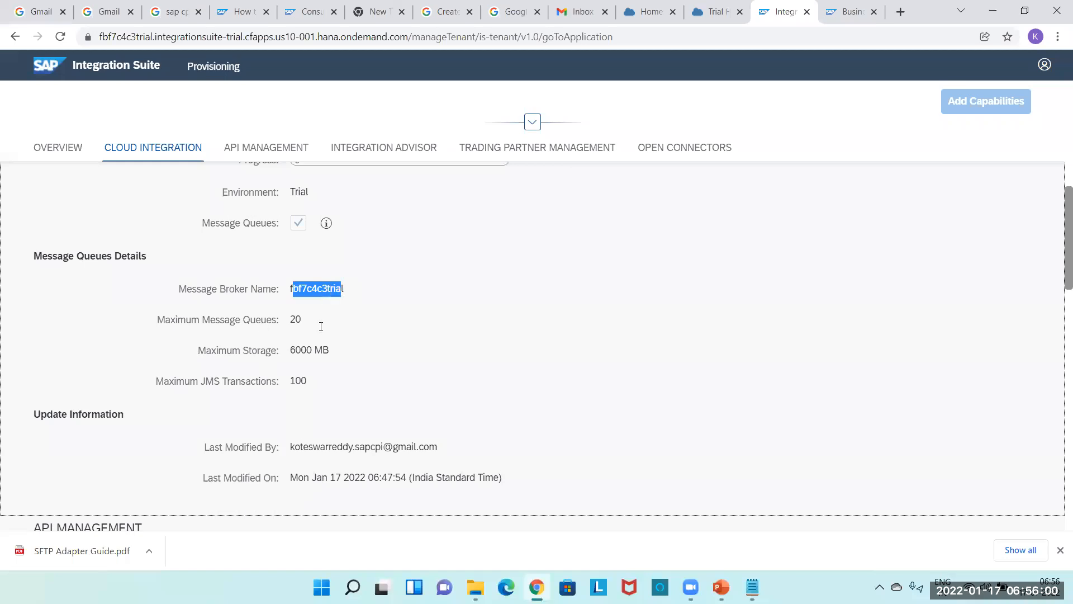
left_click(294, 349)
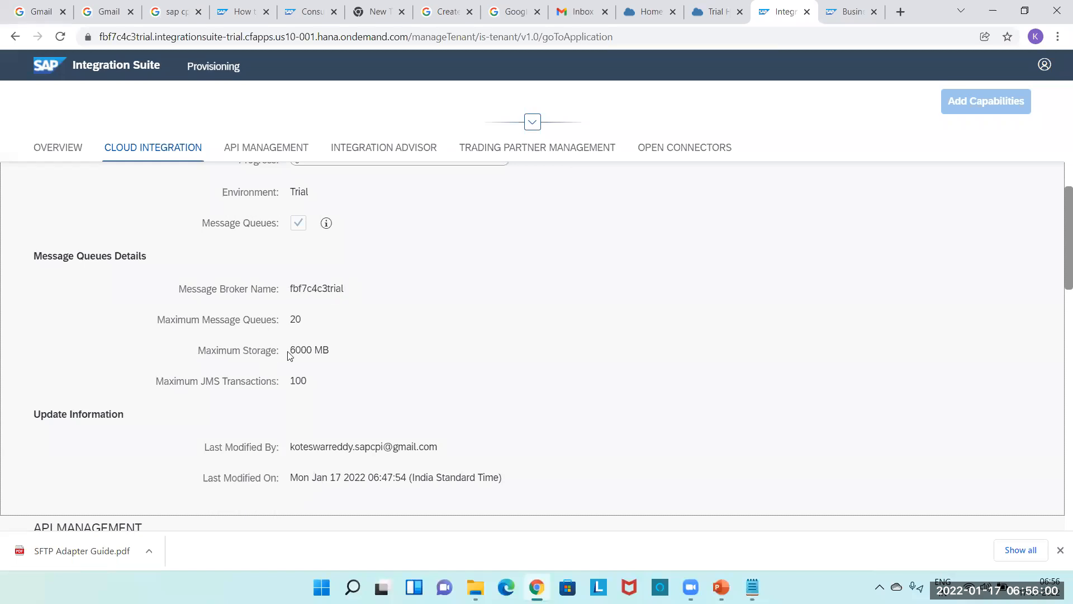
double_click(287, 386)
scroll(375, 429, "down", 3)
scroll(375, 429, "down", 4)
scroll(374, 429, "up", 15)
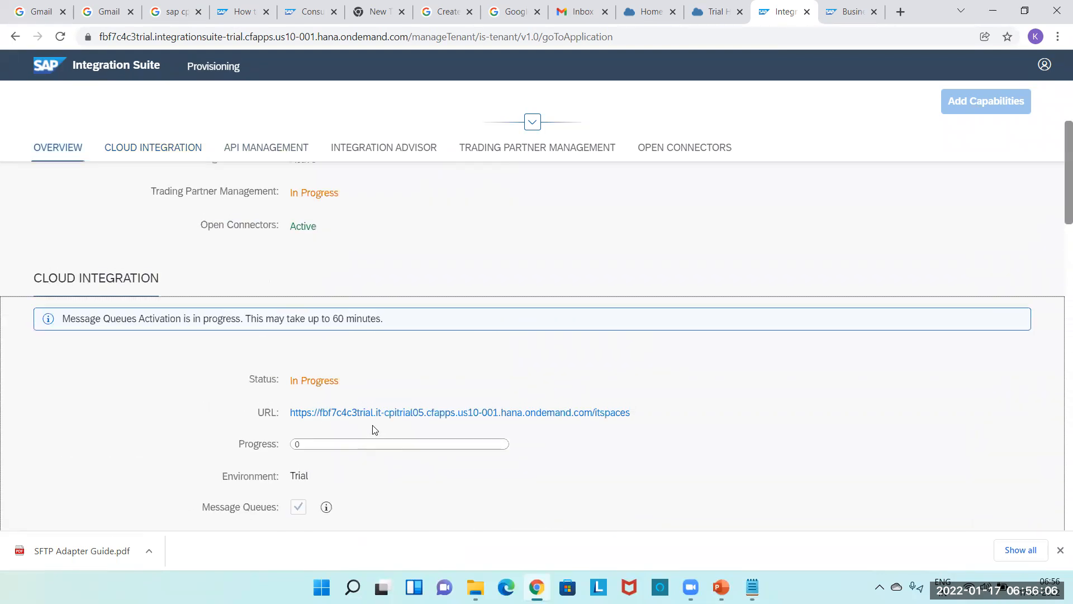
scroll(374, 429, "down", 4)
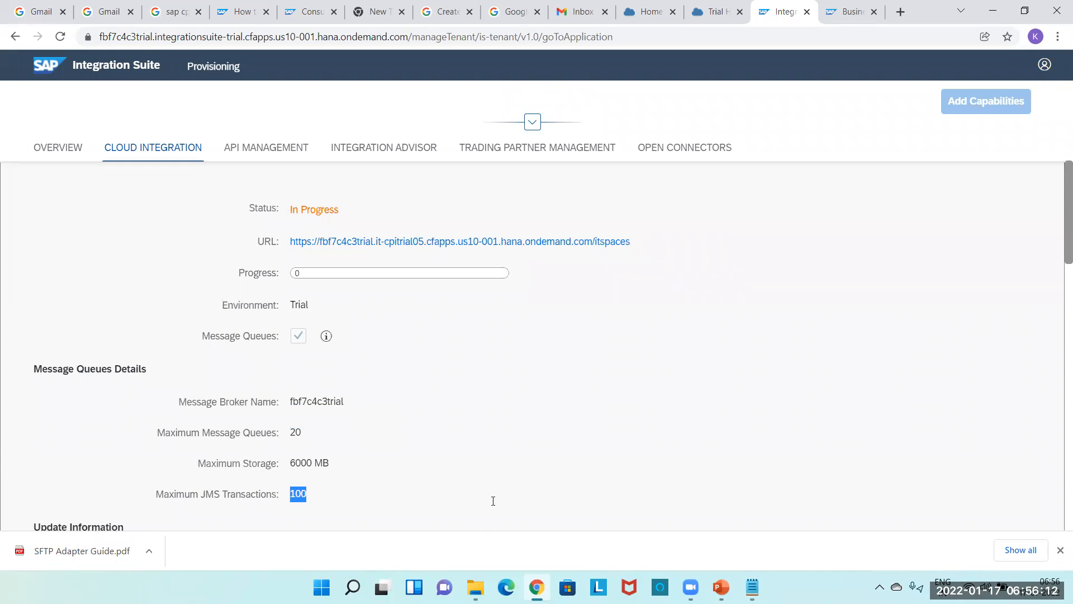
scroll(493, 501, "up", 4)
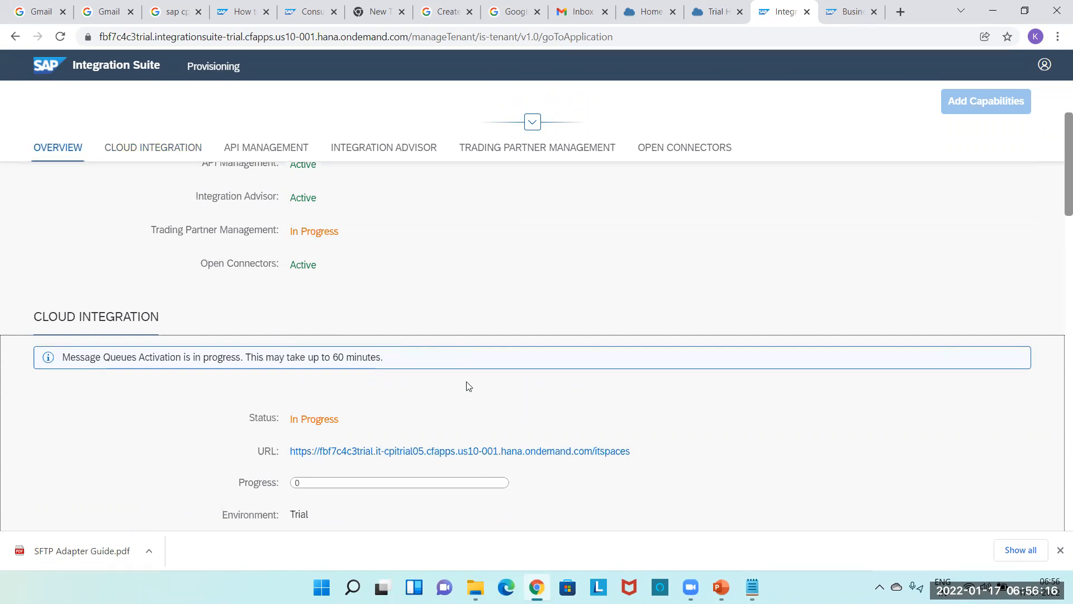
Step: Scroll back to the top showing the tenant header and Overview capability statuses
scroll(468, 386, "up", 3)
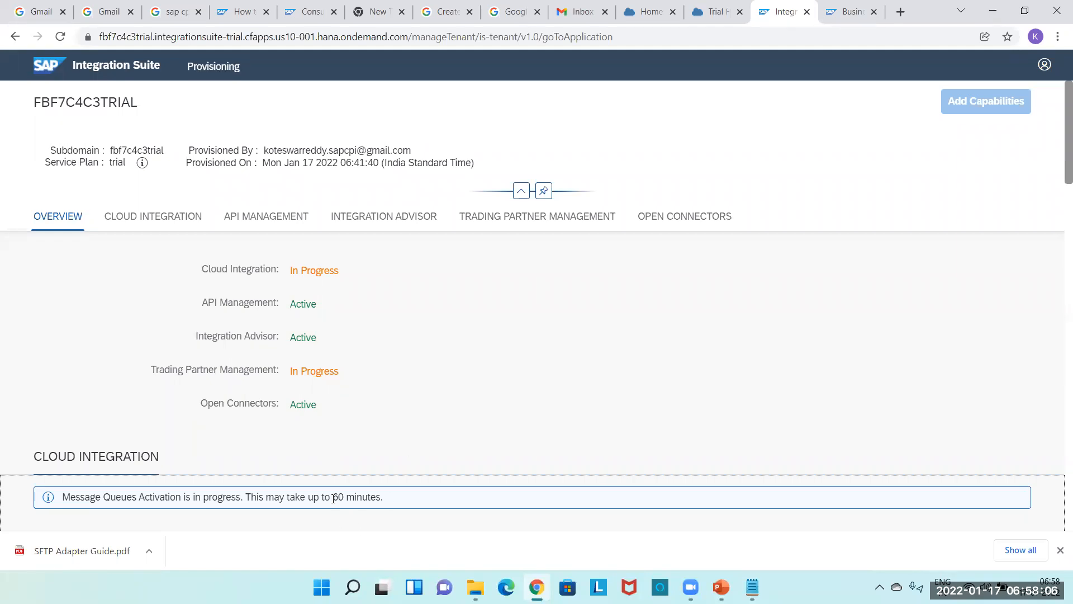
left_click_drag(334, 498, 404, 498)
left_click(507, 397)
scroll(403, 431, "down", 5)
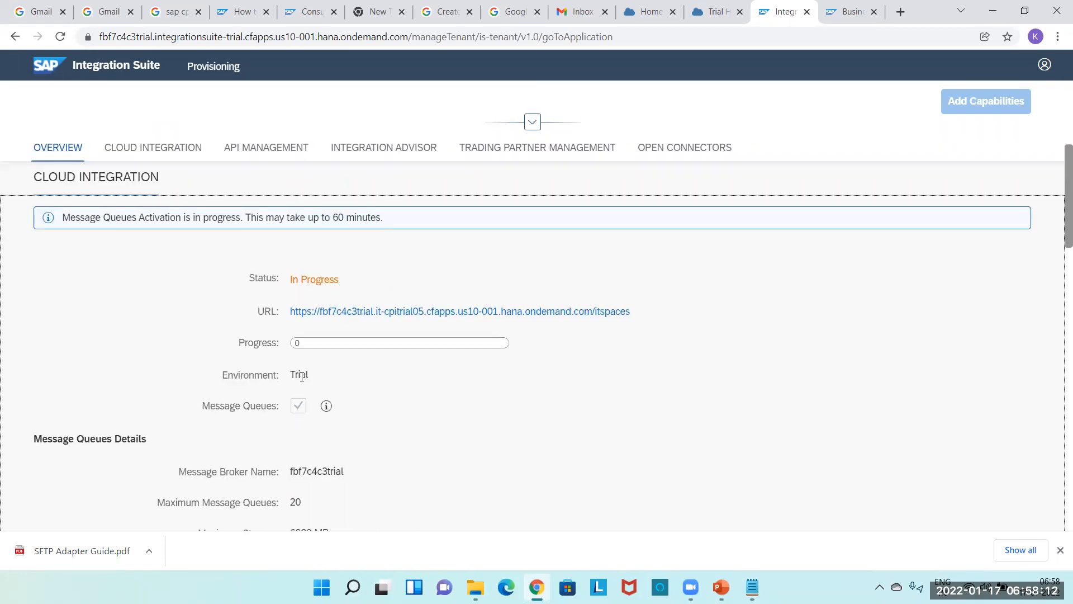
scroll(342, 371, "up", 4)
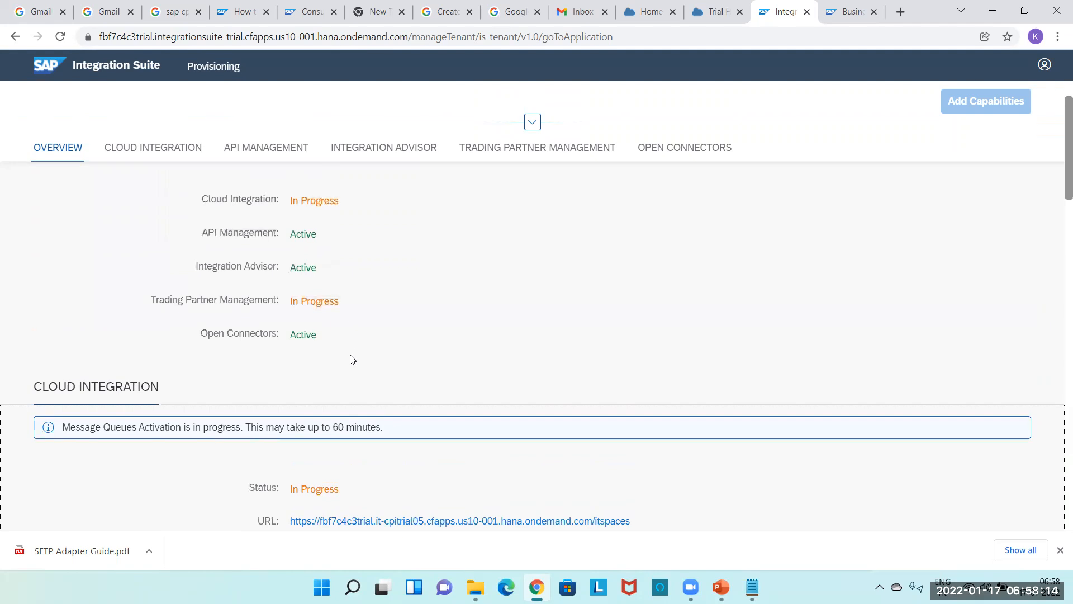
scroll(353, 354, "up", 2)
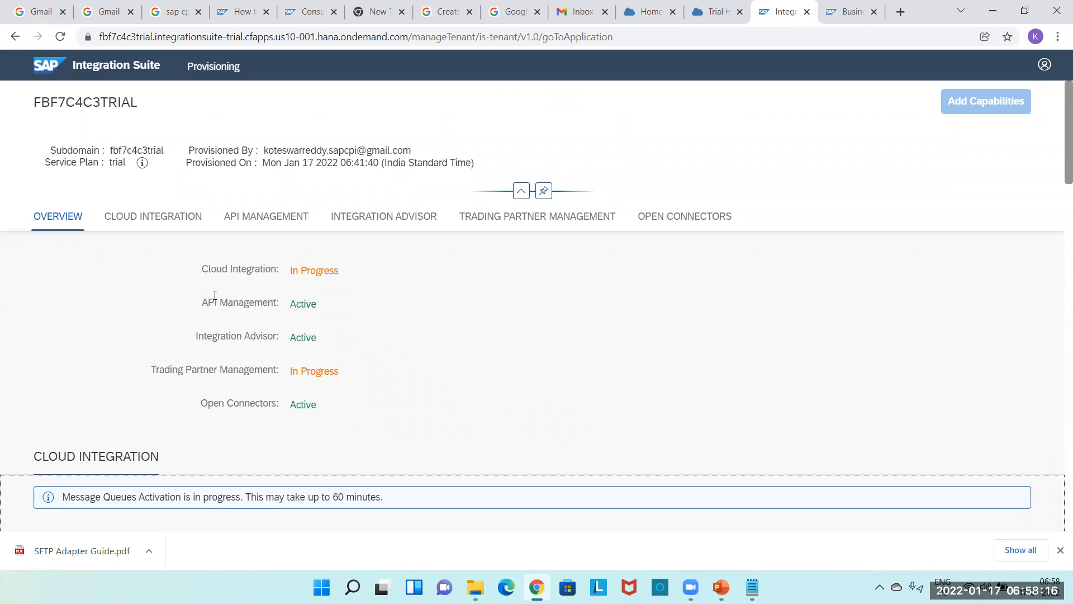
left_click_drag(199, 273, 362, 422)
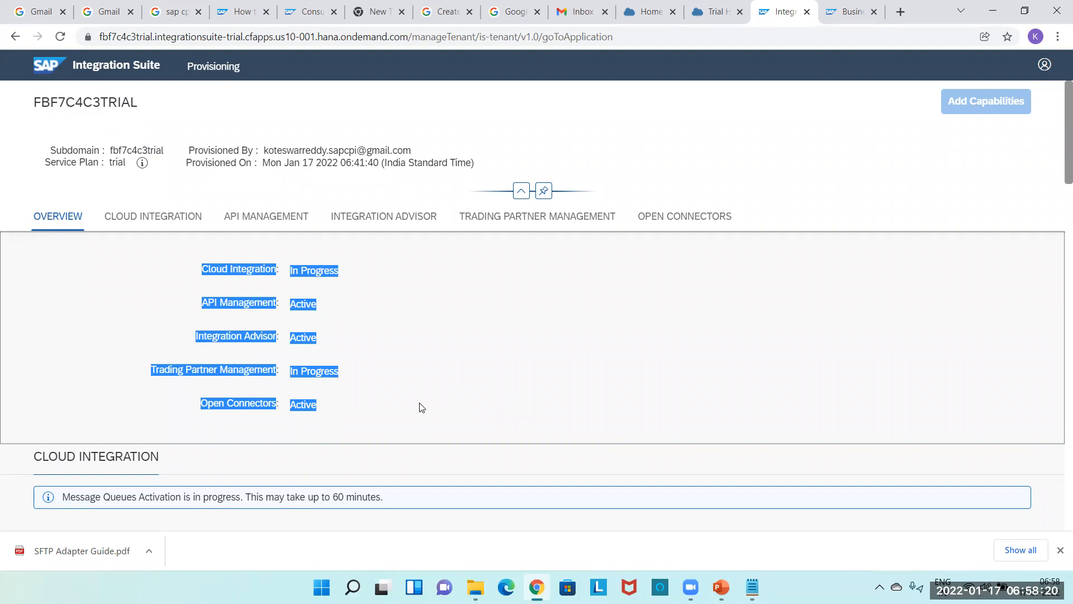
left_click(348, 398)
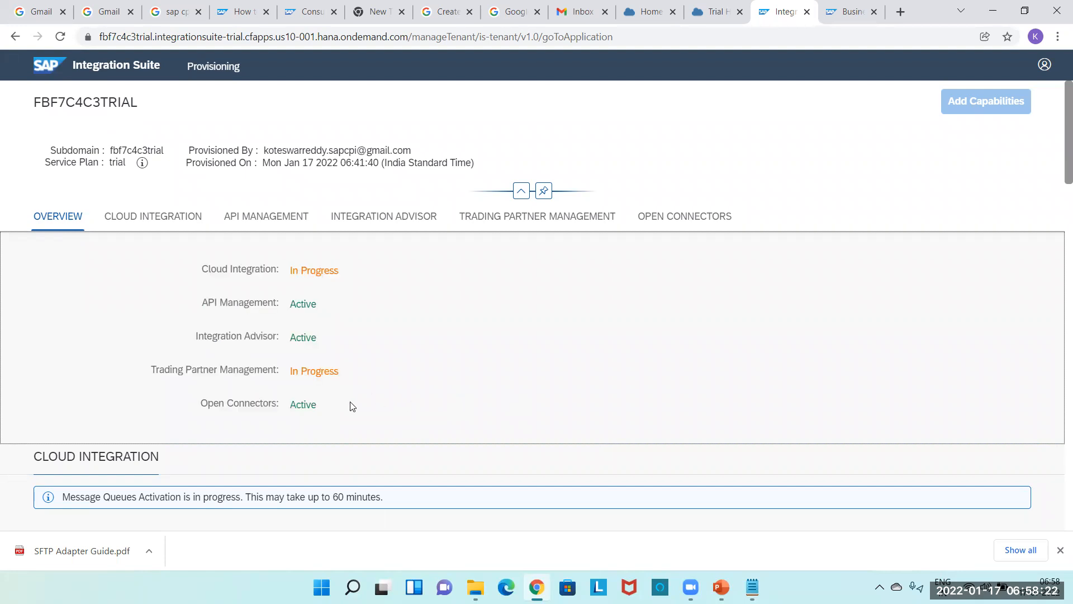